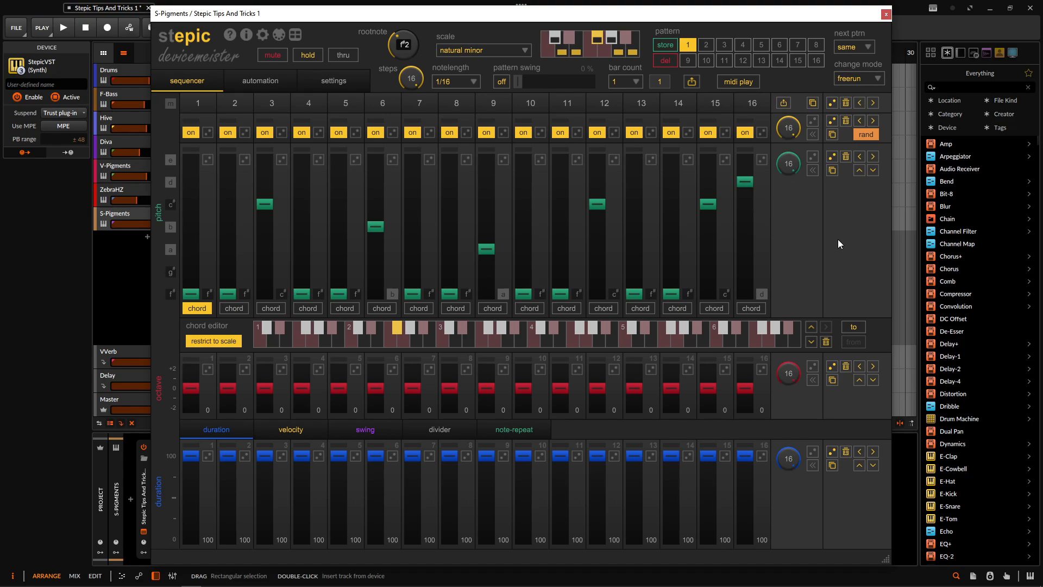
- Audition the S-Pigments pattern without any swing and stop playback
{"action": "key", "text": "space"}
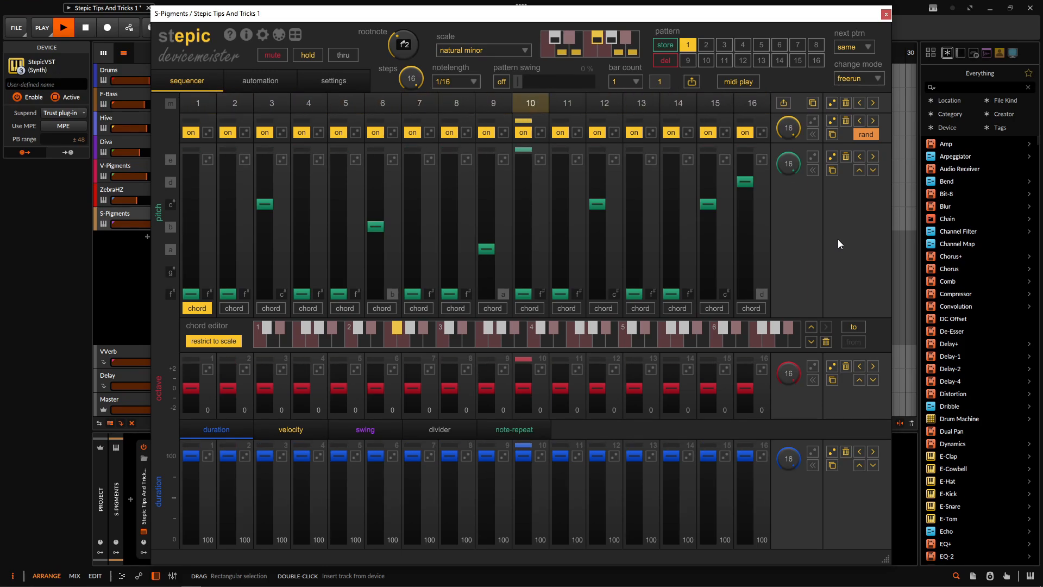
{"action": "key", "text": "space"}
- Shorten the swing lane to 1 step, activate swing randomization on that step, and audition the pattern
{"action": "left_click", "coordinate": [370, 430]}
{"action": "left_click_drag", "start_coordinate": [784, 464], "coordinate": [787, 529]}
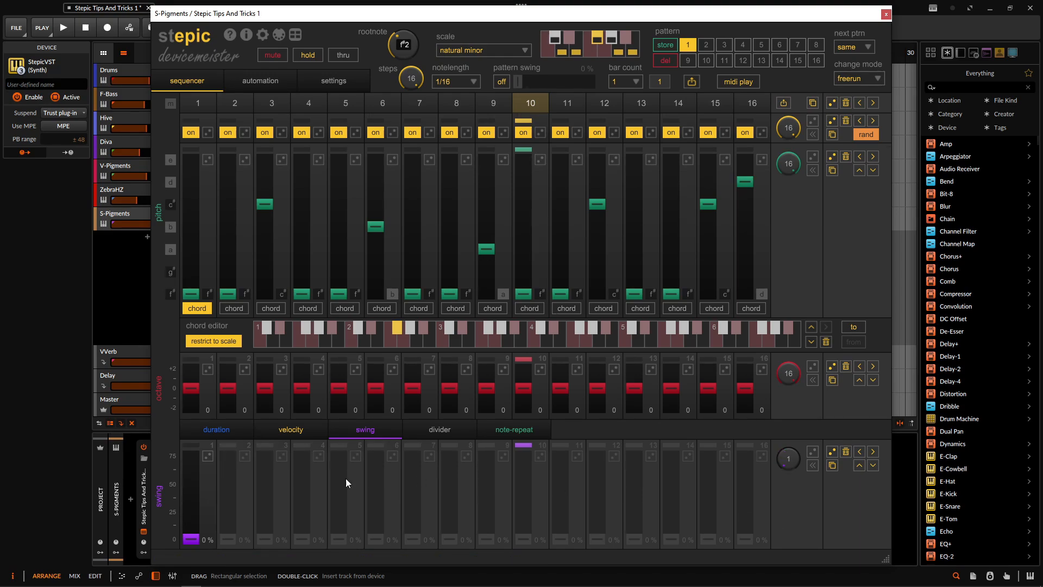
{"action": "left_click", "coordinate": [209, 456]}
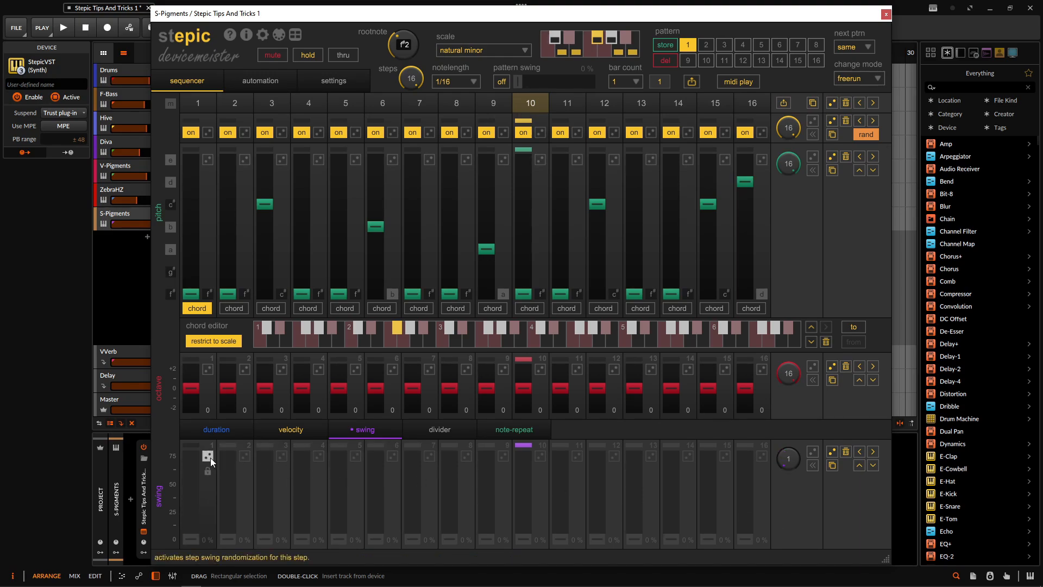
{"action": "key", "text": "space"}
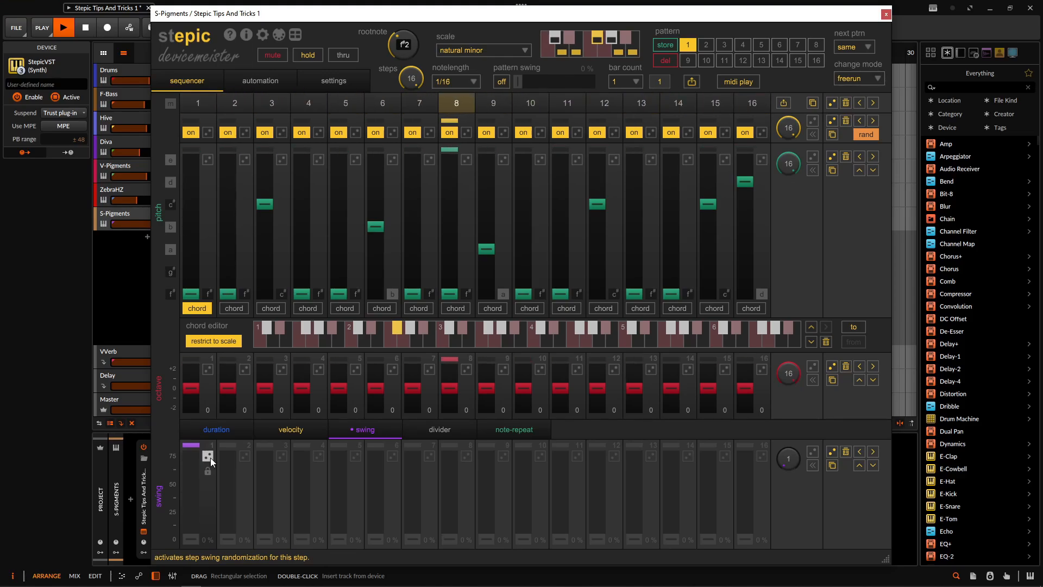
{"action": "key", "text": "space"}
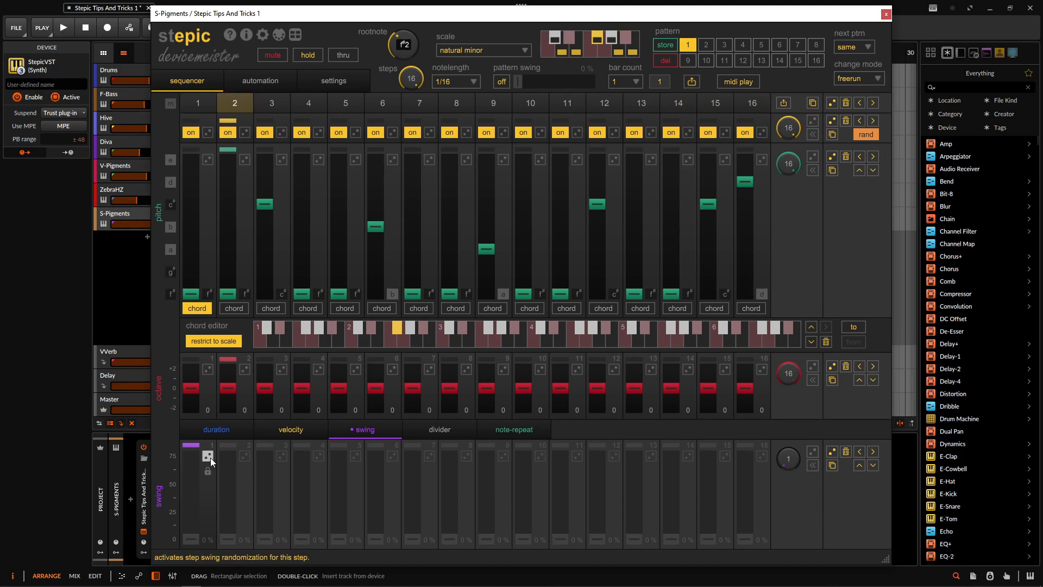
- Set the maximum of the pattern's random swing range to 20 while listening to playback
{"action": "left_click", "coordinate": [335, 84]}
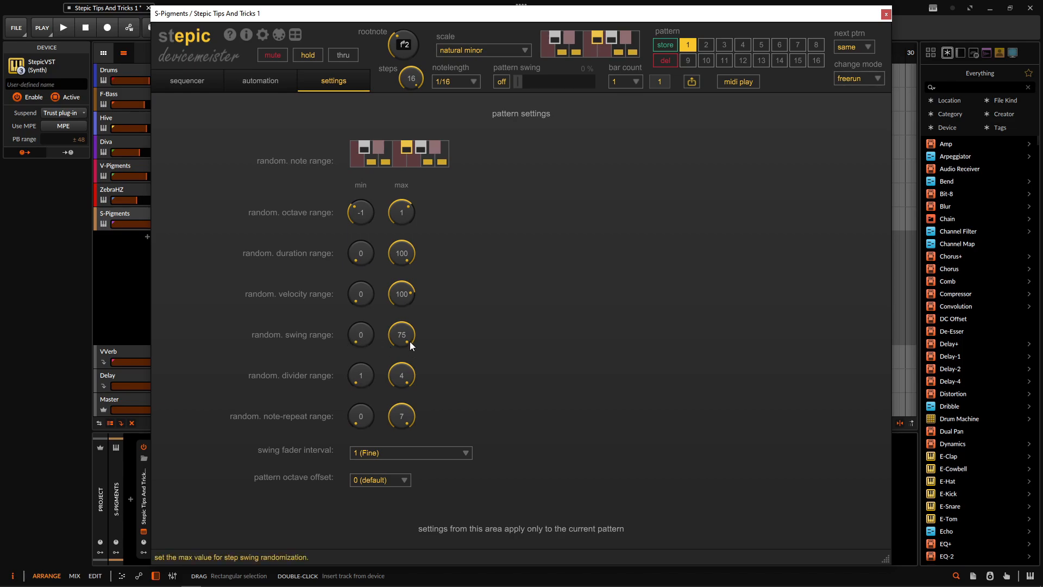
{"action": "left_click_drag", "start_coordinate": [403, 334], "coordinate": [400, 456]}
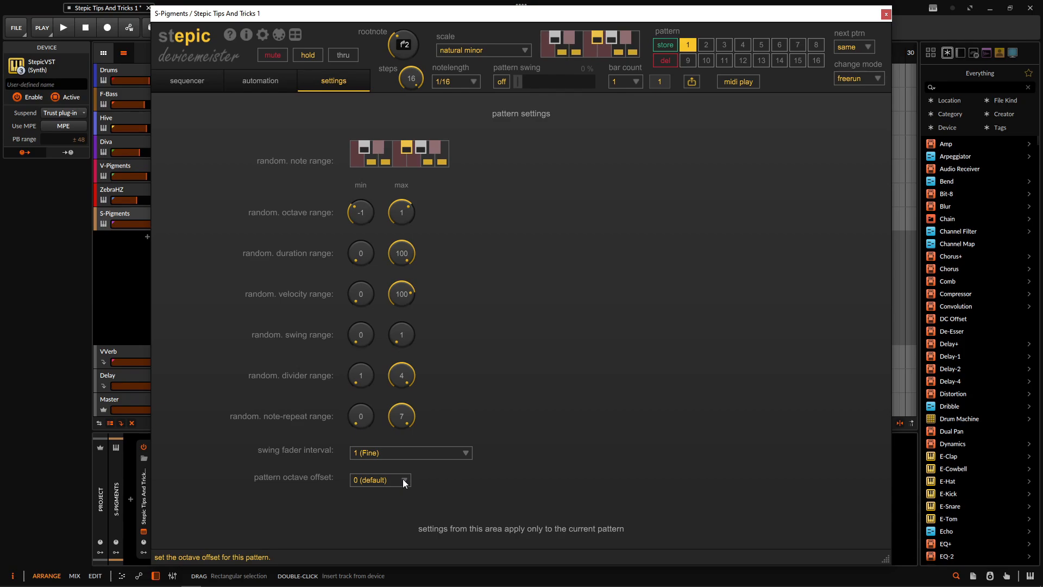
{"action": "key", "text": "space"}
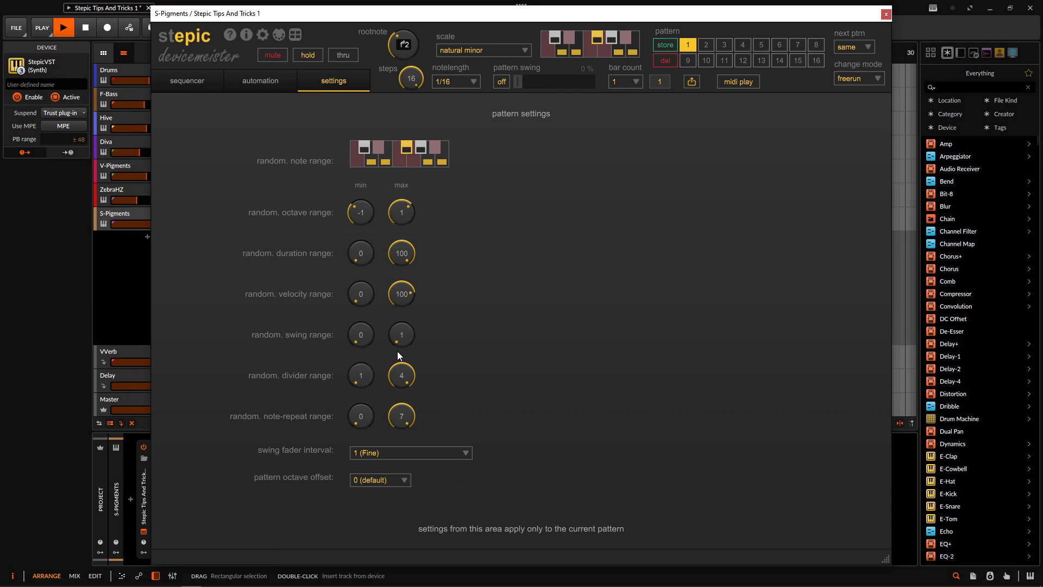
{"action": "left_click_drag", "start_coordinate": [405, 342], "coordinate": [407, 331]}
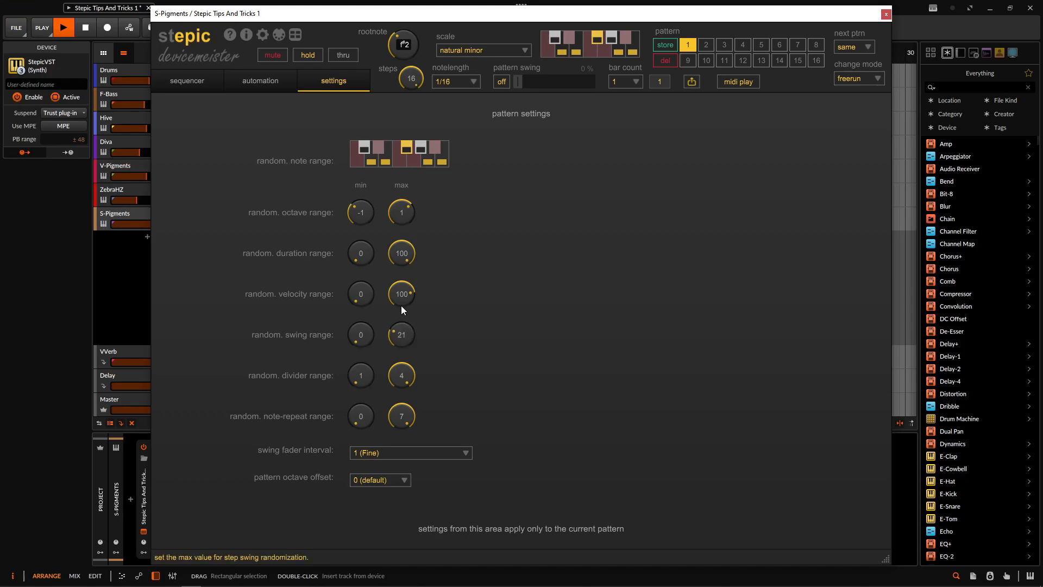
{"action": "left_click_drag", "start_coordinate": [402, 295], "coordinate": [403, 289]}
{"action": "left_click_drag", "start_coordinate": [408, 252], "coordinate": [409, 293]}
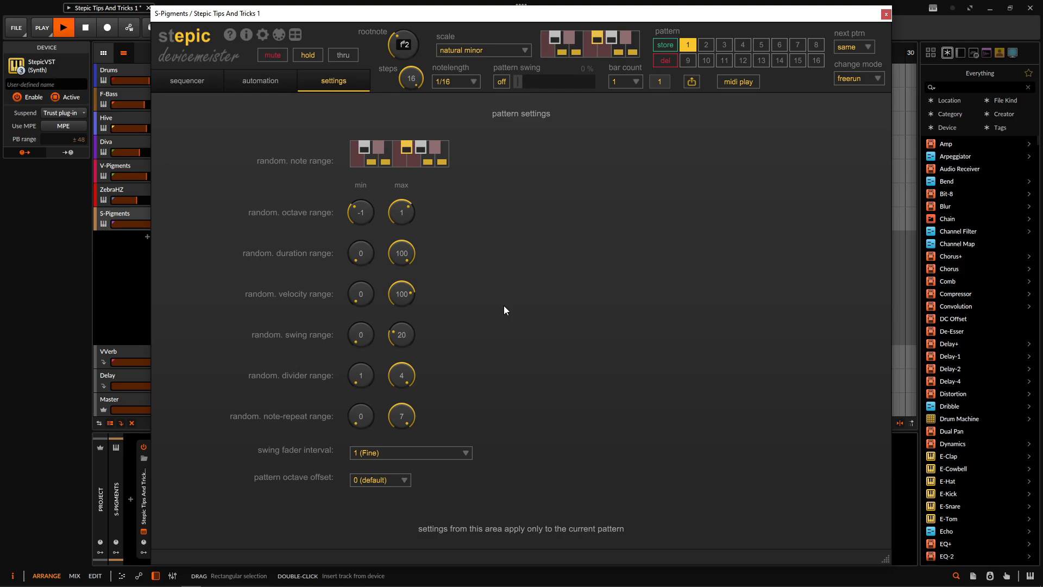
{"action": "key", "text": "space"}
- Export the sequencer pattern as a MIDI clip onto the S-Pigments track at bar 17
{"action": "left_click", "coordinate": [190, 80]}
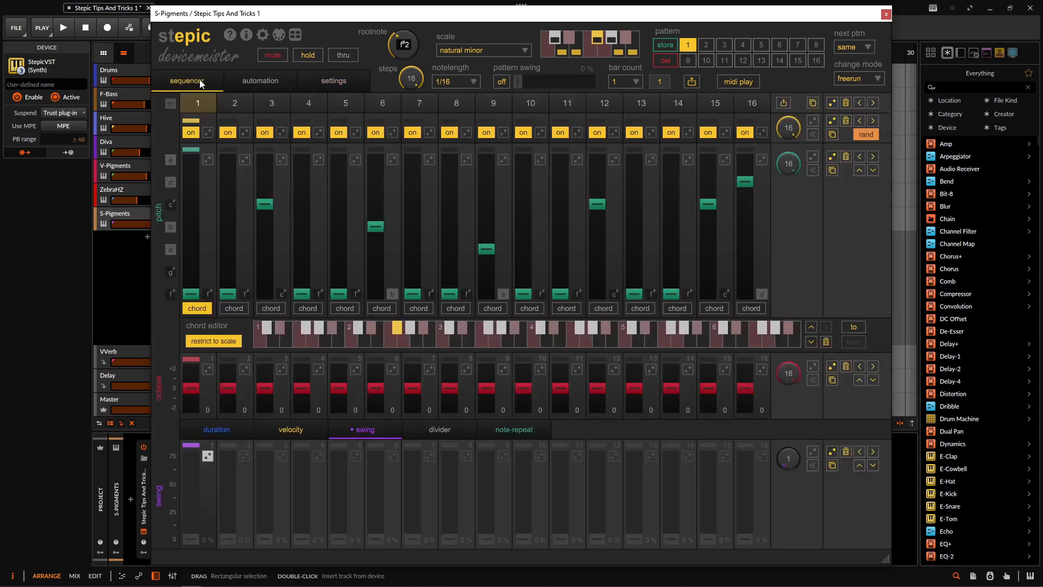
{"action": "left_click_drag", "start_coordinate": [612, 17], "coordinate": [396, 313]}
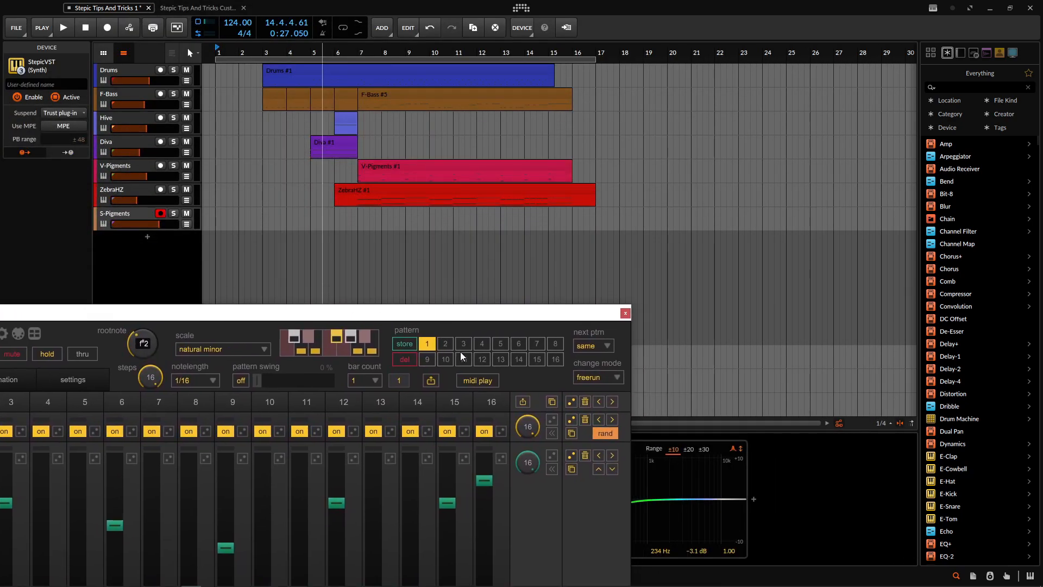
{"action": "left_click_drag", "start_coordinate": [432, 383], "coordinate": [606, 215]}
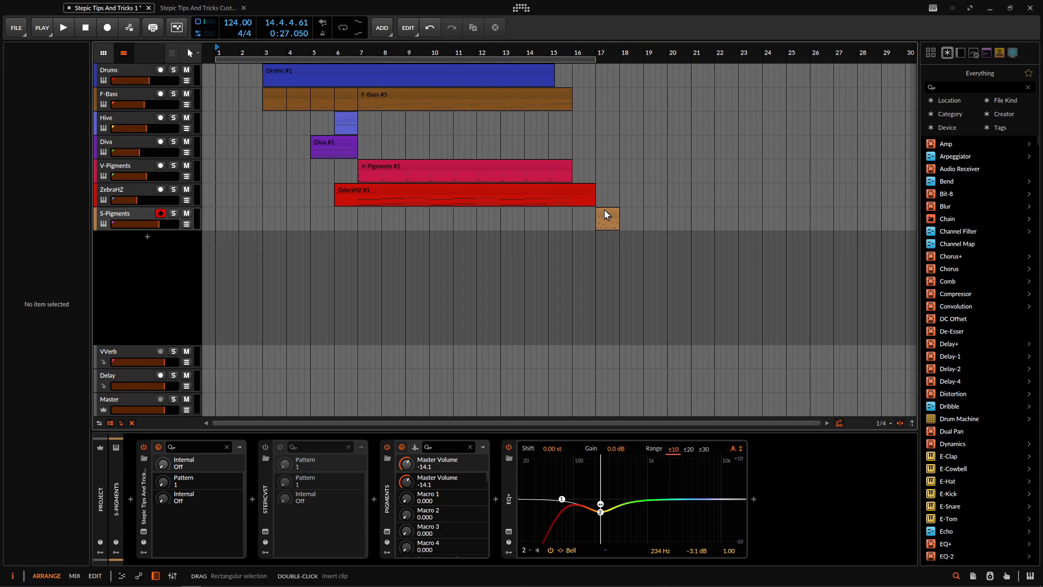
- Open the exported clip in the note editor and examine the timing offsets of its notes
{"action": "double_click", "coordinate": [607, 214]}
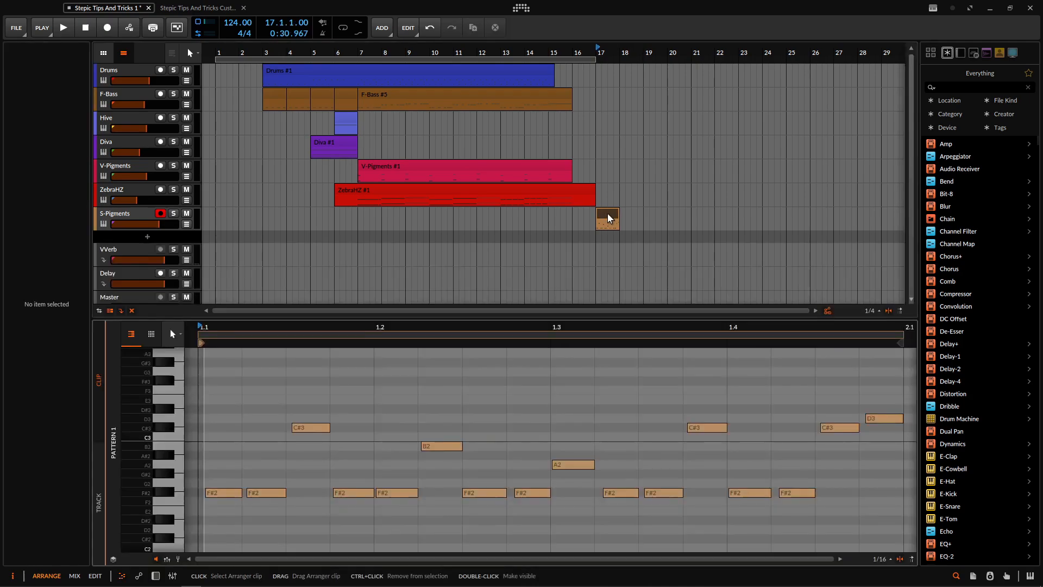
{"action": "scroll", "coordinate": [683, 435], "scroll_direction": "up", "scroll_amount": 2}
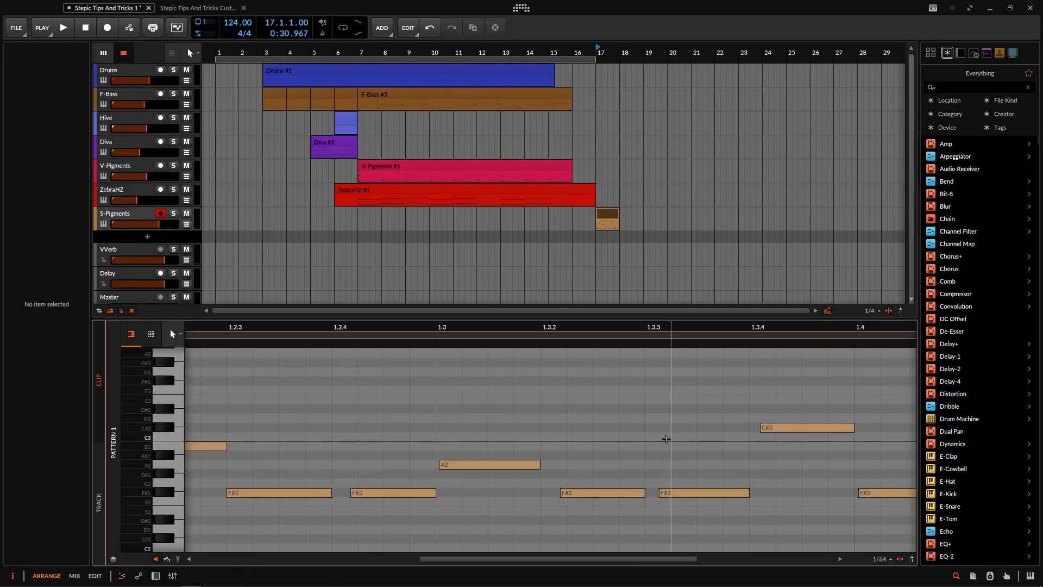
{"action": "scroll", "coordinate": [665, 442], "scroll_direction": "down", "scroll_amount": 5}
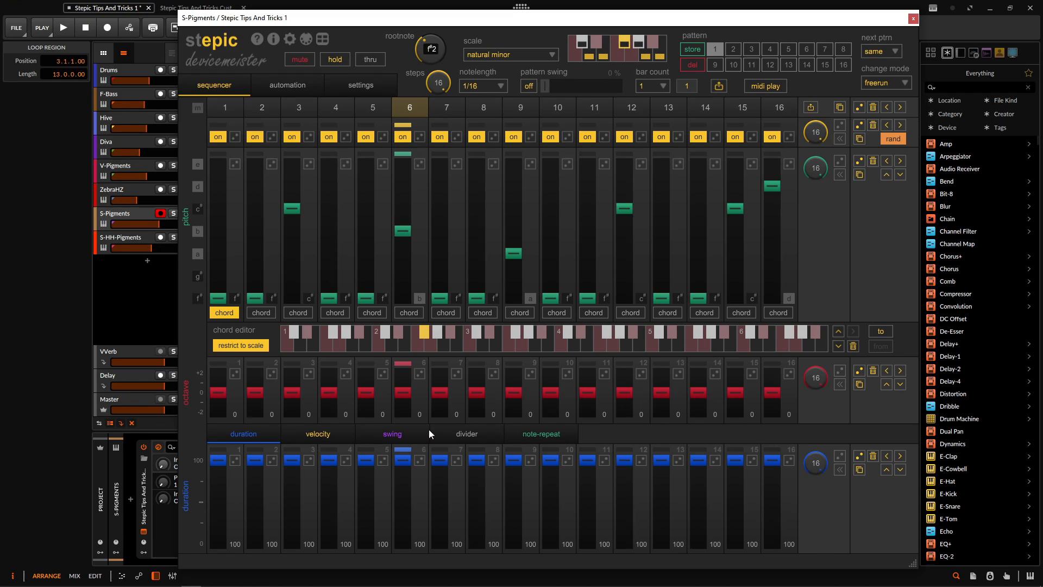
- Set the S-Pigments swing lane length to 2 steps and activate swing randomization on step 2
{"action": "left_click", "coordinate": [392, 432]}
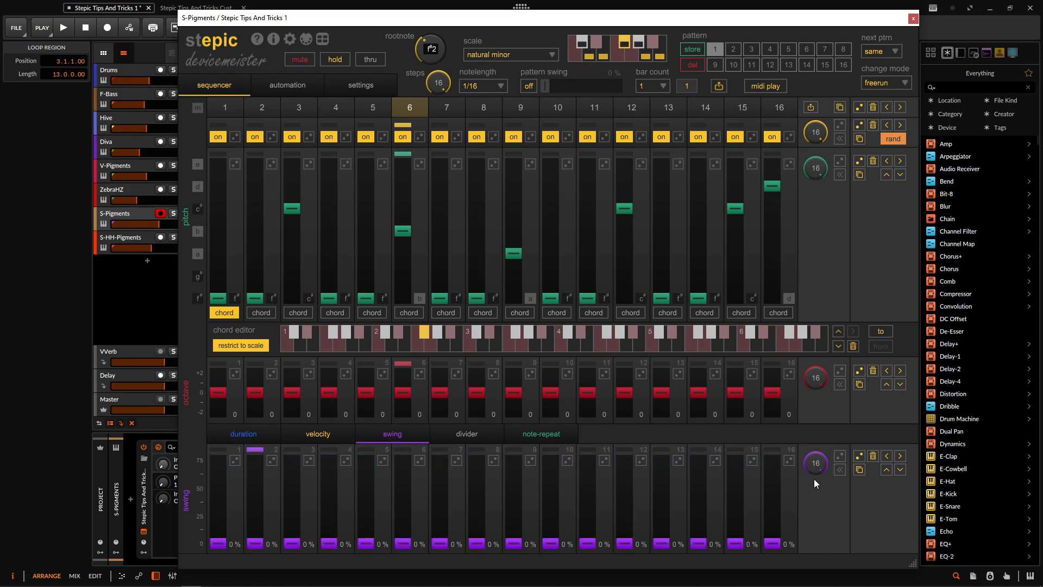
{"action": "left_click_drag", "start_coordinate": [816, 467], "coordinate": [822, 521]}
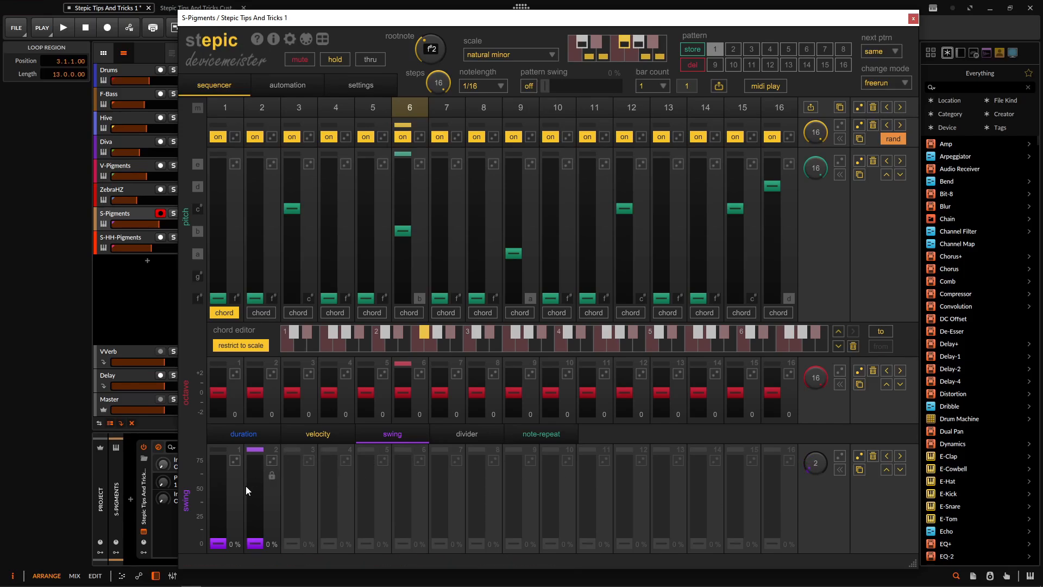
{"action": "left_click", "coordinate": [272, 461]}
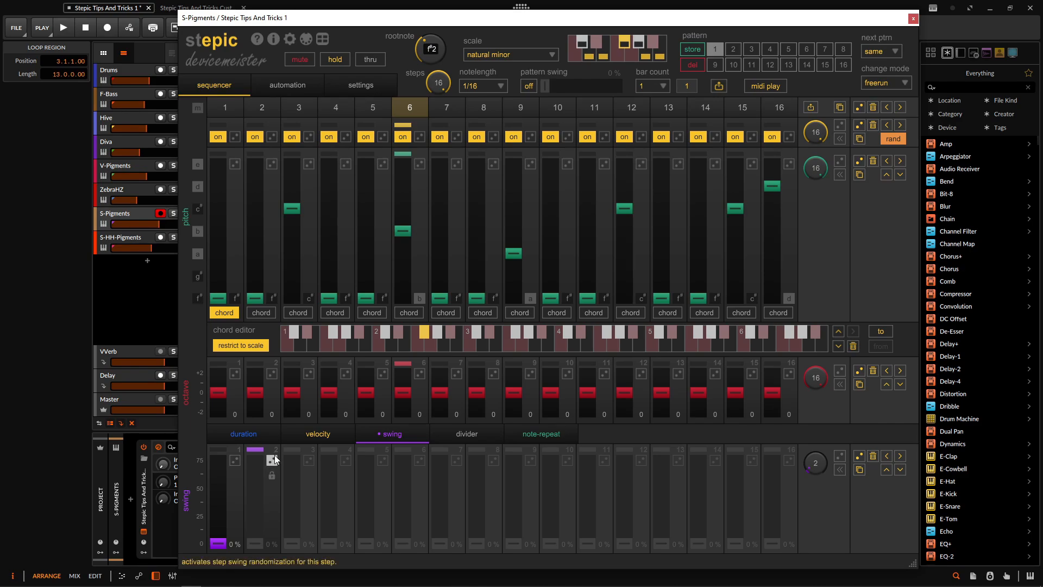
- Tune the maximum of the S-Pigments random swing range to 20 during playback
{"action": "left_click", "coordinate": [353, 88]}
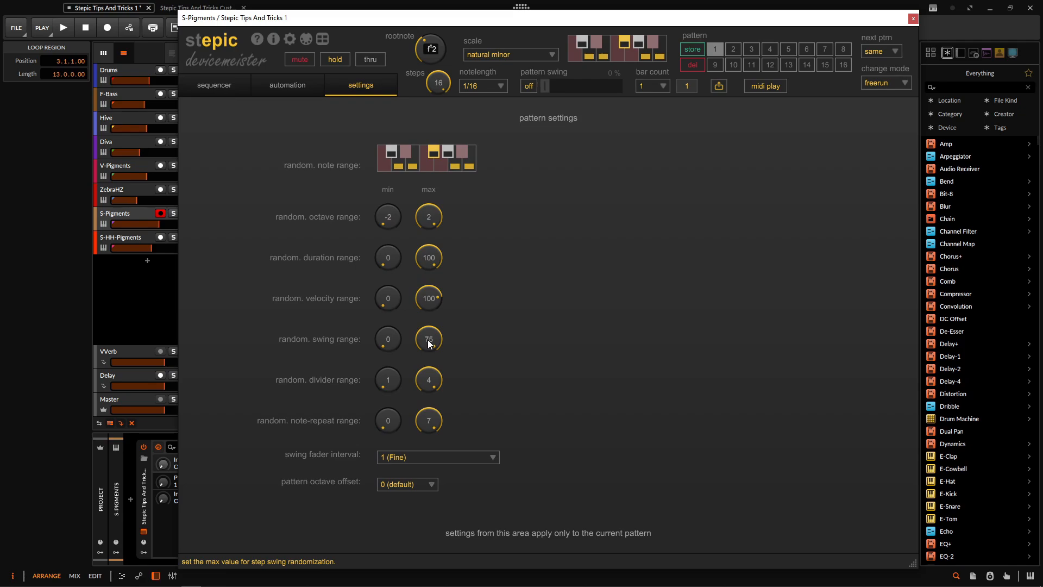
{"action": "key", "text": "space"}
{"action": "left_click_drag", "start_coordinate": [426, 417], "coordinate": [428, 466]}
{"action": "left_click_drag", "start_coordinate": [430, 346], "coordinate": [428, 331]}
{"action": "left_click_drag", "start_coordinate": [432, 354], "coordinate": [433, 366]}
{"action": "mouse_move", "coordinate": [434, 372]}
{"action": "left_mouse_down"}
{"action": "mouse_move", "coordinate": [434, 382]}
{"action": "mouse_move", "coordinate": [433, 370]}
{"action": "left_mouse_up"}
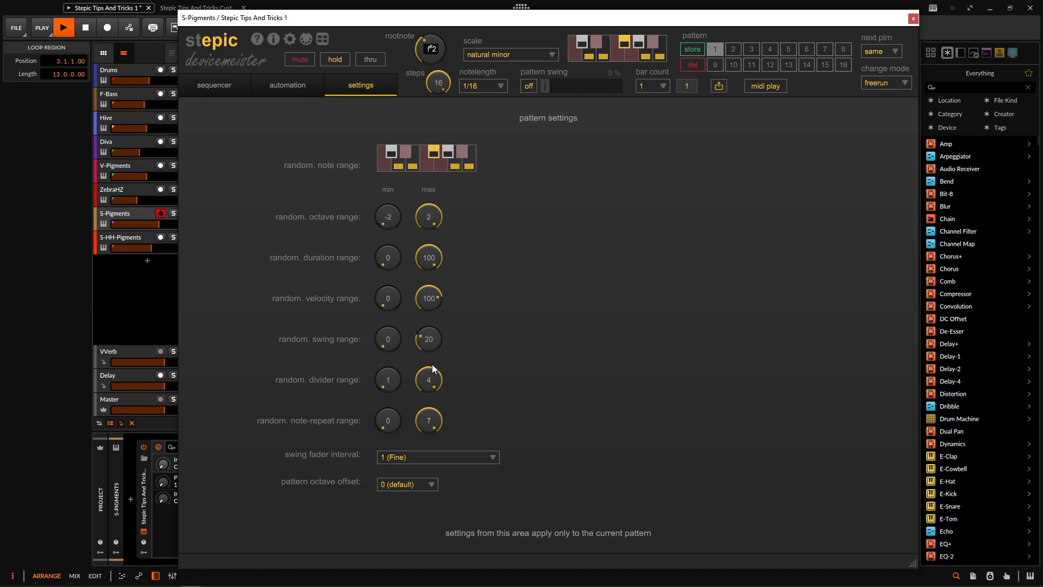
{"action": "key", "text": "space"}
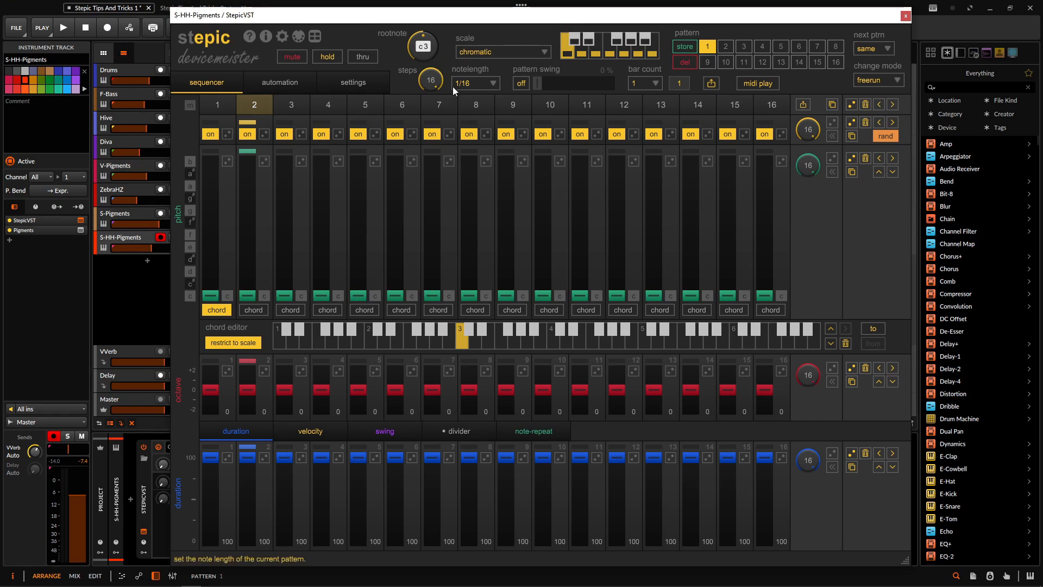
- Check the divider and duration lanes of the S-HH-Pigments pattern and audition it without swing
{"action": "left_click", "coordinate": [461, 431]}
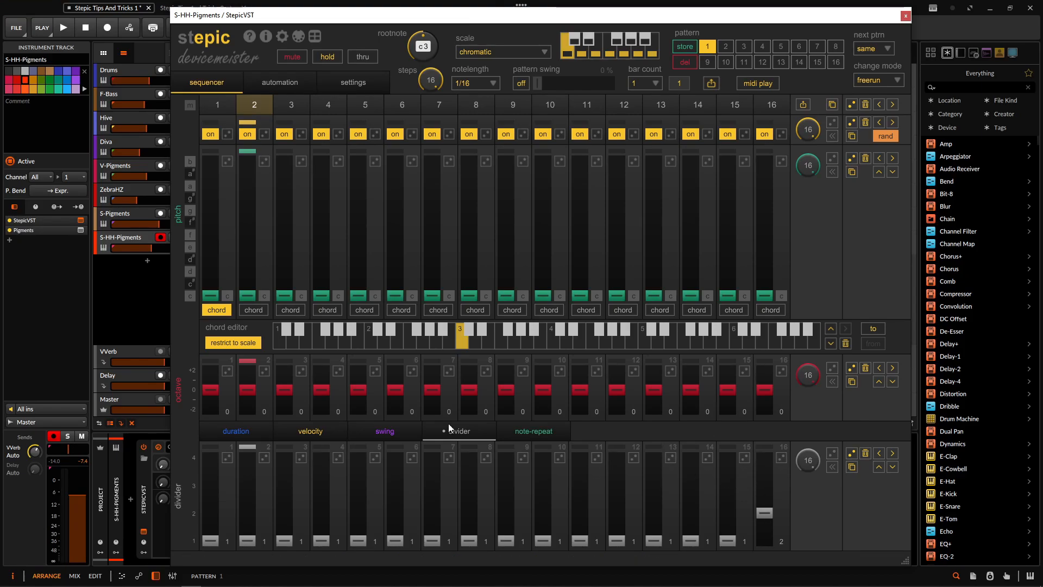
{"action": "left_click", "coordinate": [260, 432]}
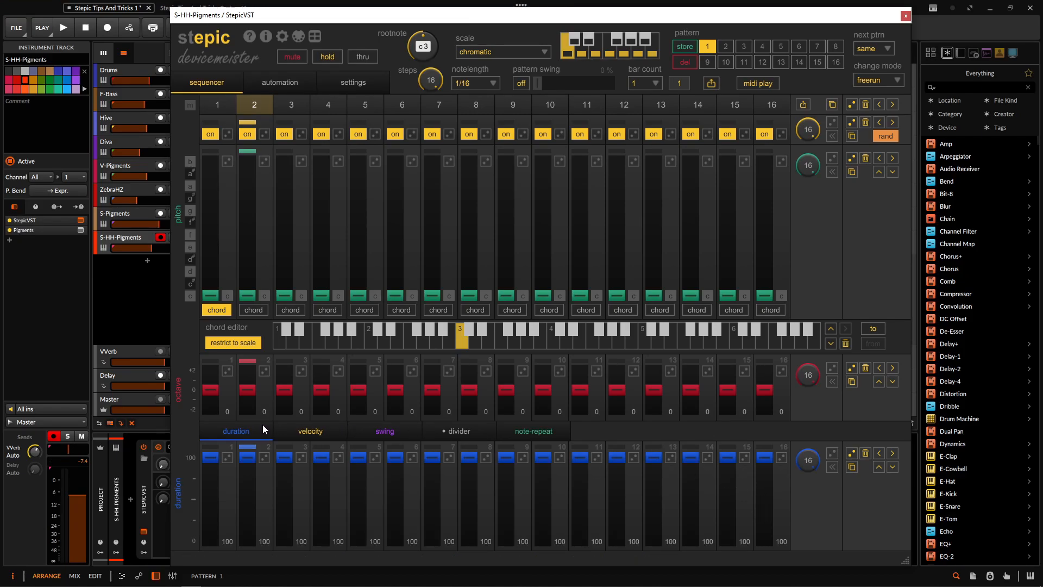
{"action": "key", "text": "space"}
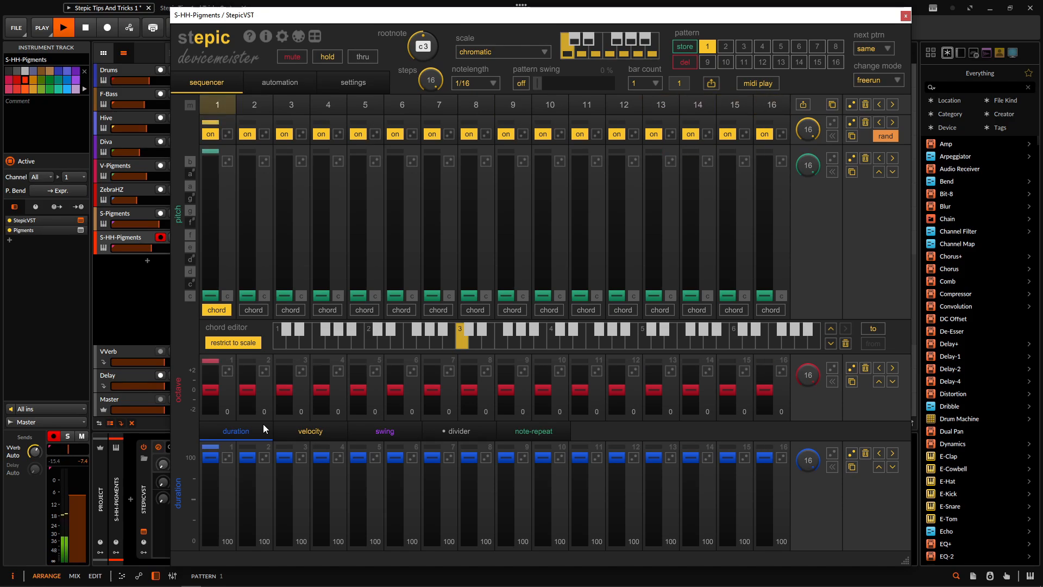
{"action": "key", "text": "space"}
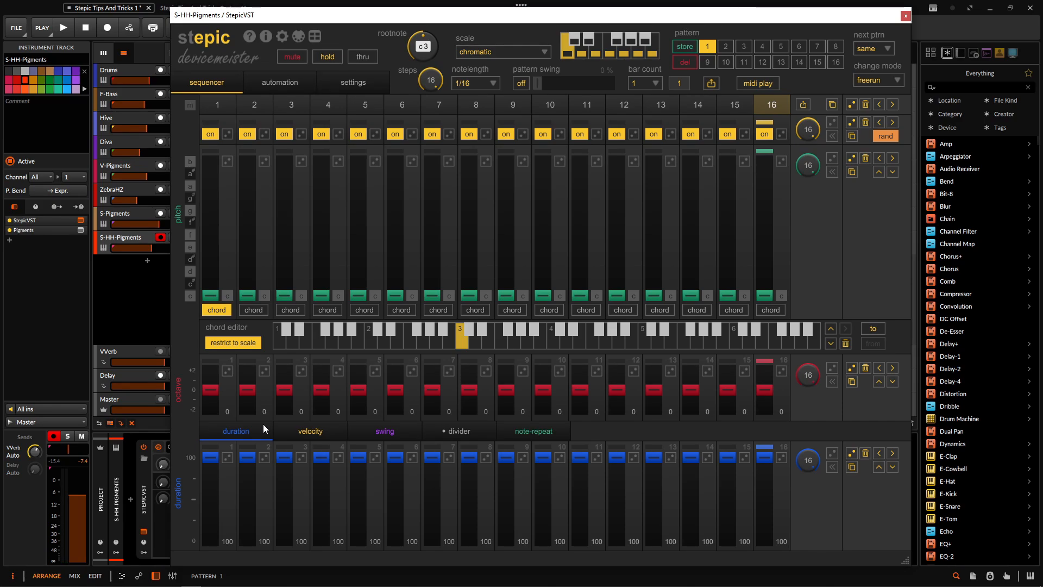
- Reduce the S-HH-Pigments swing lane to 2 steps and activate swing randomization on step 2
{"action": "left_click", "coordinate": [373, 431]}
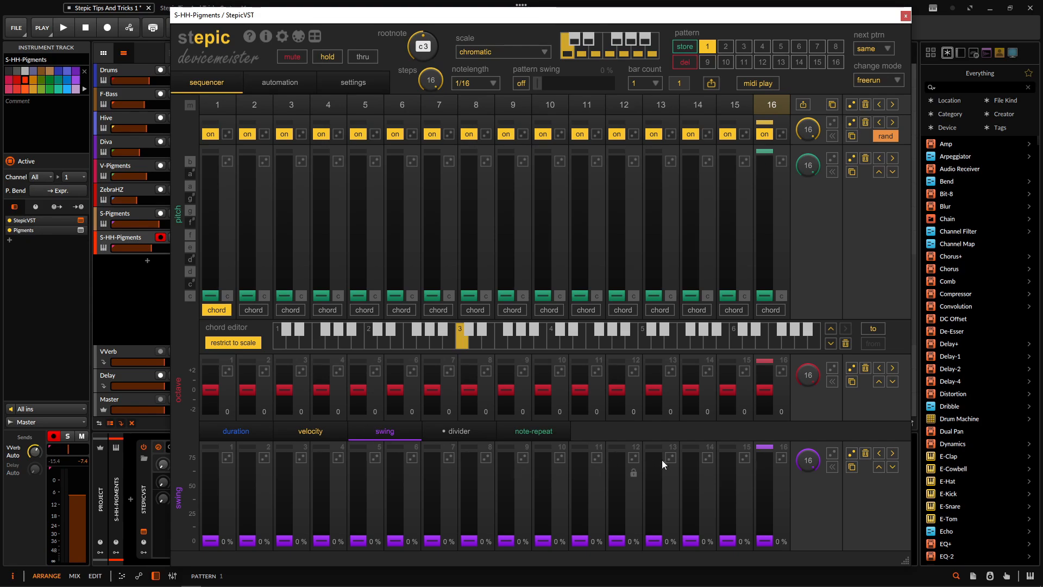
{"action": "left_click_drag", "start_coordinate": [813, 470], "coordinate": [819, 507]}
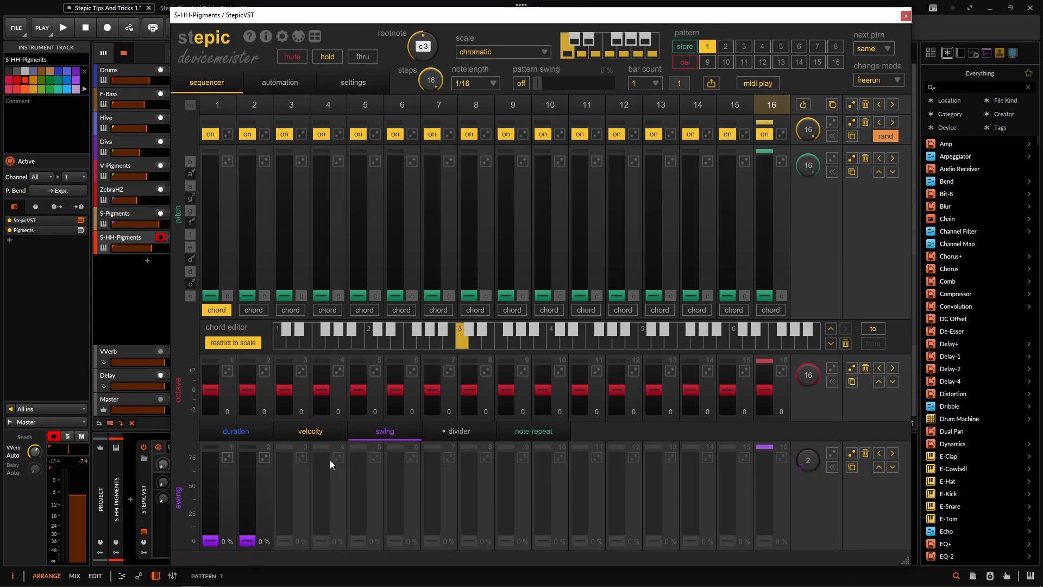
{"action": "left_click", "coordinate": [264, 457]}
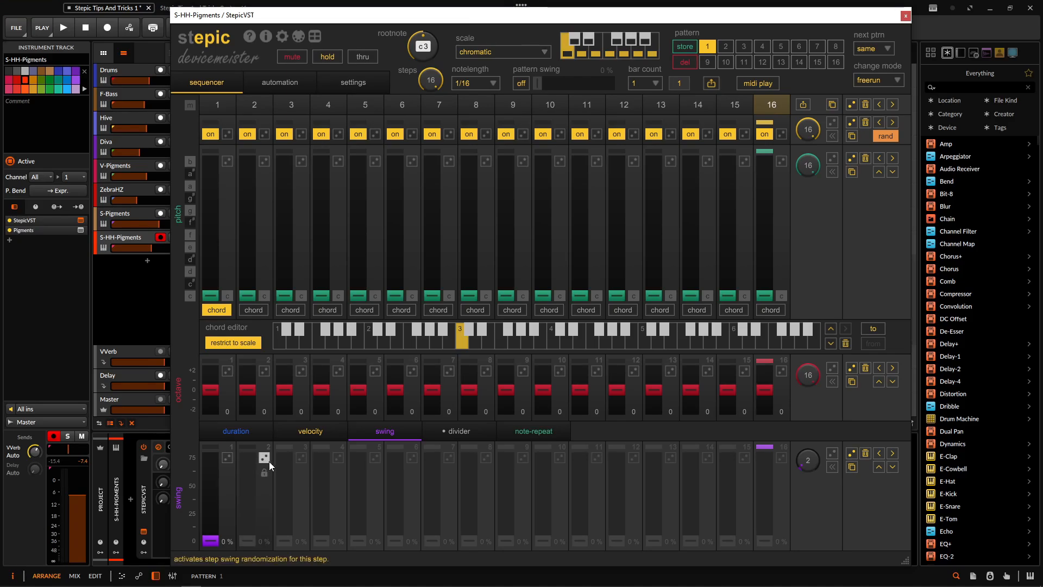
- Adjust the maximum of the S-HH-Pigments random swing range to 23 while listening to playback
{"action": "left_click", "coordinate": [354, 85]}
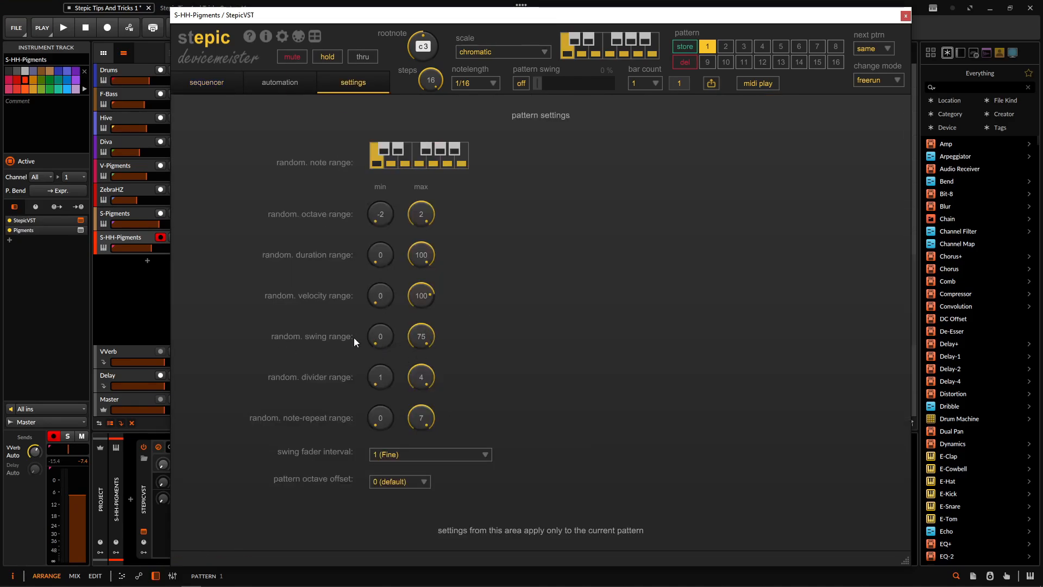
{"action": "left_click_drag", "start_coordinate": [425, 337], "coordinate": [435, 537]}
{"action": "key", "text": "space"}
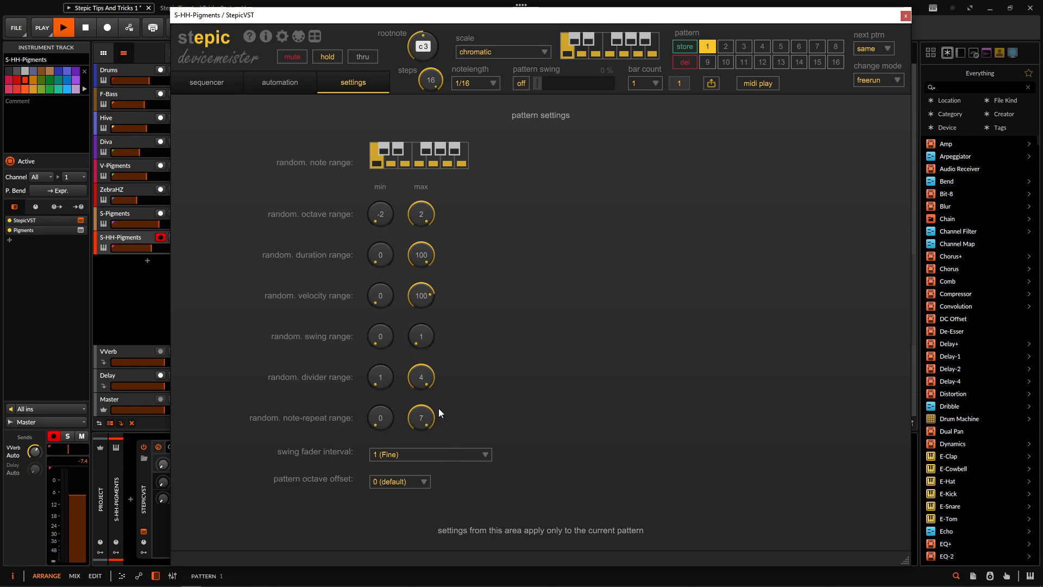
{"action": "left_click_drag", "start_coordinate": [426, 344], "coordinate": [423, 298]}
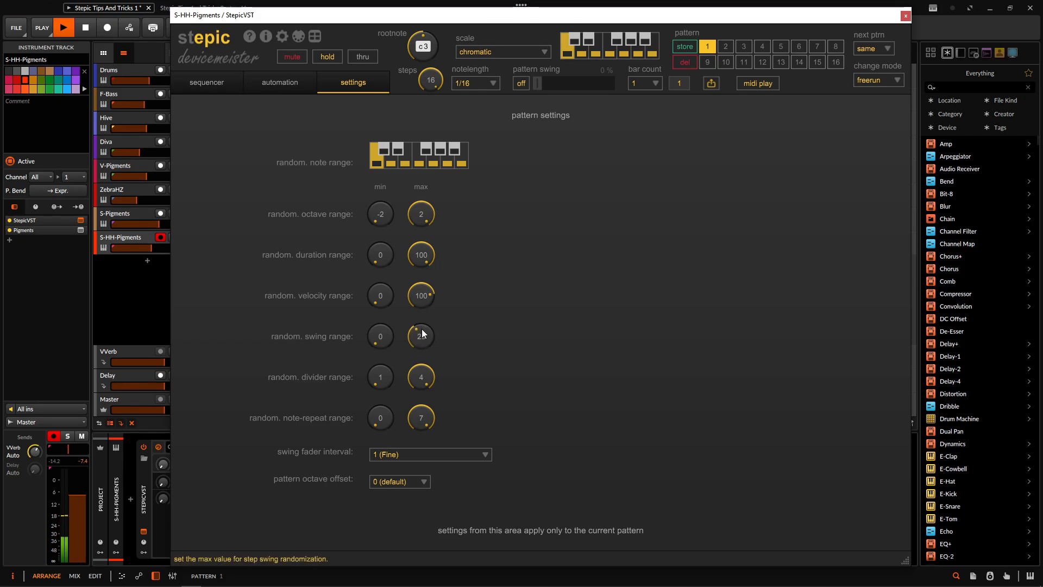
{"action": "mouse_move", "coordinate": [424, 333]}
{"action": "left_mouse_down"}
{"action": "mouse_move", "coordinate": [423, 296]}
{"action": "mouse_move", "coordinate": [428, 353]}
{"action": "mouse_move", "coordinate": [424, 345]}
{"action": "left_mouse_up"}
{"action": "key", "text": "space"}
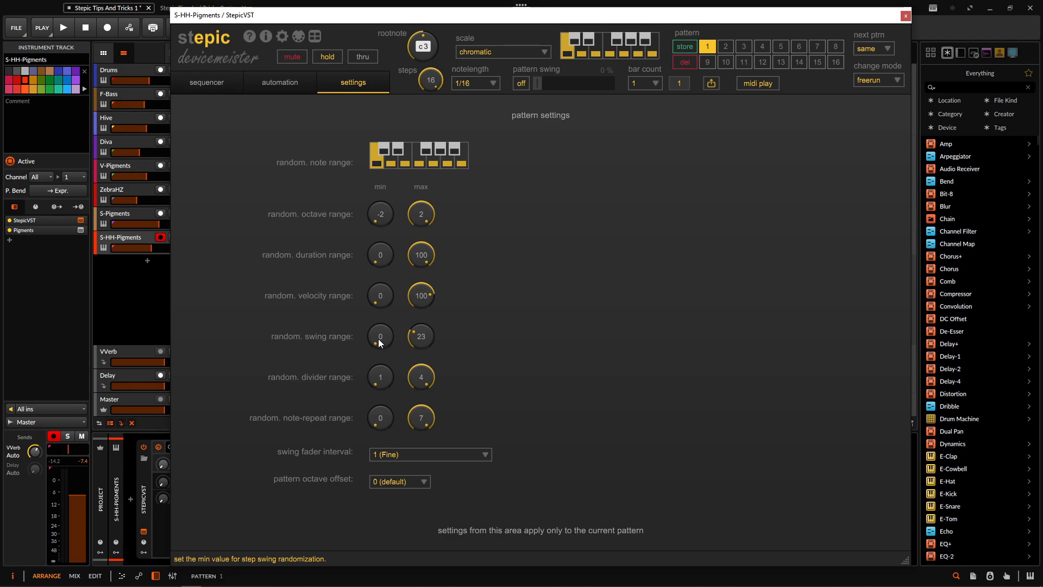
- Raise the minimum of the S-HH-Pigments random swing range to 12 and start playback
{"action": "left_click_drag", "start_coordinate": [382, 344], "coordinate": [379, 323]}
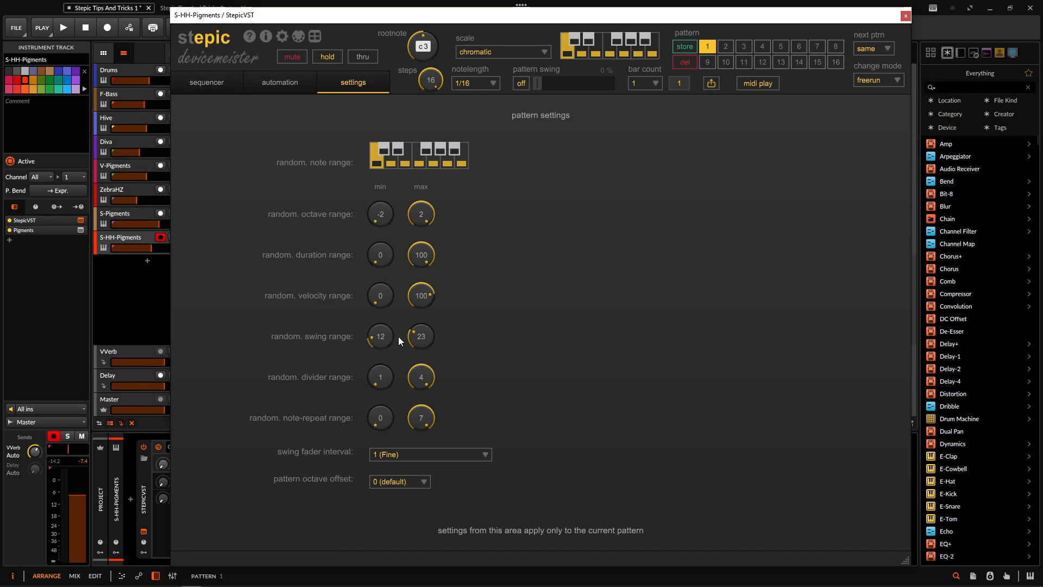
{"action": "key", "text": "space"}
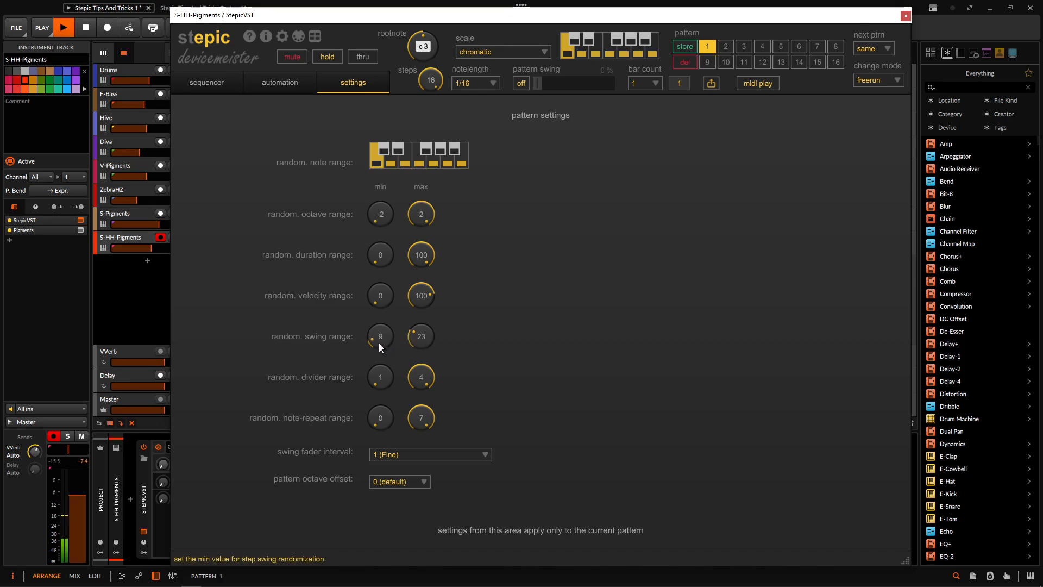
- Set the S-HH-Pigments random swing range to a minimum of 17 and a maximum of 29, then stop playback and close the plug-in
{"action": "mouse_move", "coordinate": [427, 342]}
{"action": "left_mouse_down"}
{"action": "mouse_move", "coordinate": [424, 328]}
{"action": "mouse_move", "coordinate": [382, 336]}
{"action": "mouse_move", "coordinate": [415, 343]}
{"action": "mouse_move", "coordinate": [381, 347]}
{"action": "mouse_move", "coordinate": [421, 346]}
{"action": "left_mouse_up"}
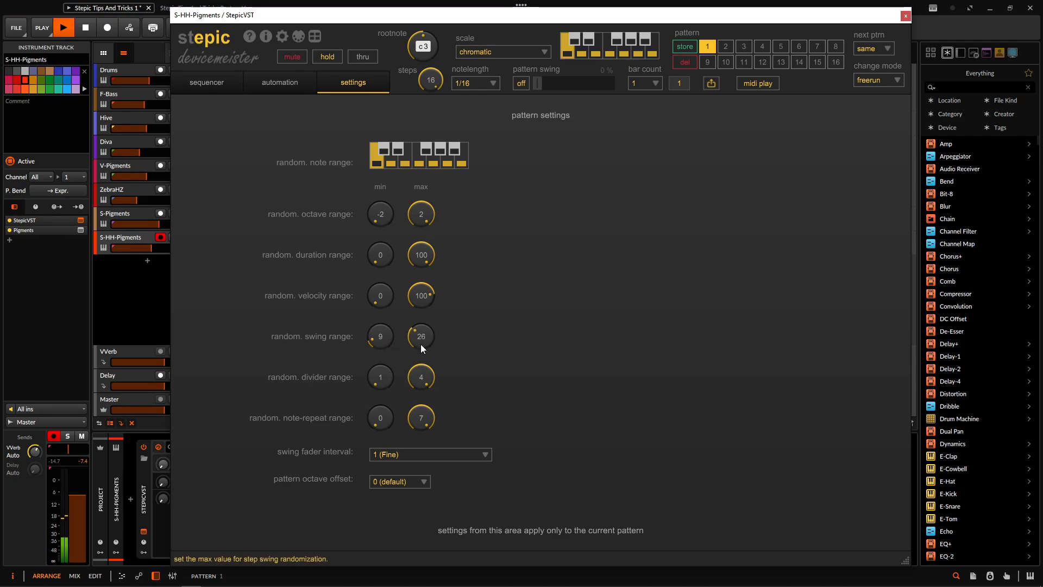
{"action": "left_click_drag", "start_coordinate": [382, 345], "coordinate": [425, 334]}
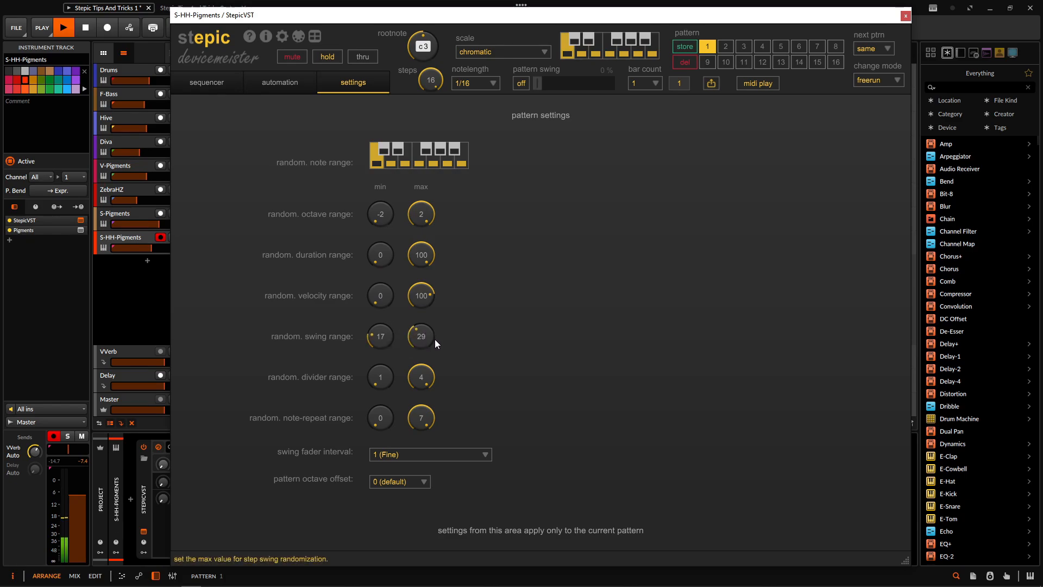
{"action": "key", "text": "space"}
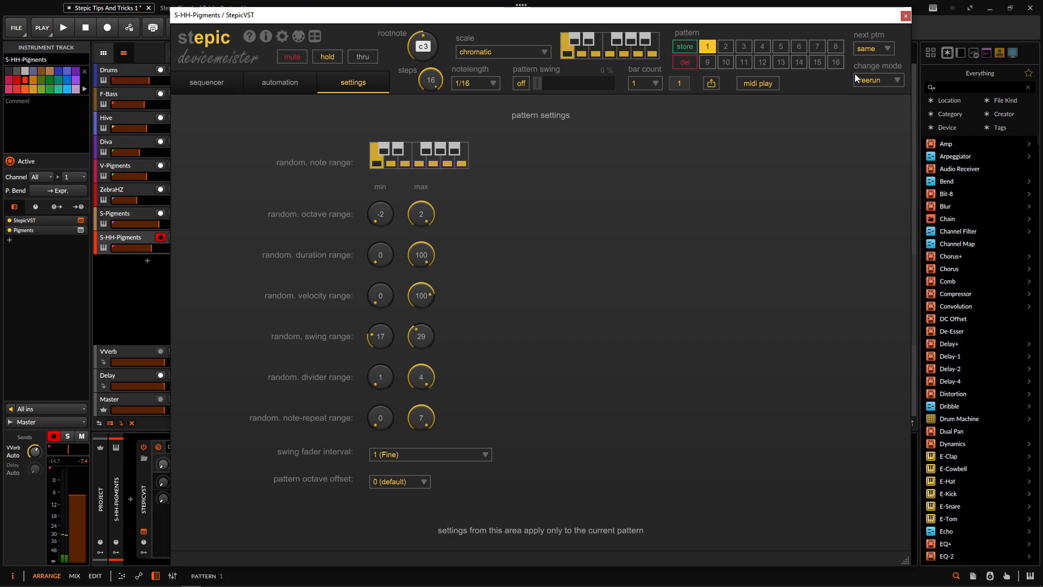
{"action": "left_click", "coordinate": [905, 16]}
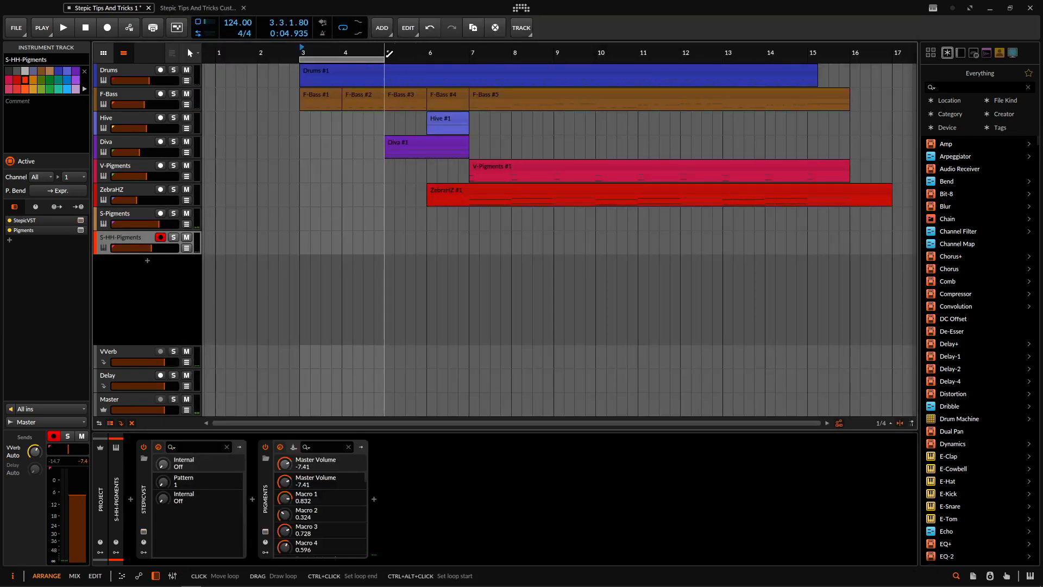
- Extend the arranger loop region to the end of the Drums clip and start playback from bar 5
{"action": "left_click", "coordinate": [405, 58]}
{"action": "left_click_drag", "start_coordinate": [404, 59], "coordinate": [817, 59]}
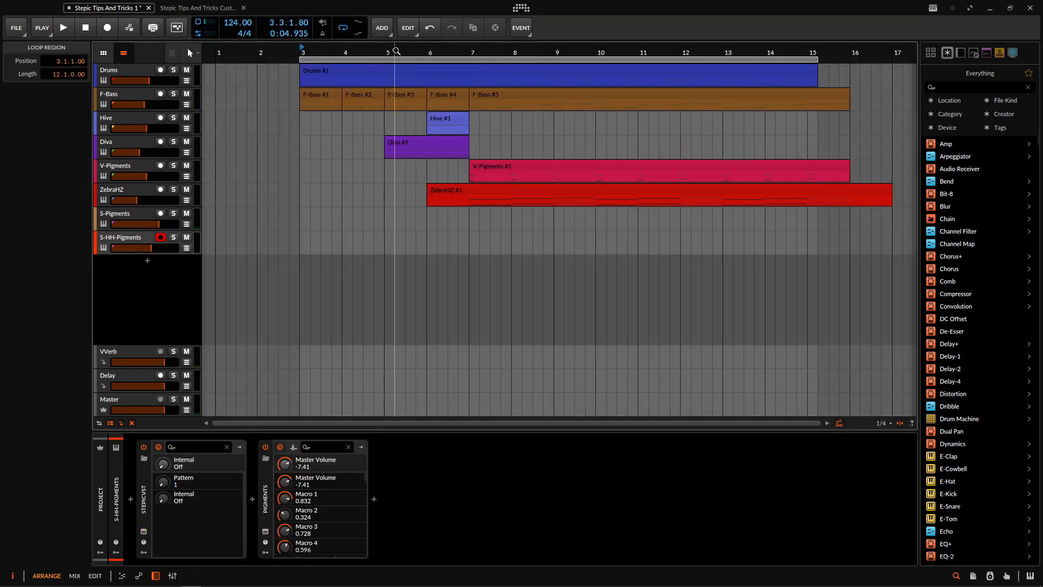
{"action": "left_click", "coordinate": [386, 51]}
{"action": "key", "text": "space"}
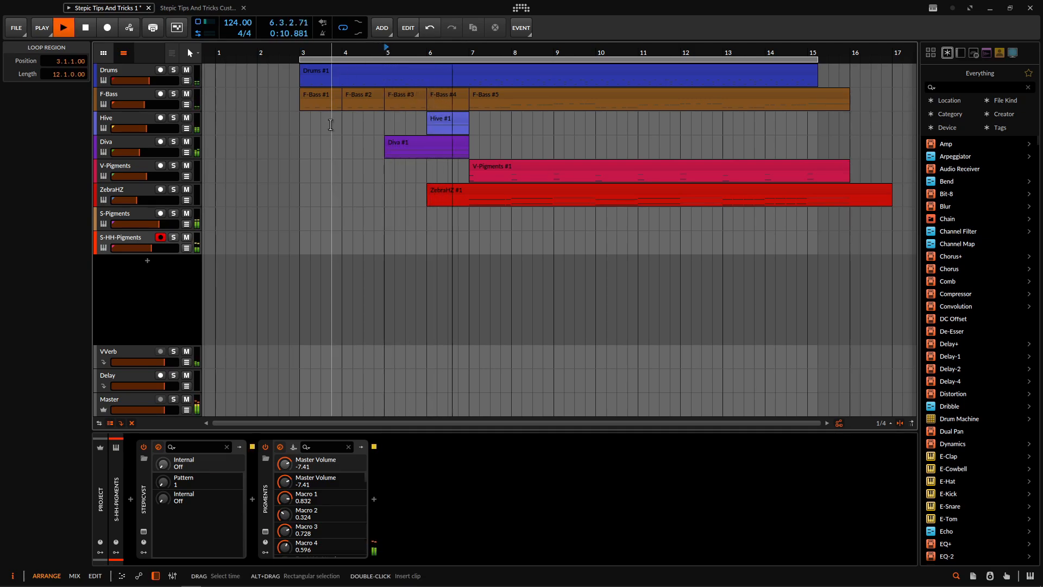
- Reopen StepicVST on the S-HH-Pigments track and adjust the minimum of its random swing range during playback
{"action": "left_click", "coordinate": [134, 239]}
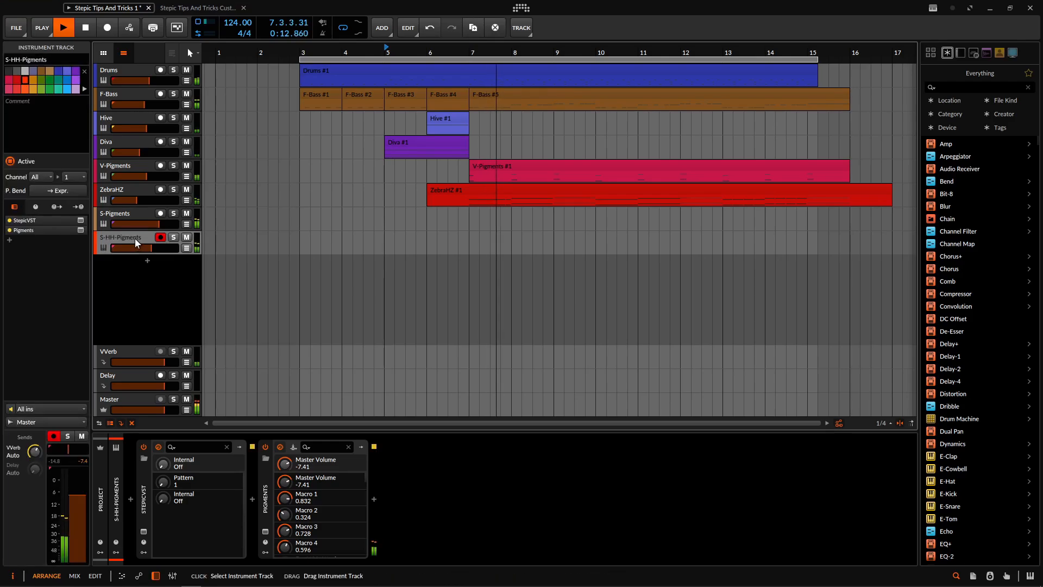
{"action": "left_click", "coordinate": [143, 530]}
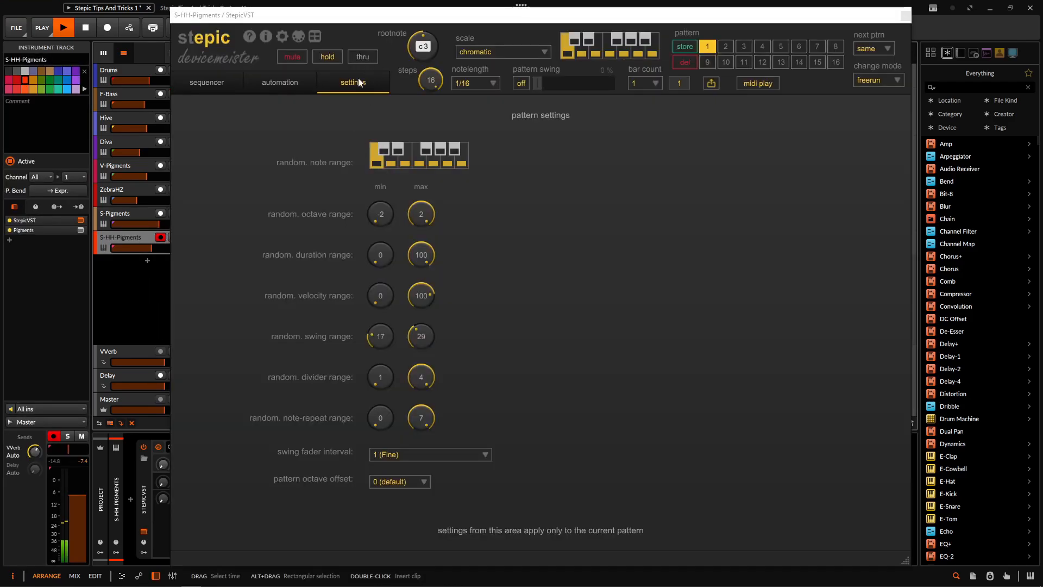
{"action": "mouse_move", "coordinate": [382, 344]}
{"action": "left_mouse_down"}
{"action": "mouse_move", "coordinate": [421, 352]}
{"action": "mouse_move", "coordinate": [376, 341]}
{"action": "mouse_move", "coordinate": [417, 344]}
{"action": "mouse_move", "coordinate": [384, 347]}
{"action": "left_mouse_up"}
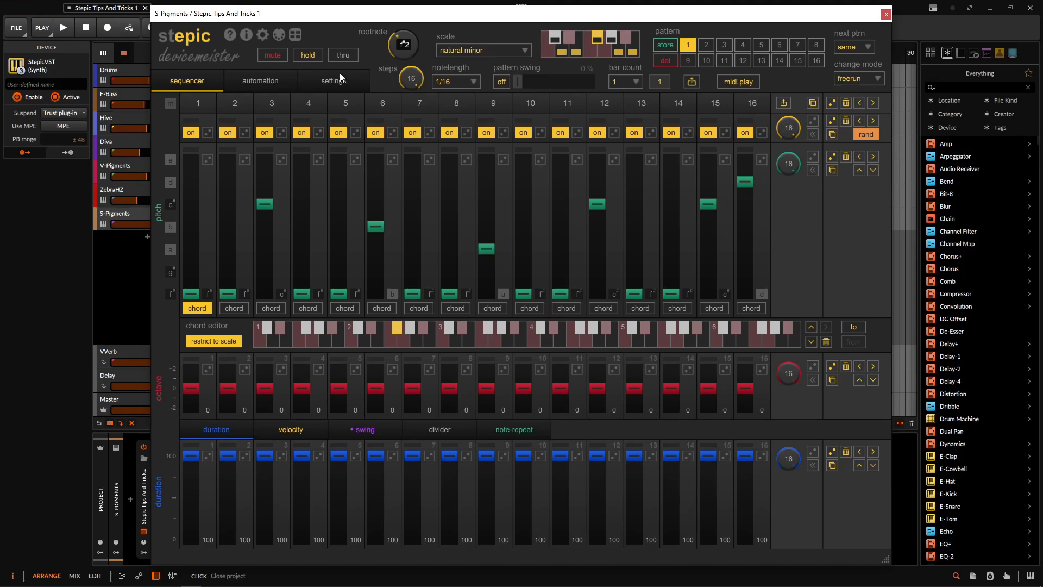
- Set Stepic's global UI scale factor to 50% and reopen the S-Pigments plug-in window to apply it
{"action": "left_click", "coordinate": [262, 35]}
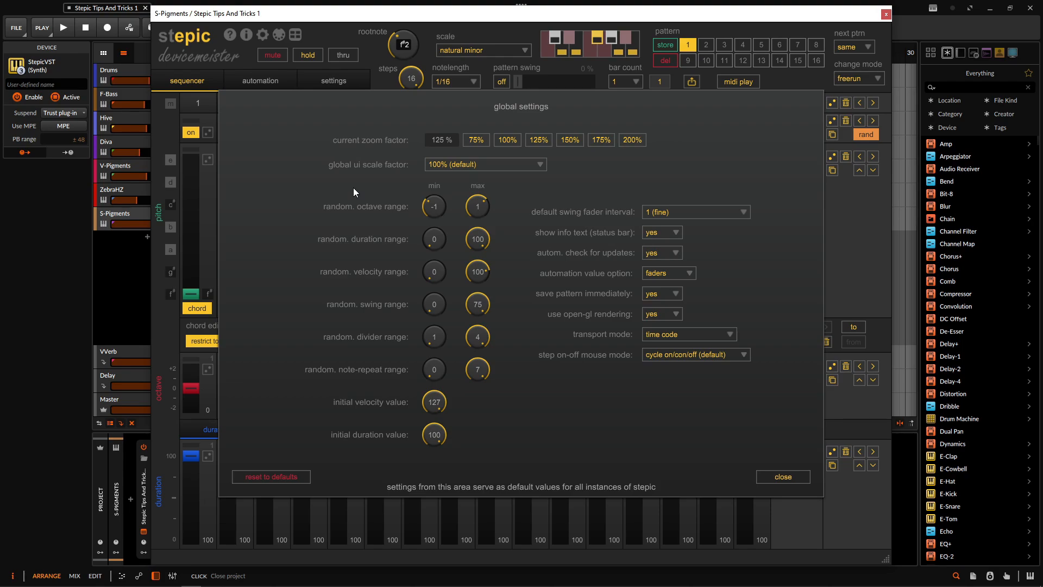
{"action": "left_click", "coordinate": [463, 165]}
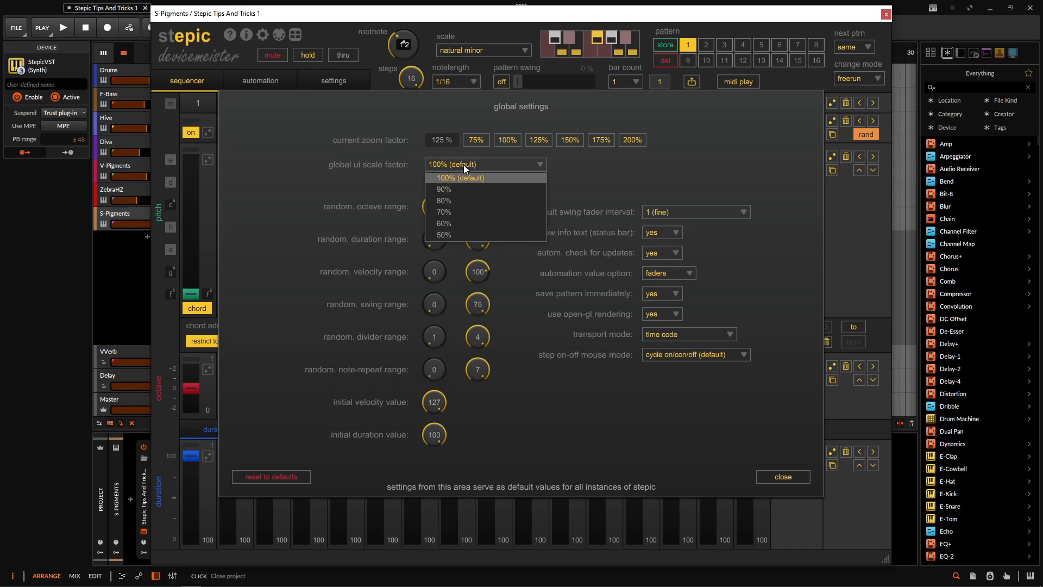
{"action": "left_click", "coordinate": [459, 234]}
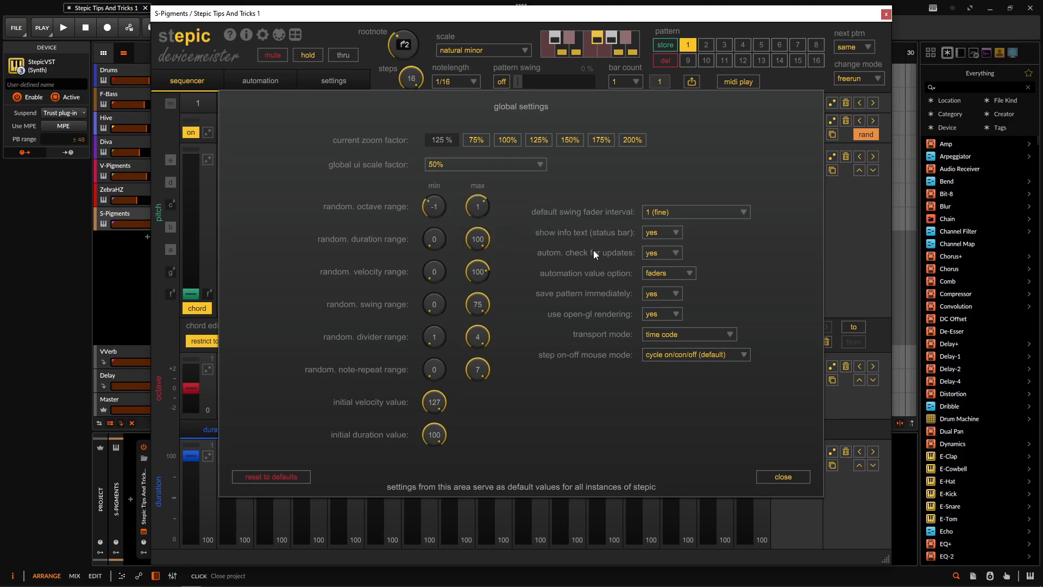
{"action": "left_click", "coordinate": [777, 474]}
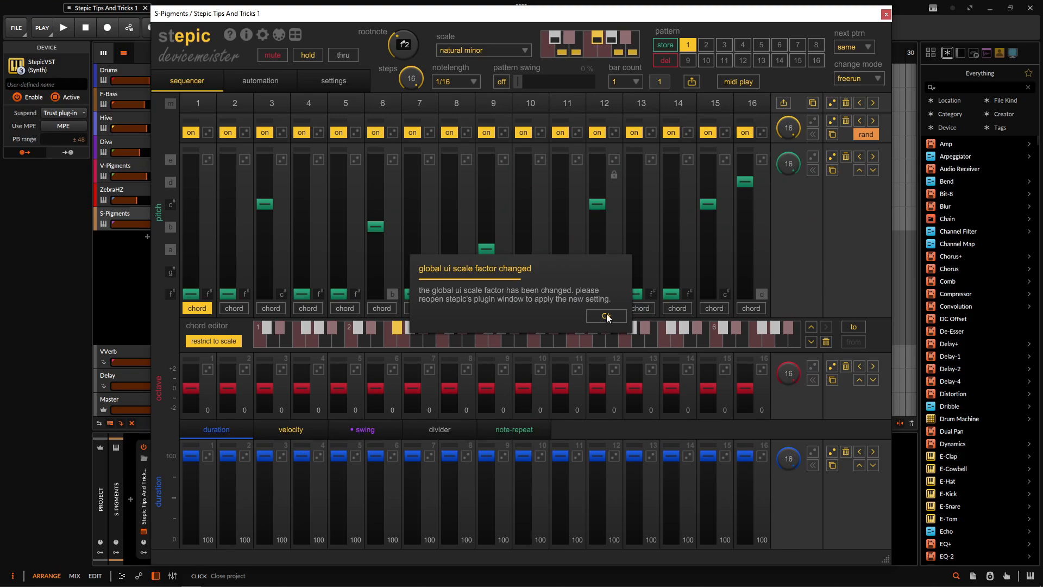
{"action": "left_click", "coordinate": [886, 14]}
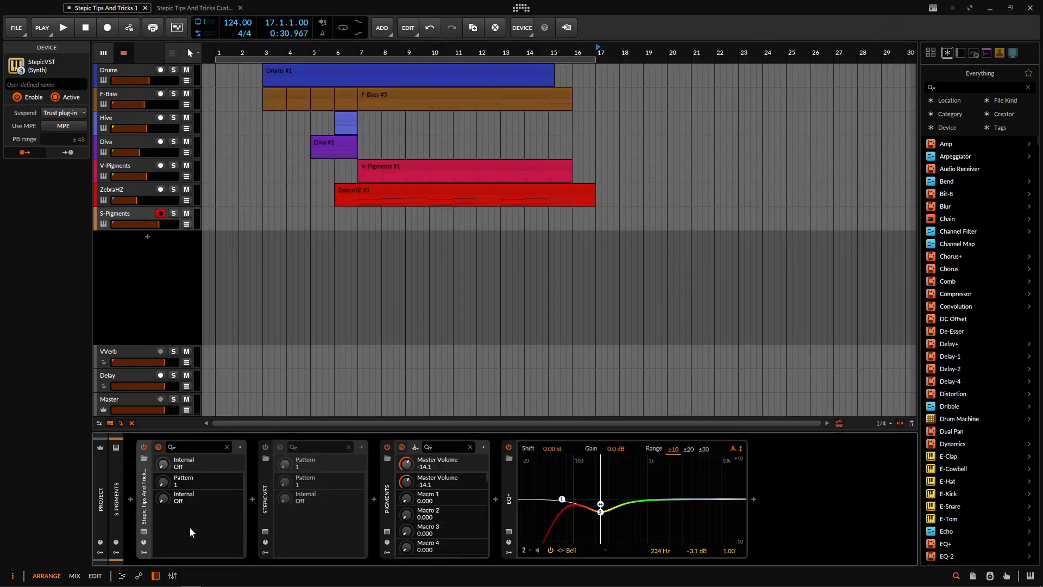
{"action": "left_click", "coordinate": [144, 531]}
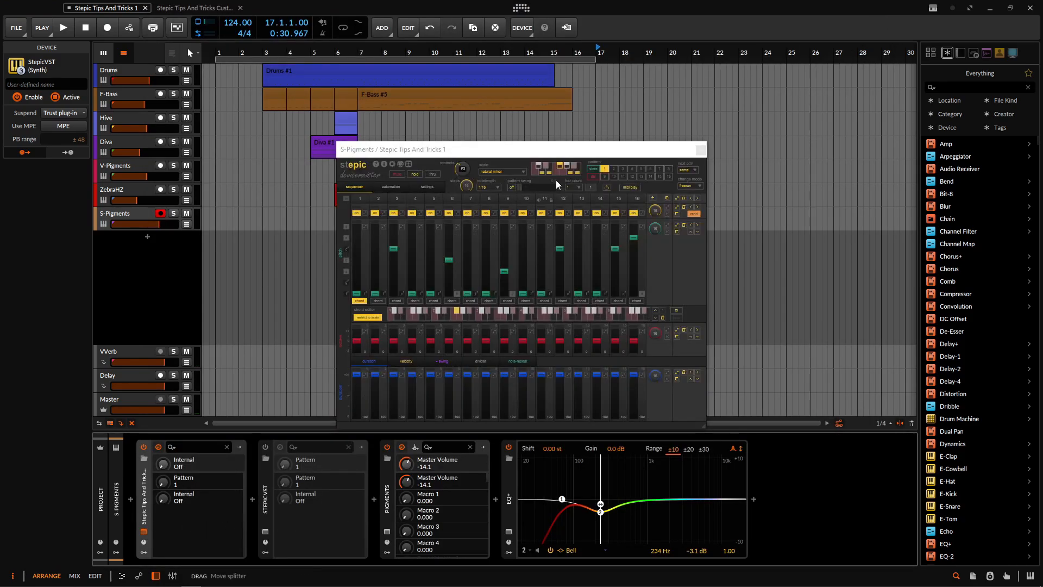
{"action": "left_click_drag", "start_coordinate": [559, 145], "coordinate": [554, 131]}
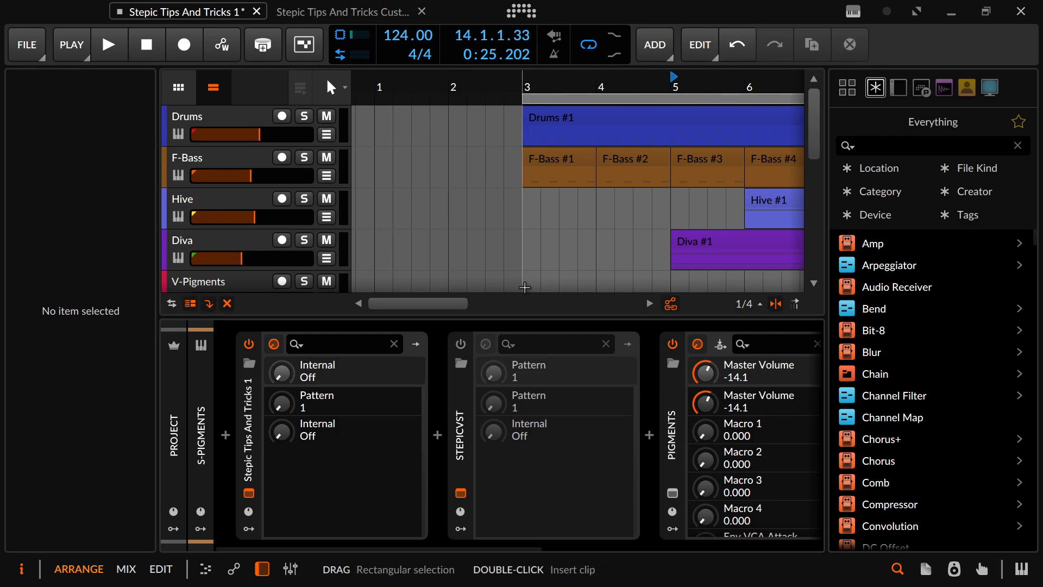
- Open Stepic on the S-Pigments track, set its current zoom factor to 75% and reposition the plug-in window
{"action": "left_click", "coordinate": [249, 493]}
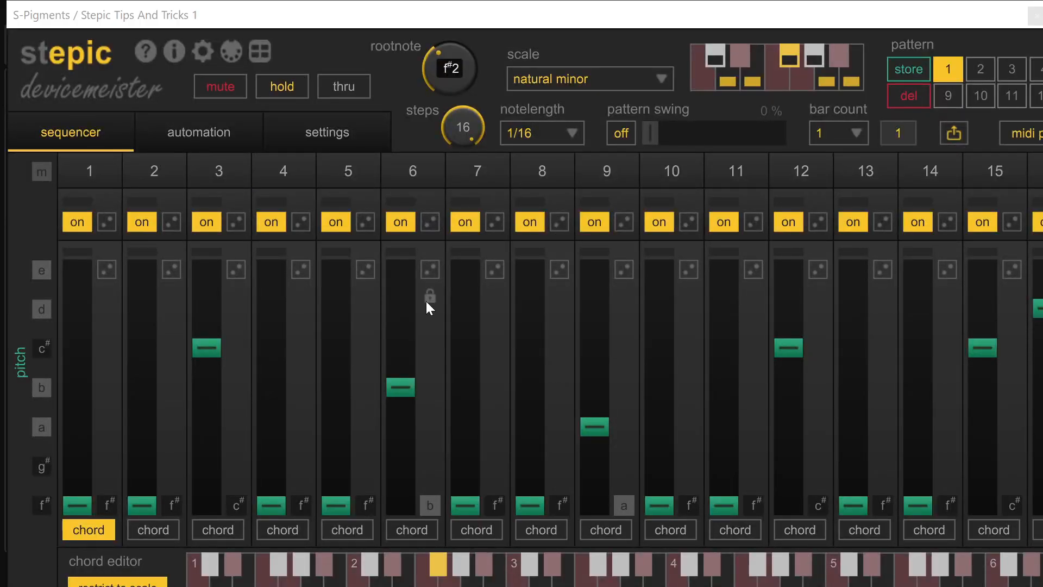
{"action": "left_click", "coordinate": [204, 54]}
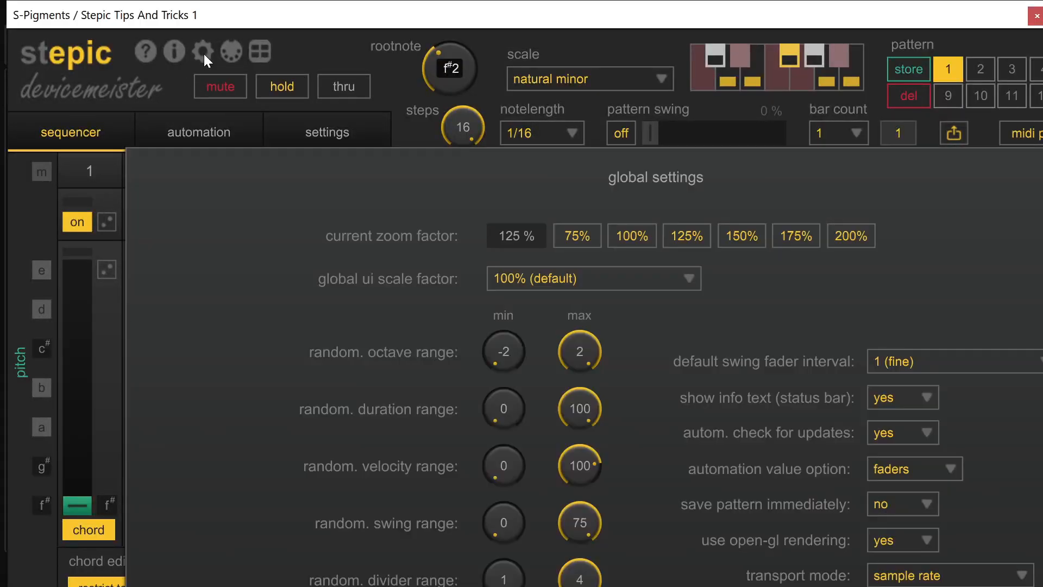
{"action": "left_click", "coordinate": [577, 237]}
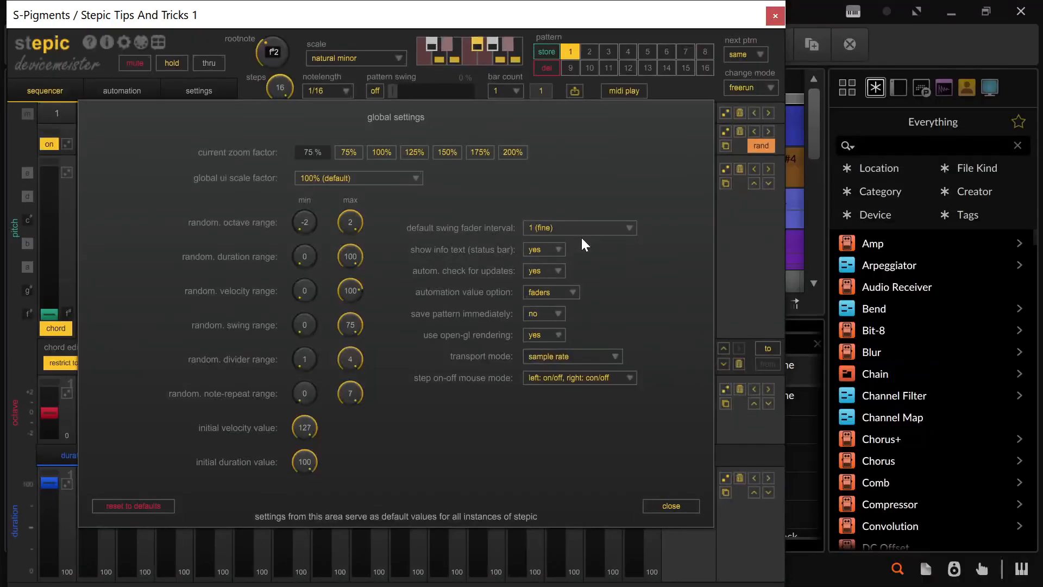
{"action": "left_click", "coordinate": [672, 507]}
{"action": "left_click_drag", "start_coordinate": [536, 22], "coordinate": [623, 22]}
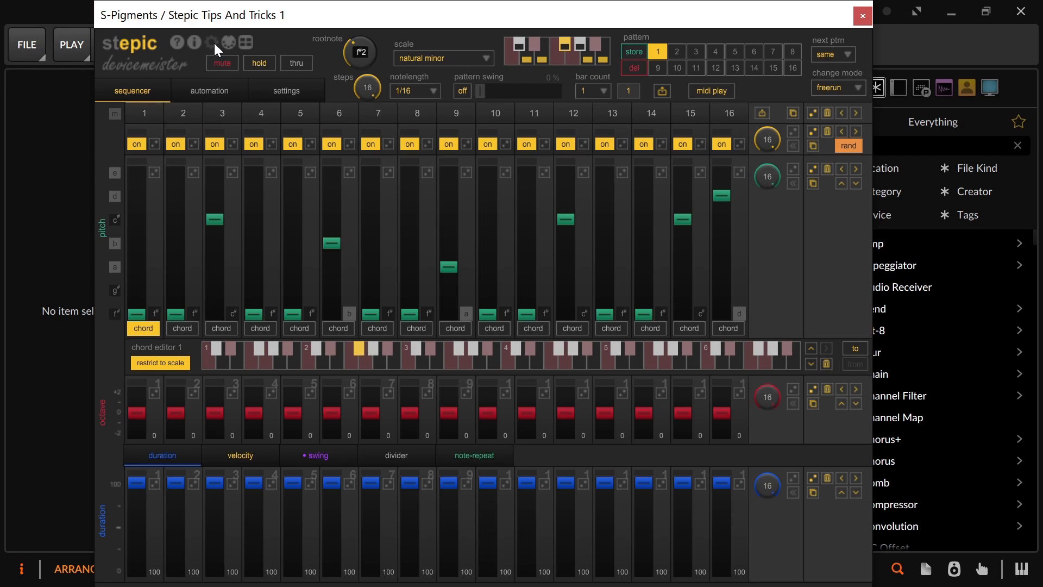
- Change the global UI scale factor from the default to 50%, acknowledge the change and reload the Stepic window
{"action": "left_click", "coordinate": [212, 42]}
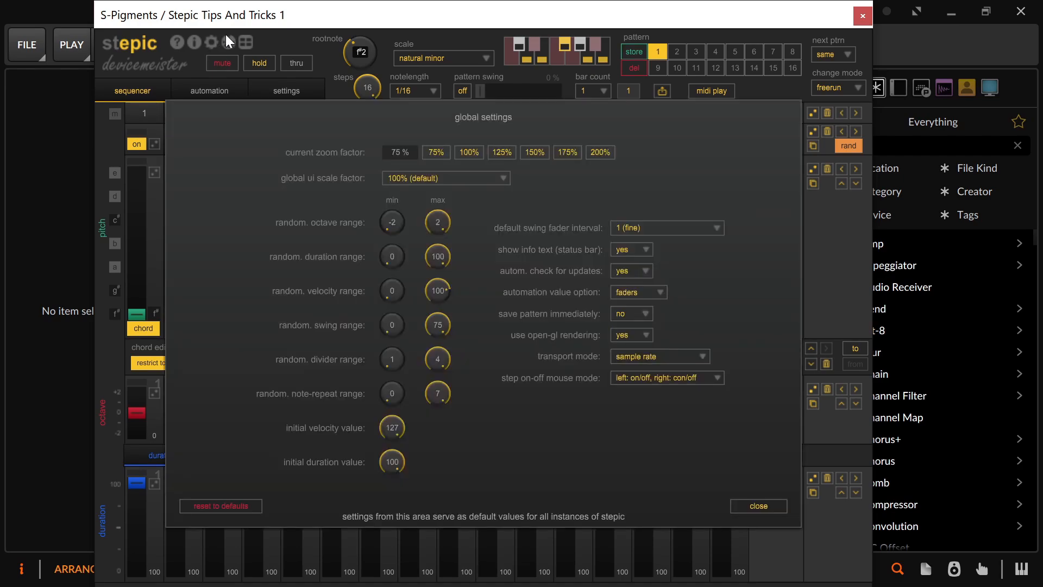
{"action": "left_click", "coordinate": [391, 177]}
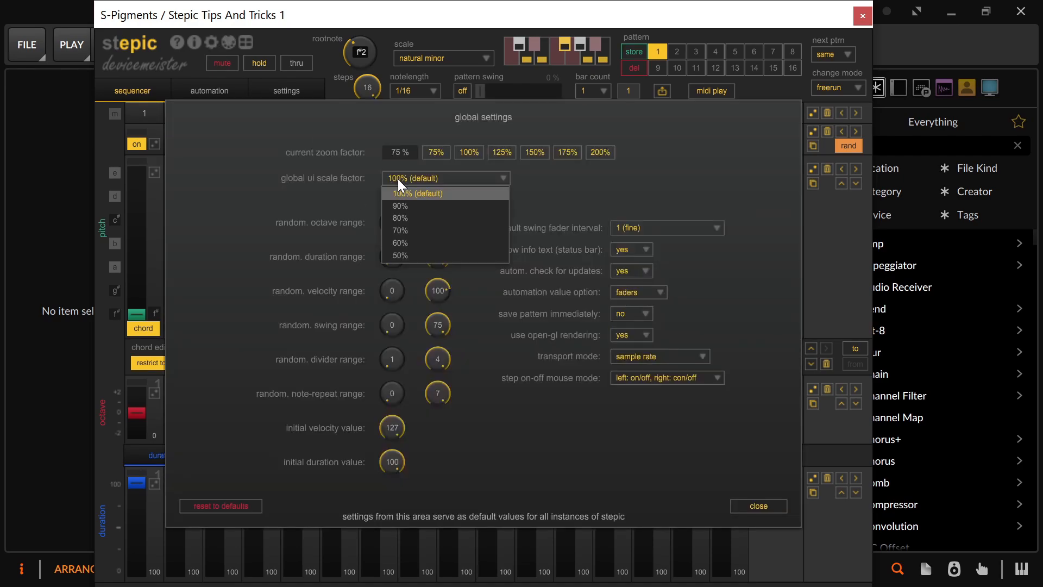
{"action": "left_click", "coordinate": [419, 255]}
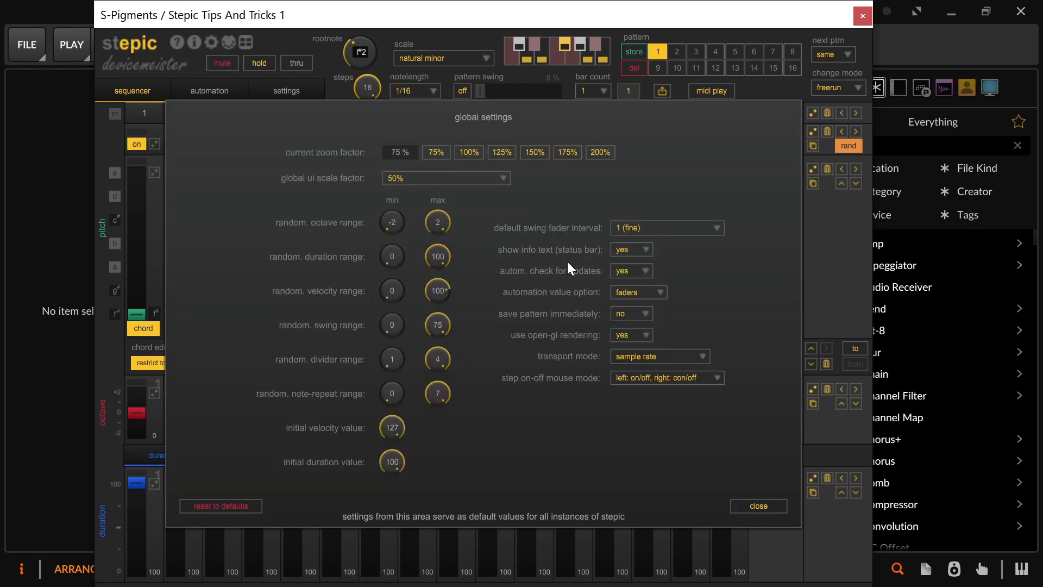
{"action": "left_click", "coordinate": [759, 506]}
{"action": "left_click", "coordinate": [576, 334]}
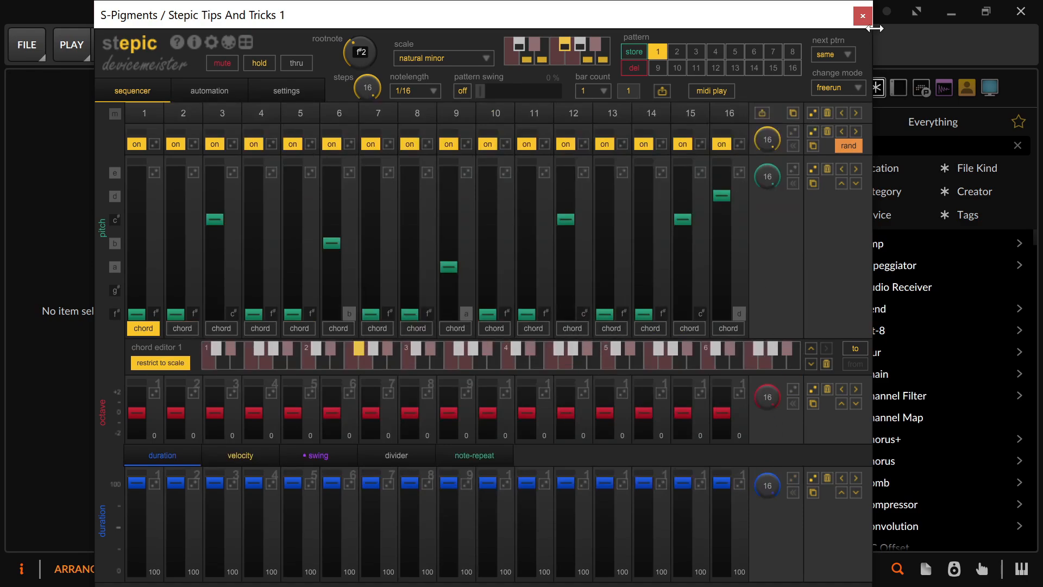
{"action": "left_click", "coordinate": [862, 16]}
{"action": "left_click", "coordinate": [249, 492]}
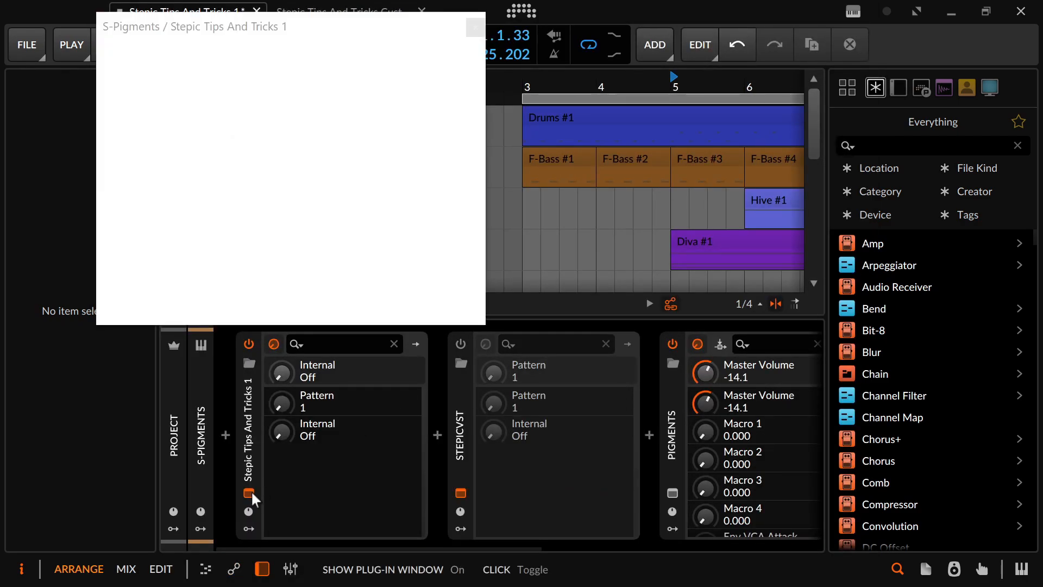
{"action": "left_click", "coordinate": [296, 27]}
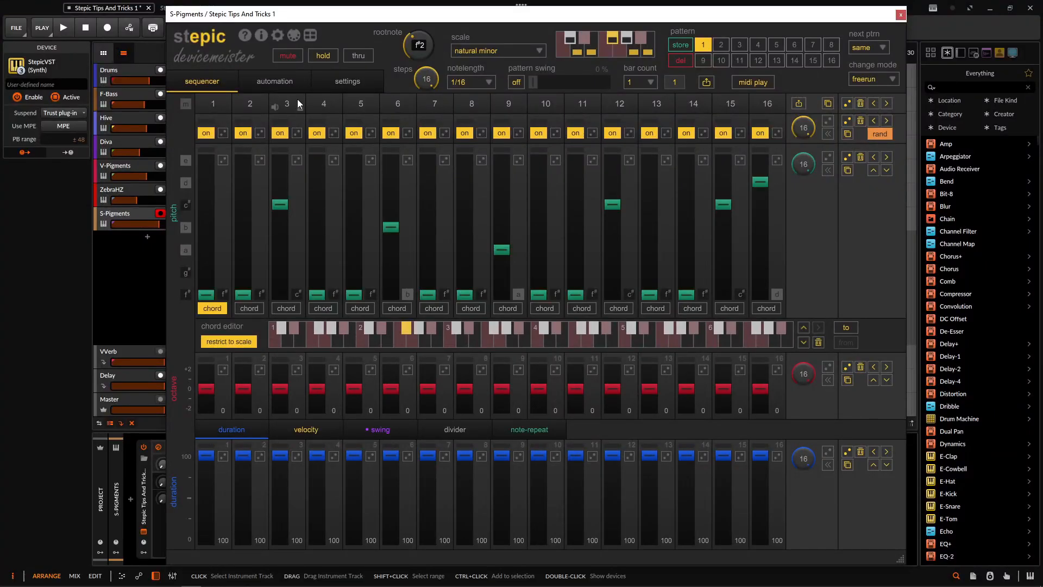
- Activate automation lane 1 of the S-Pigments Stepic pattern
{"action": "left_click", "coordinate": [271, 83]}
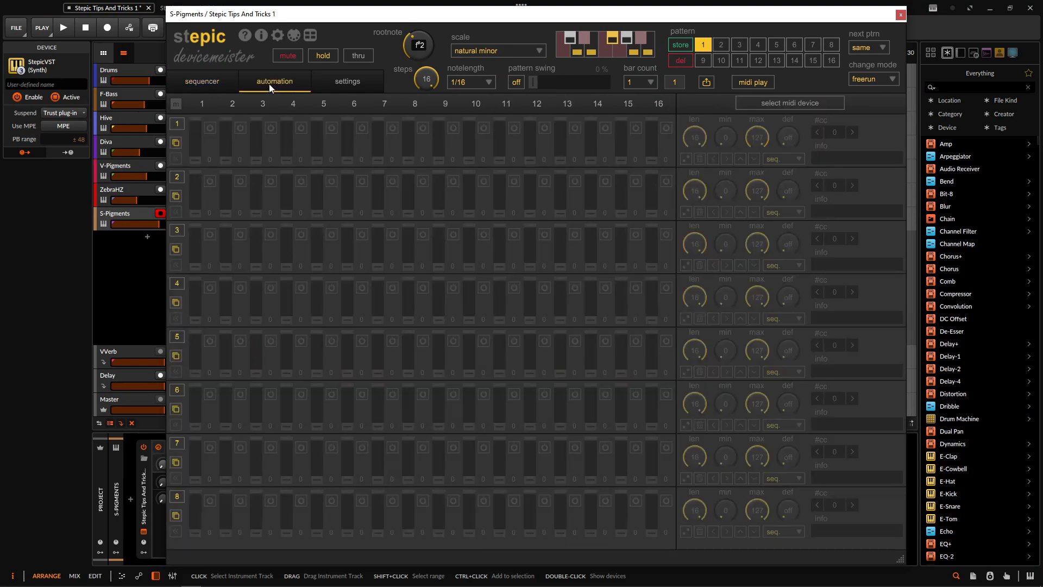
{"action": "left_click", "coordinate": [179, 126]}
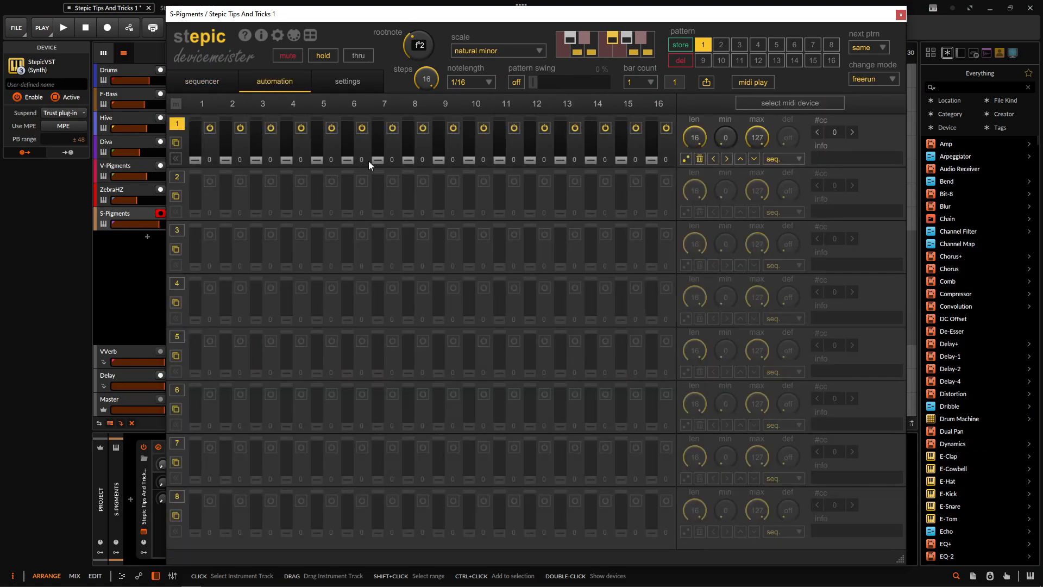
{"action": "left_click", "coordinate": [448, 161]}
- Review the automation value option and the save pattern immediately option in Stepic's global settings
{"action": "left_click", "coordinate": [277, 36]}
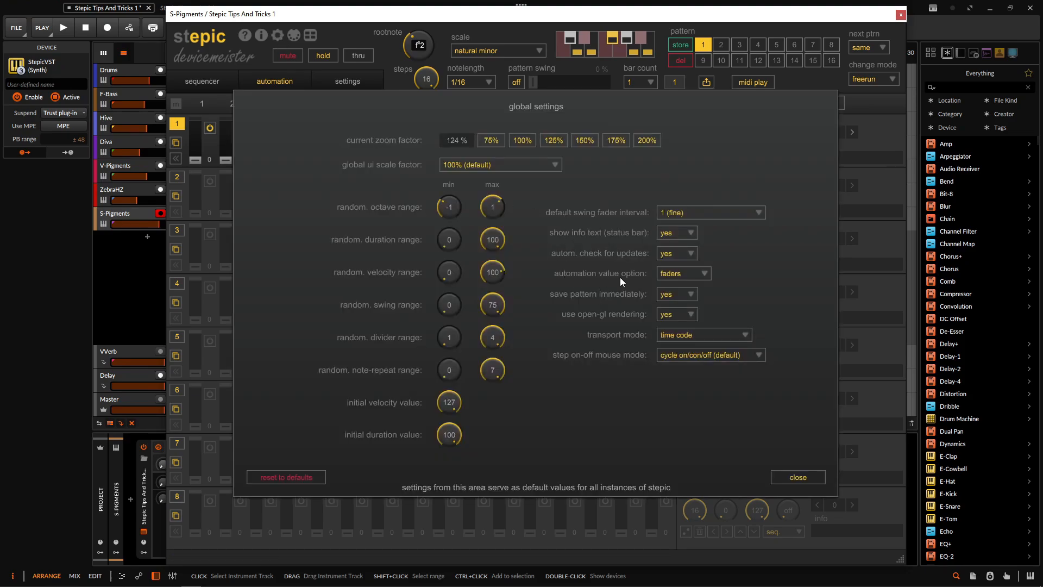
{"action": "left_click", "coordinate": [703, 275]}
{"action": "left_click", "coordinate": [810, 478]}
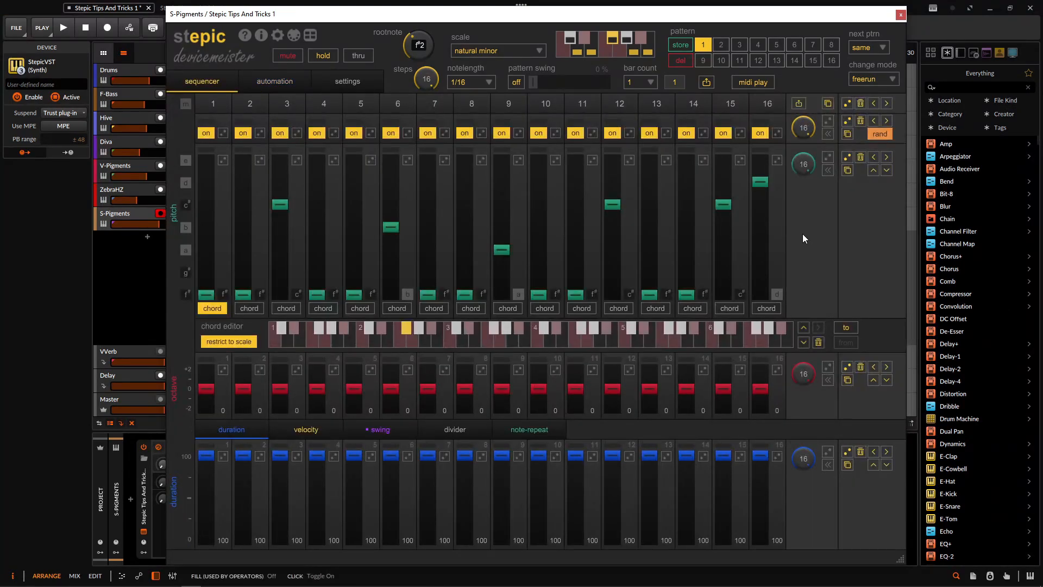
{"action": "left_click", "coordinate": [278, 36]}
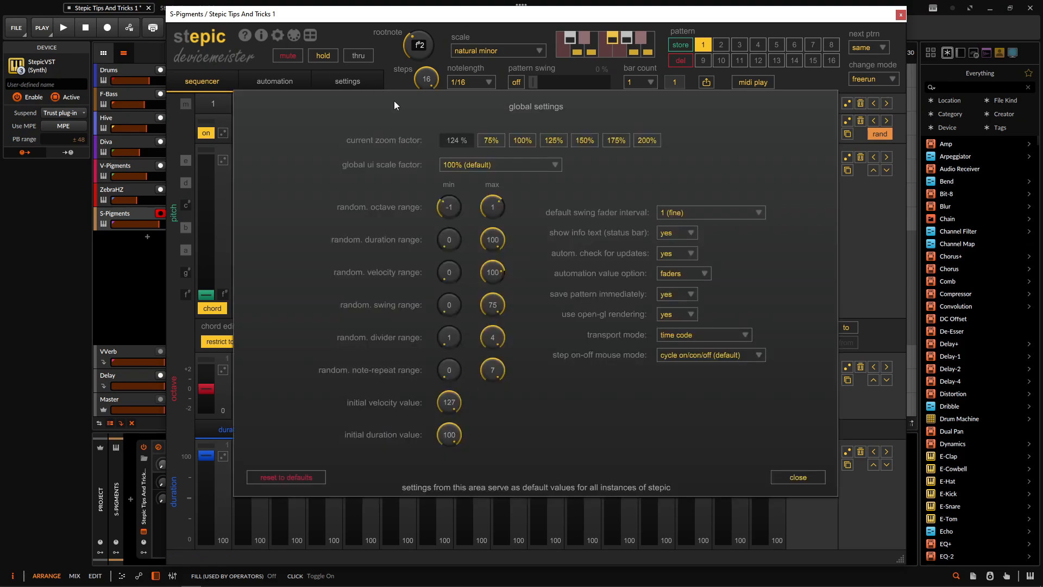
{"action": "left_click", "coordinate": [674, 296]}
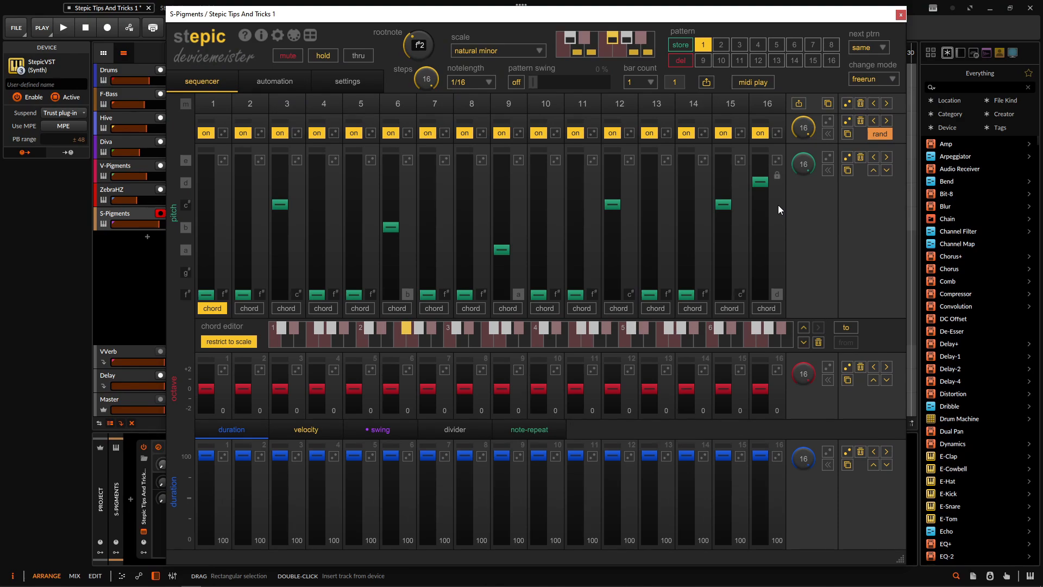
- Start playback, lower the pitch of step 16 to b and raise its octave to +1
{"action": "key", "text": "space"}
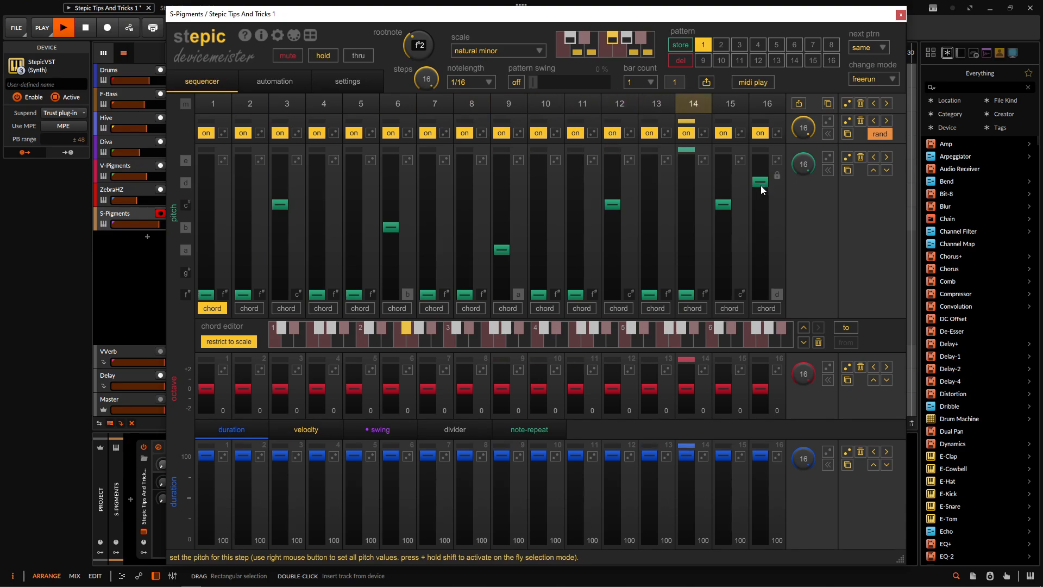
{"action": "left_click_drag", "start_coordinate": [764, 188], "coordinate": [760, 227]}
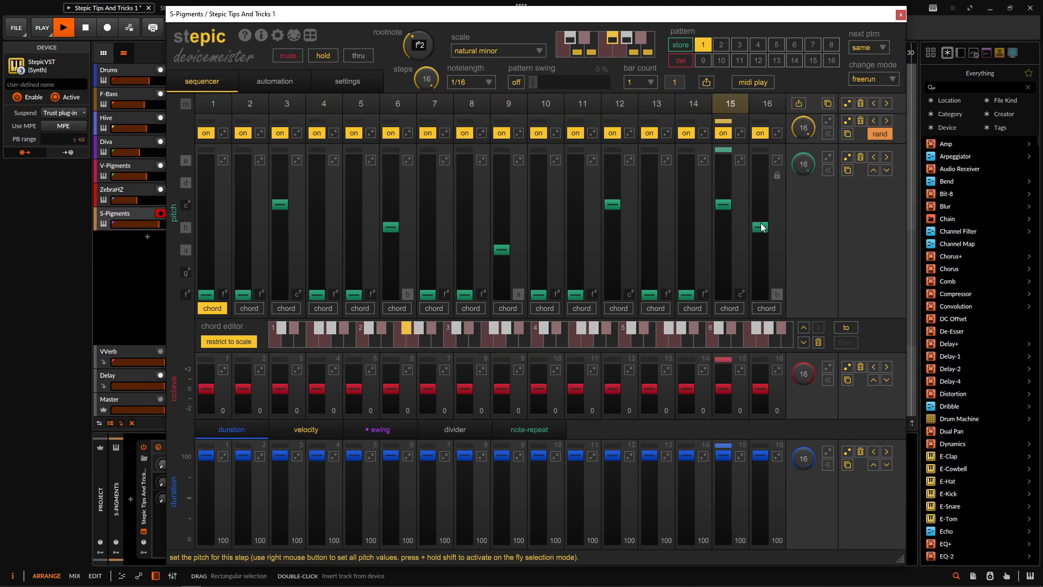
{"action": "left_click_drag", "start_coordinate": [763, 387], "coordinate": [764, 380]}
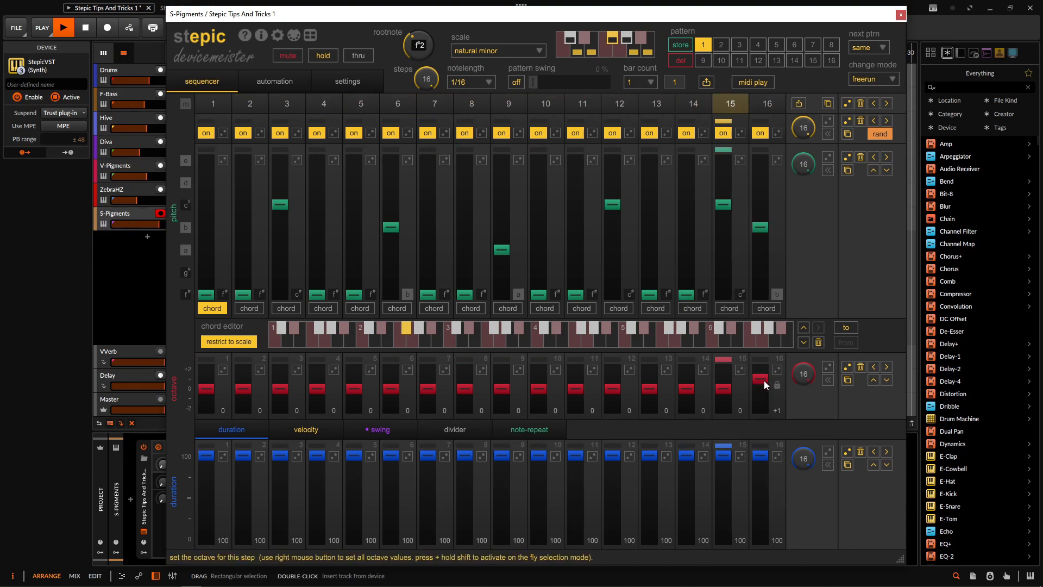
- Raise the octave of steps 6, 9 and 12 to +1 and lower the octave of steps 3 and 5 to -1
{"action": "left_click_drag", "start_coordinate": [396, 390], "coordinate": [392, 381]}
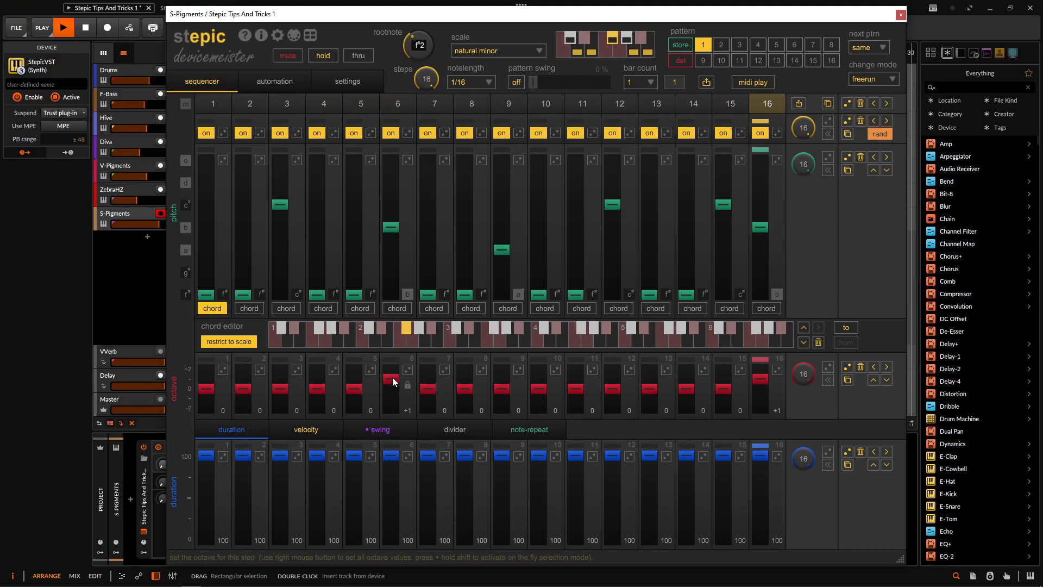
{"action": "left_click_drag", "start_coordinate": [508, 388], "coordinate": [510, 380]}
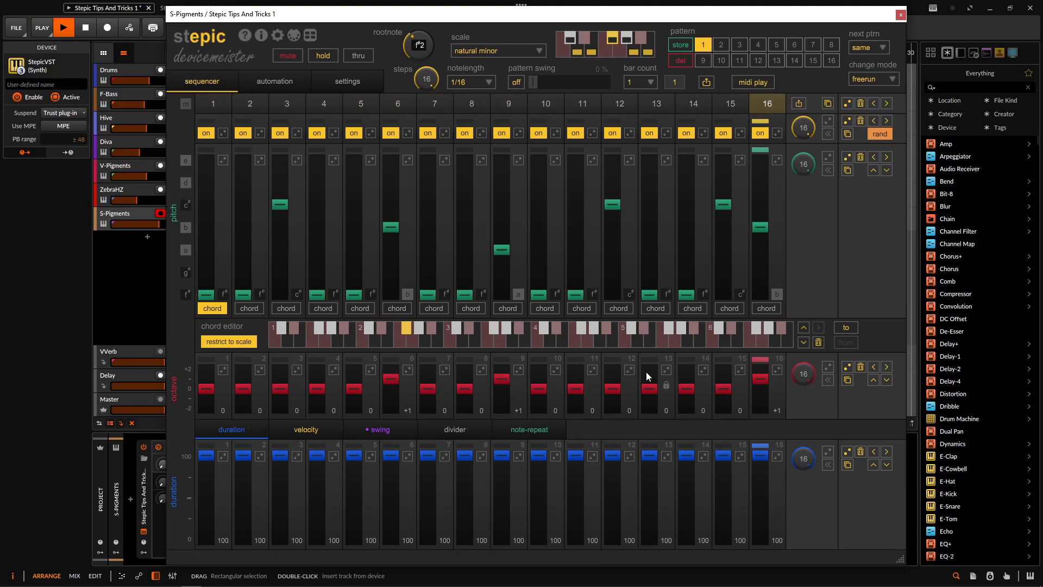
{"action": "left_click_drag", "start_coordinate": [612, 389], "coordinate": [612, 380]}
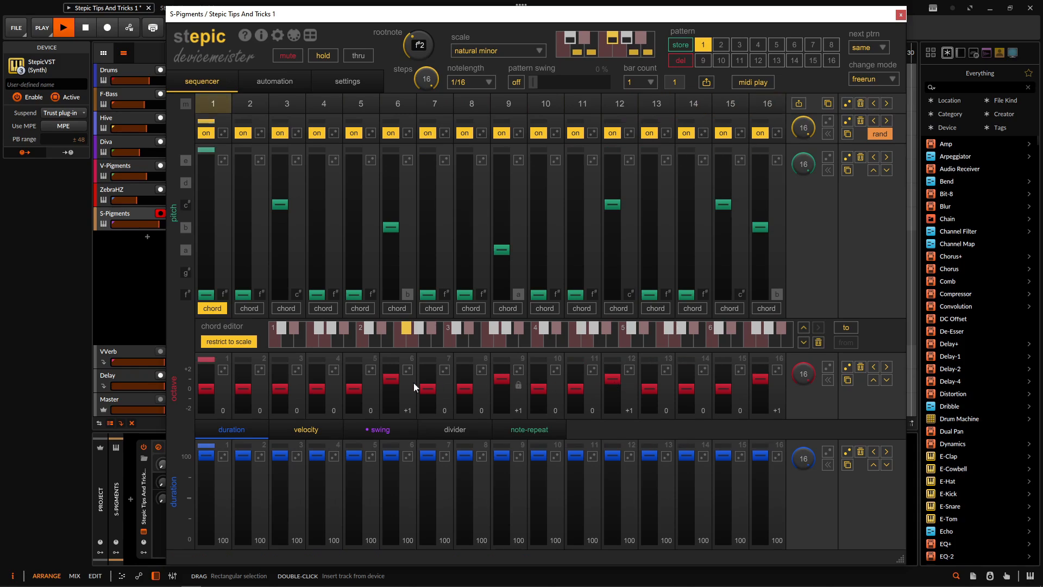
{"action": "left_click_drag", "start_coordinate": [280, 389], "coordinate": [283, 399]}
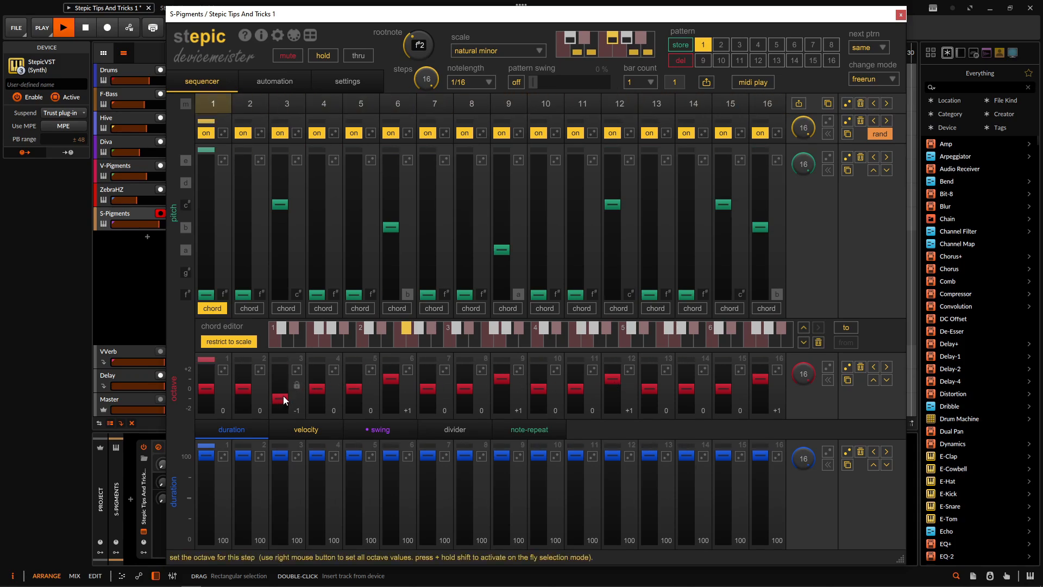
{"action": "left_click_drag", "start_coordinate": [354, 389], "coordinate": [353, 398]}
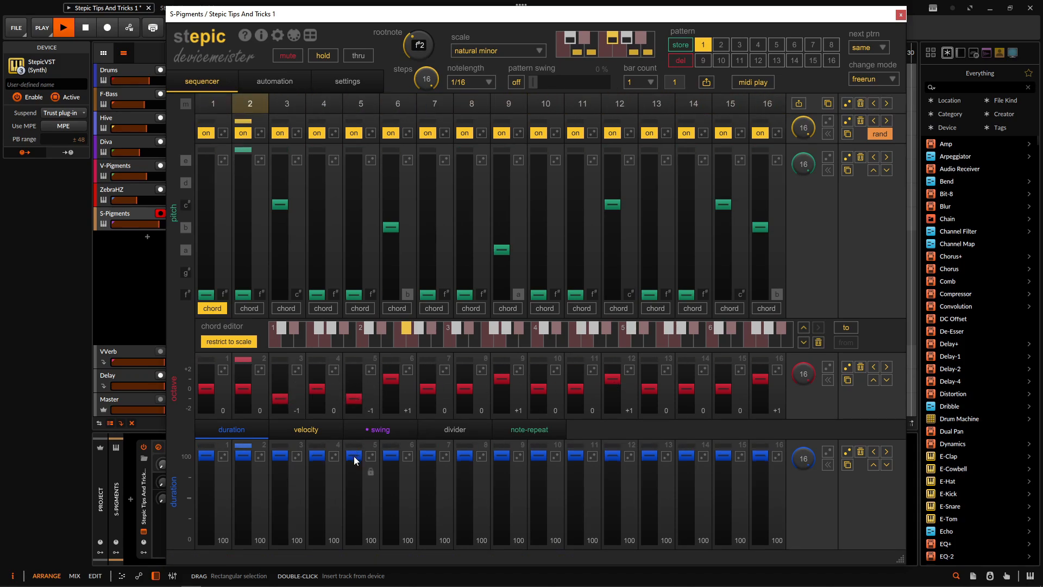
- Set the duration of all 16 steps to 79 and listen to the edited pattern before stopping playback
{"action": "right_click", "coordinate": [353, 473]}
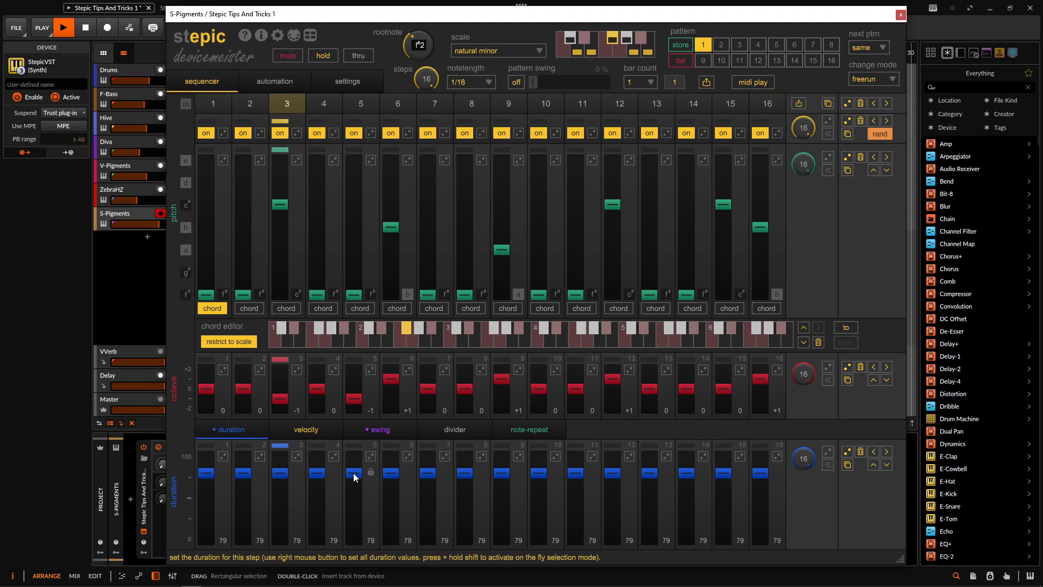
{"action": "key", "text": "space"}
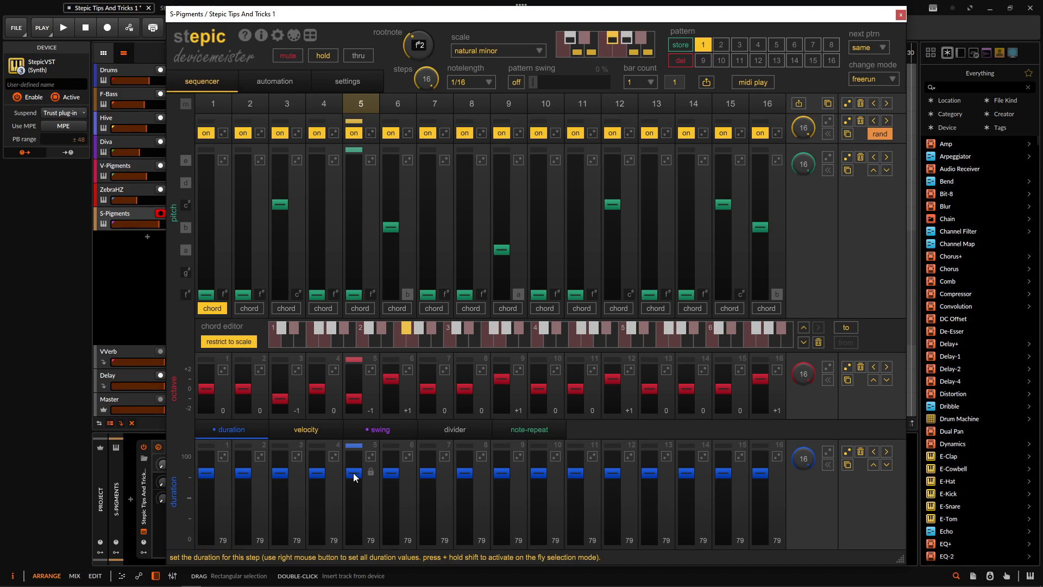
{"action": "key", "text": "space"}
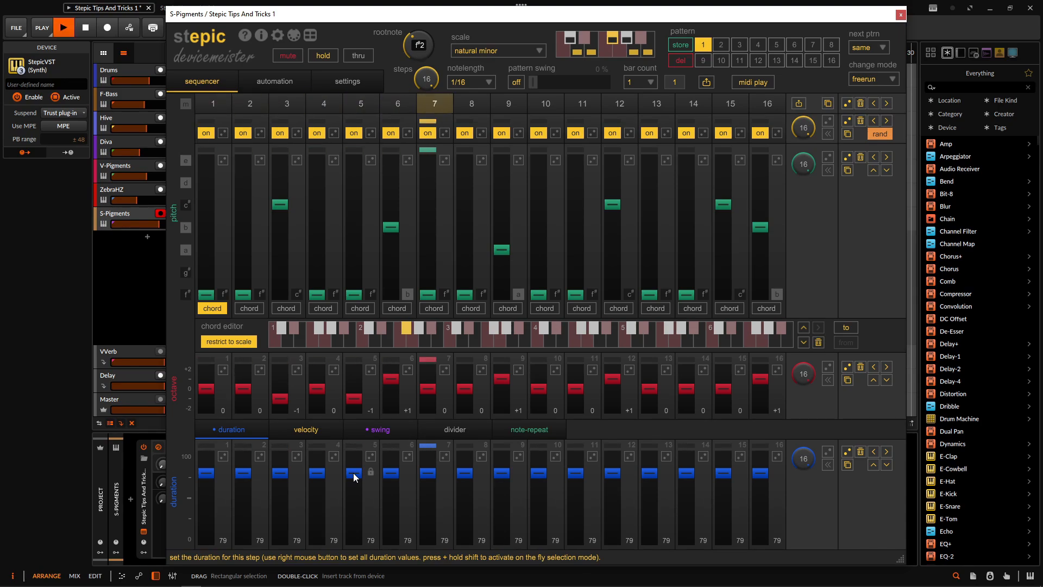
{"action": "key", "text": "space"}
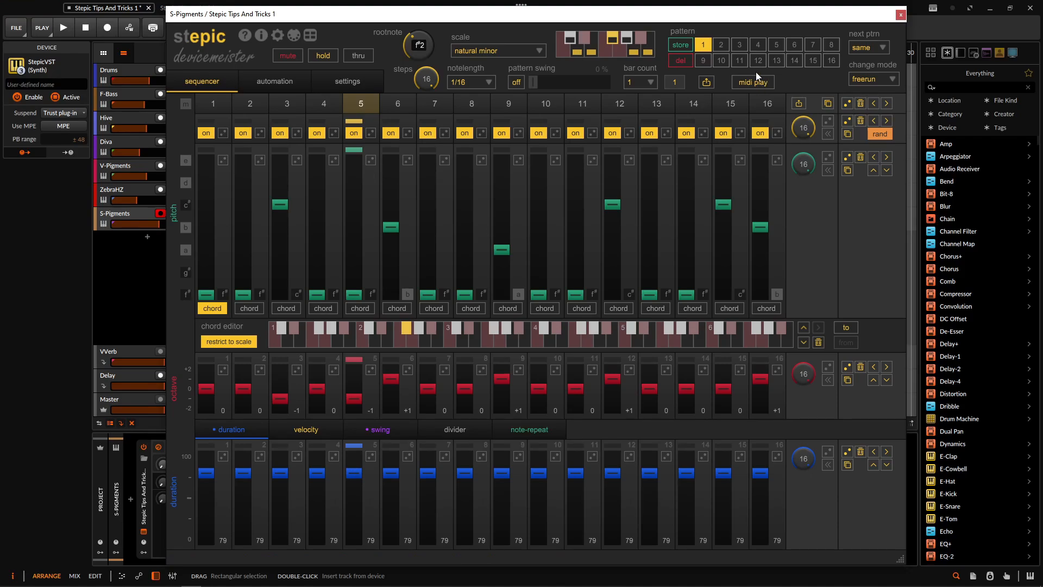
- Switch to pattern slot 2 without saving the changes and return to pattern slot 1
{"action": "left_click", "coordinate": [722, 44]}
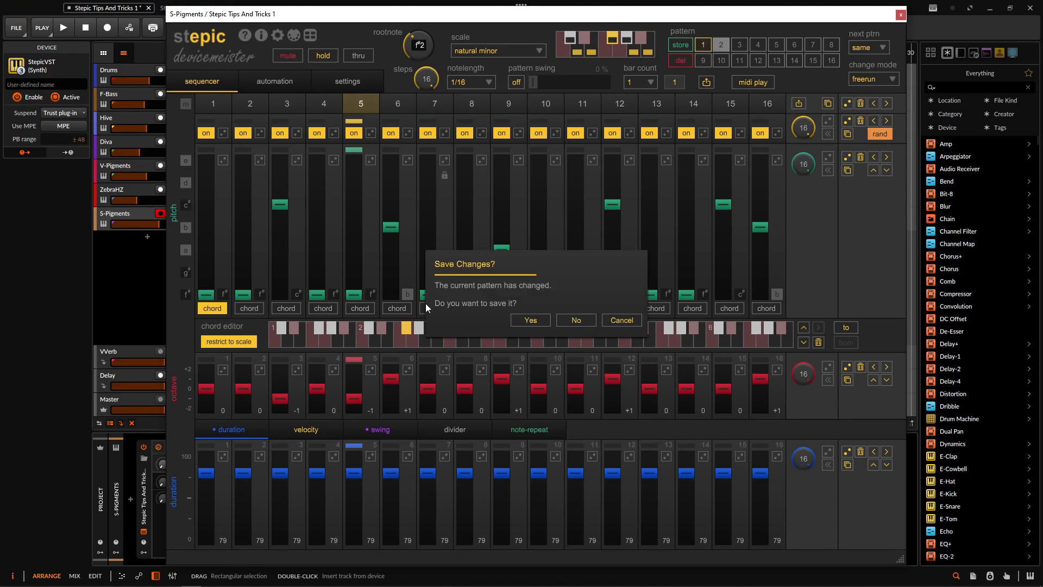
{"action": "left_click", "coordinate": [577, 320]}
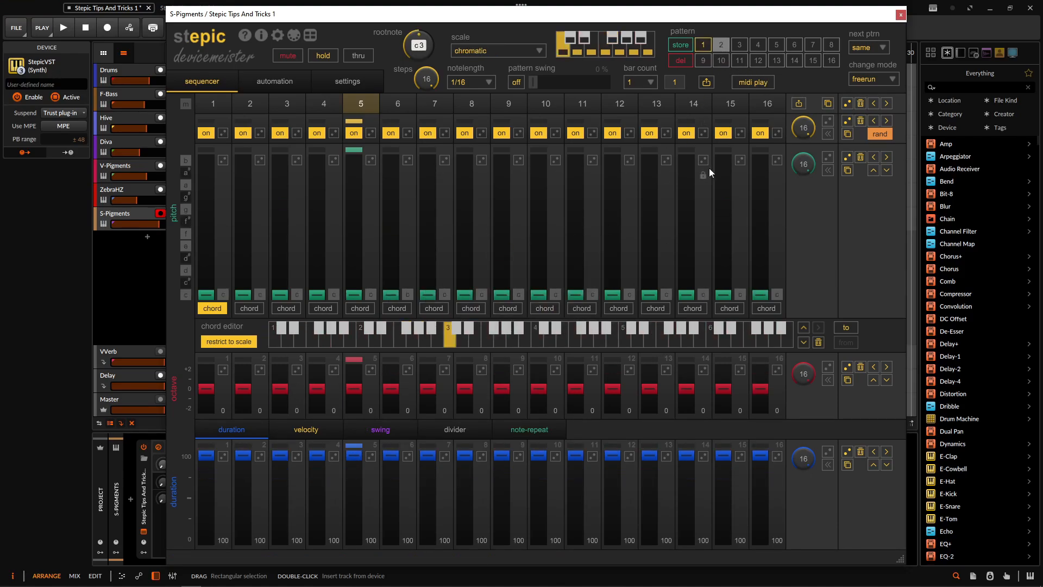
{"action": "left_click", "coordinate": [705, 46]}
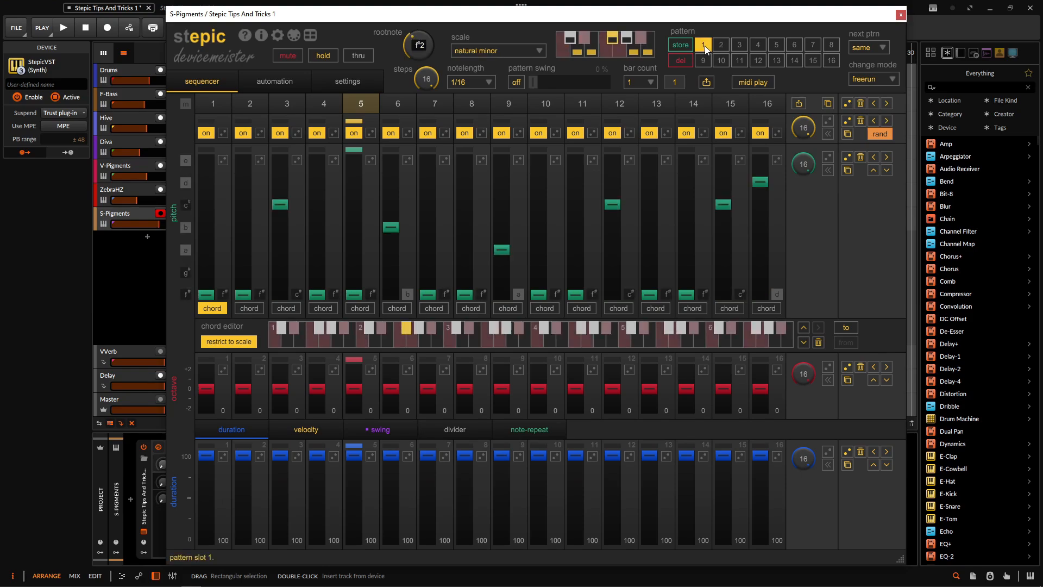
- Play back pattern 1 briefly, stop it and open Stepic's global settings
{"action": "key", "text": "space"}
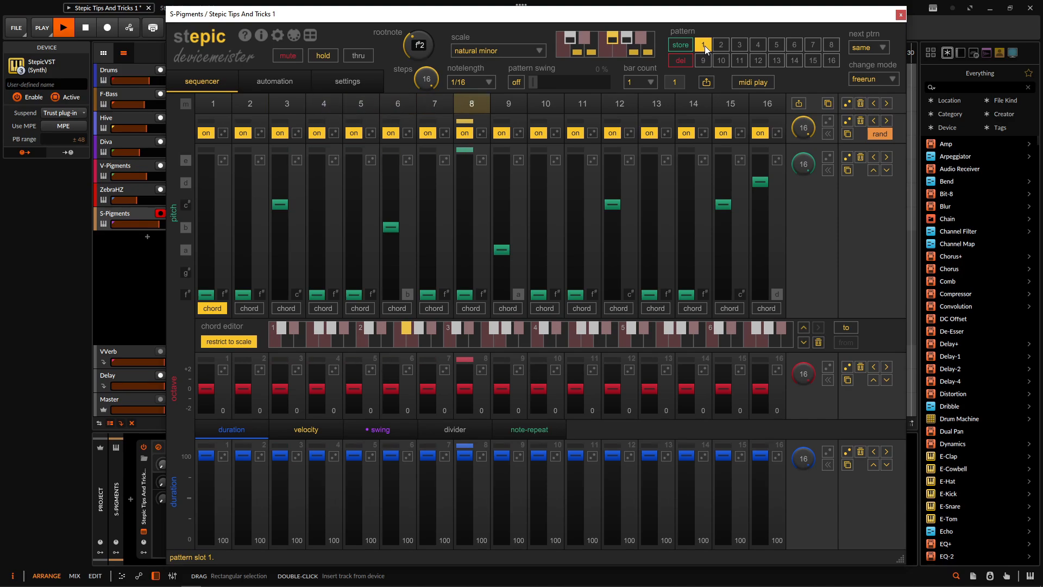
{"action": "key", "text": "space"}
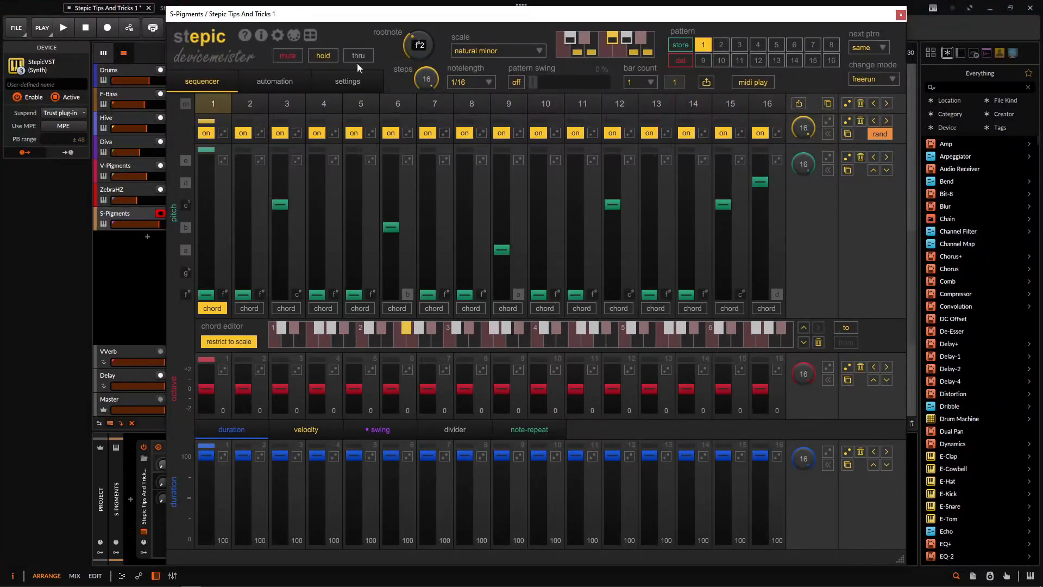
{"action": "left_click", "coordinate": [277, 36]}
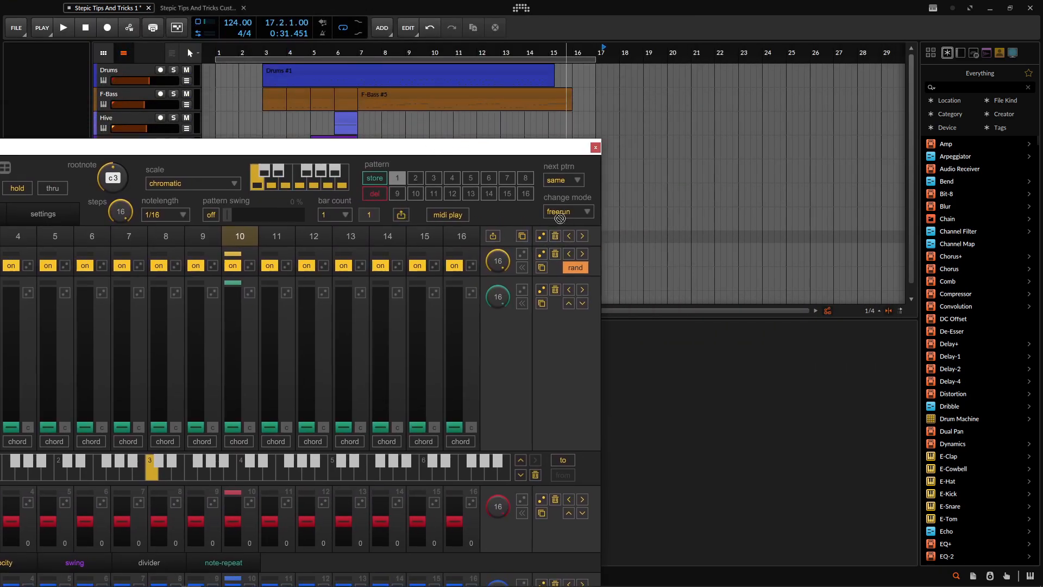
- Export the chromatic pattern as a clip onto the V-Pigments track at 18.2.1 and delete that clip
{"action": "left_click_drag", "start_coordinate": [560, 218], "coordinate": [630, 171]}
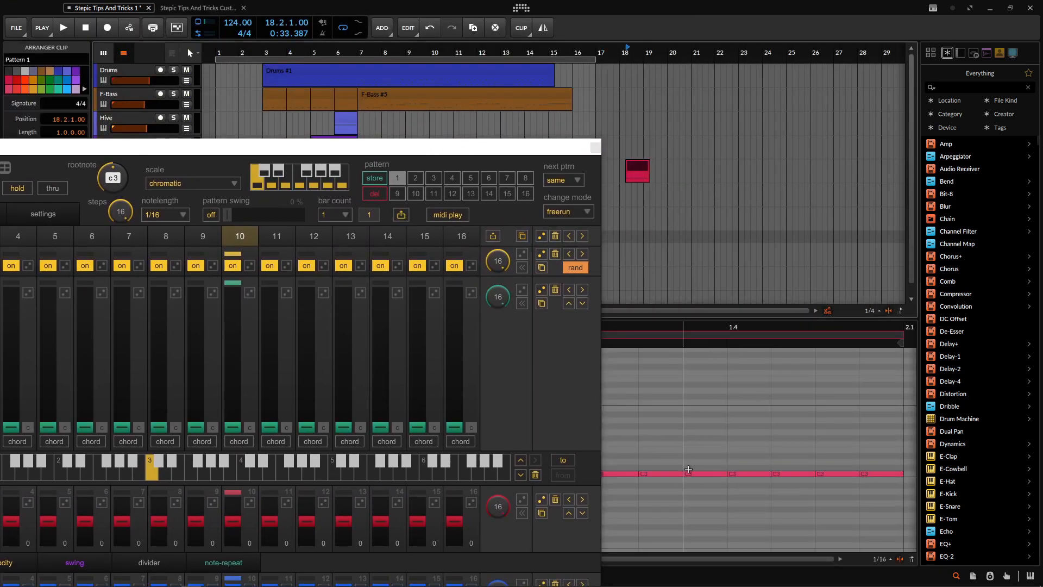
{"action": "key", "text": "Delete"}
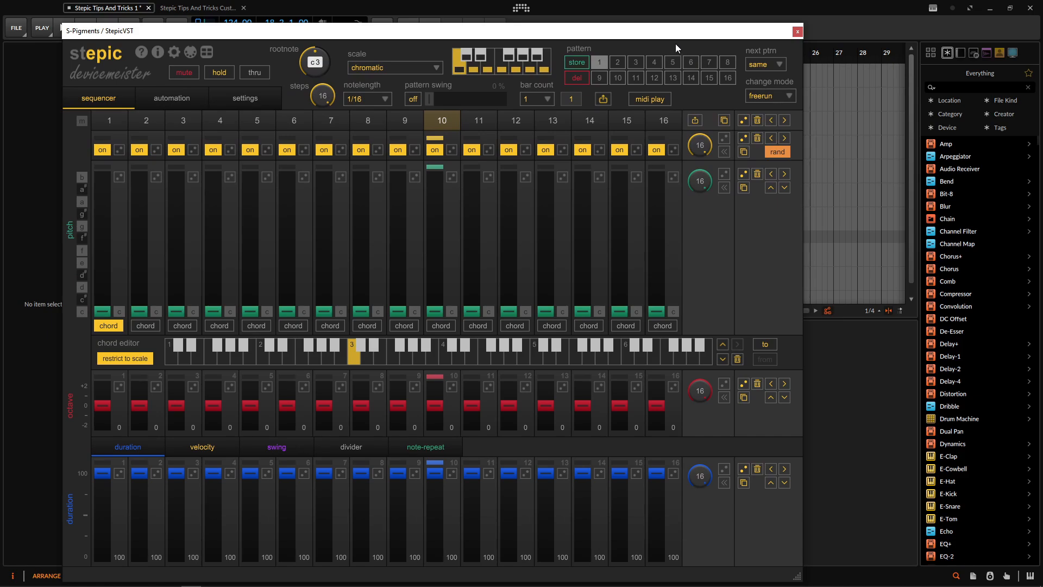
- Set the MIDI play transport mode to note on and the note-in mode to arpeggiator
{"action": "left_click", "coordinate": [650, 100]}
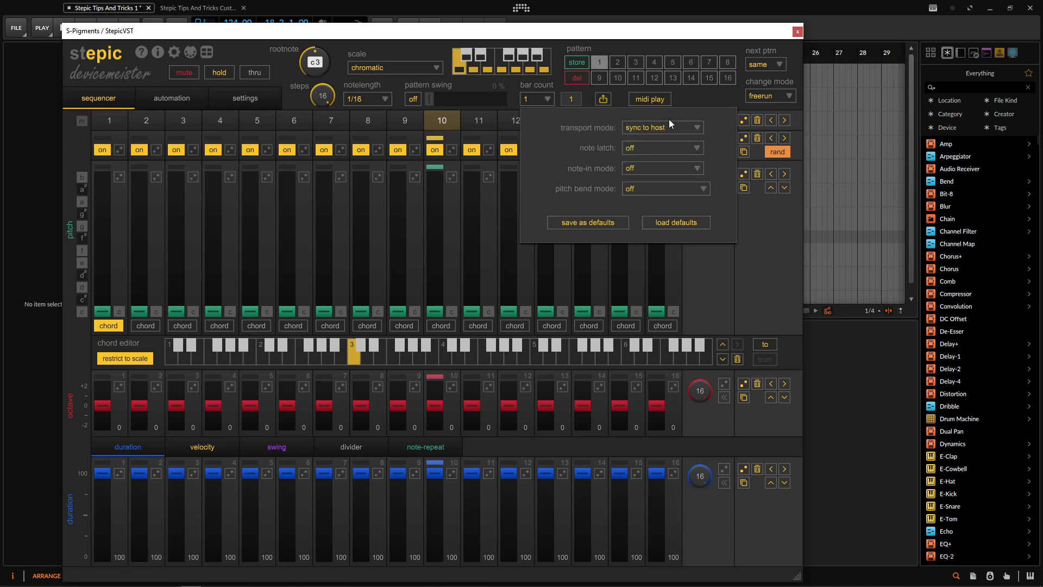
{"action": "left_click", "coordinate": [660, 128]}
{"action": "left_click", "coordinate": [663, 153]}
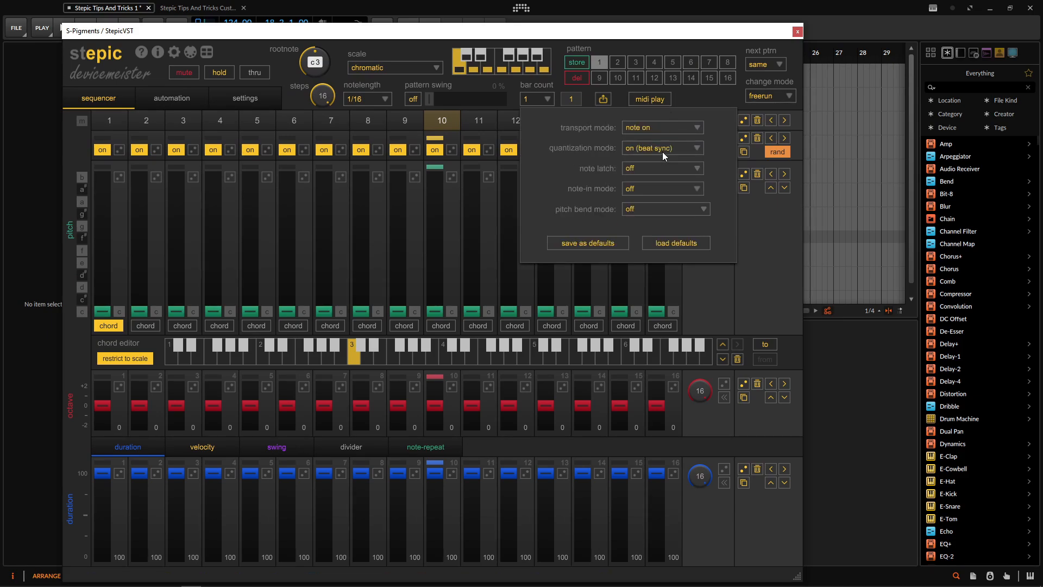
{"action": "left_click", "coordinate": [651, 191]}
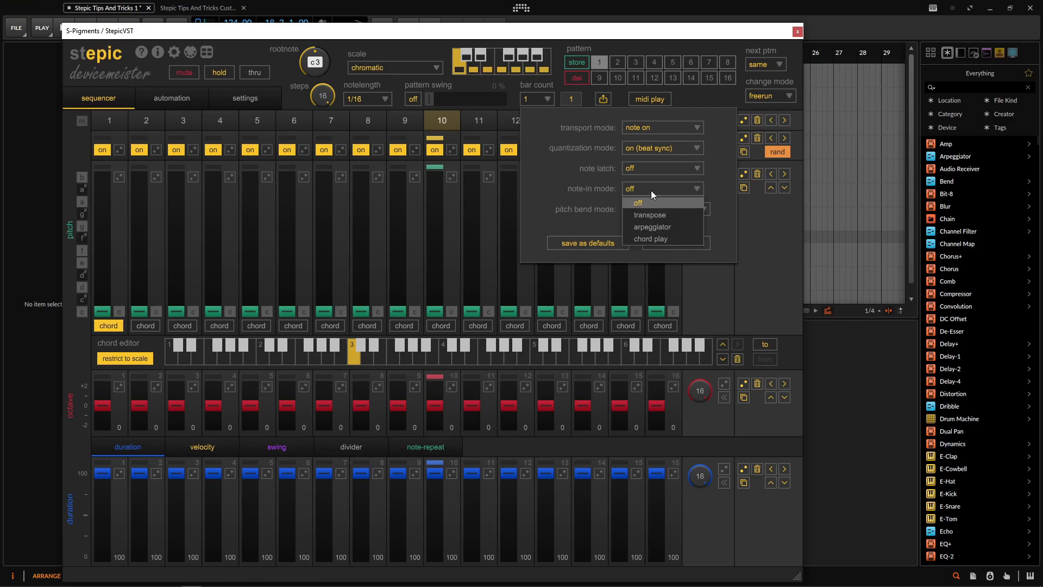
{"action": "left_click", "coordinate": [652, 227]}
{"action": "left_click", "coordinate": [766, 249]}
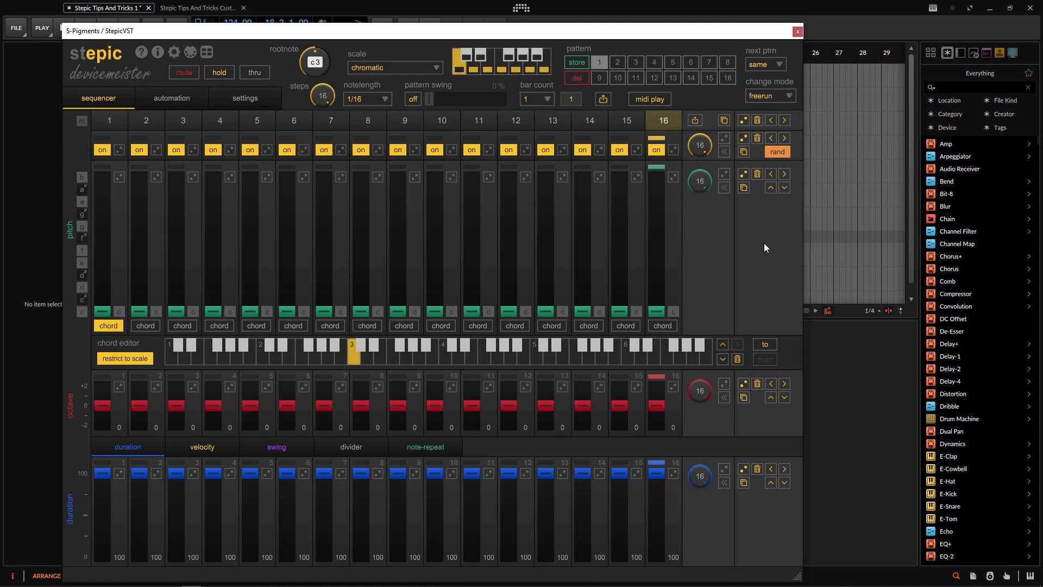
- Move the Stepic window off the arrangement and place the pattern as a clip on the S-Pigments track at bar 17
{"action": "left_click_drag", "start_coordinate": [645, 36], "coordinate": [374, 225]}
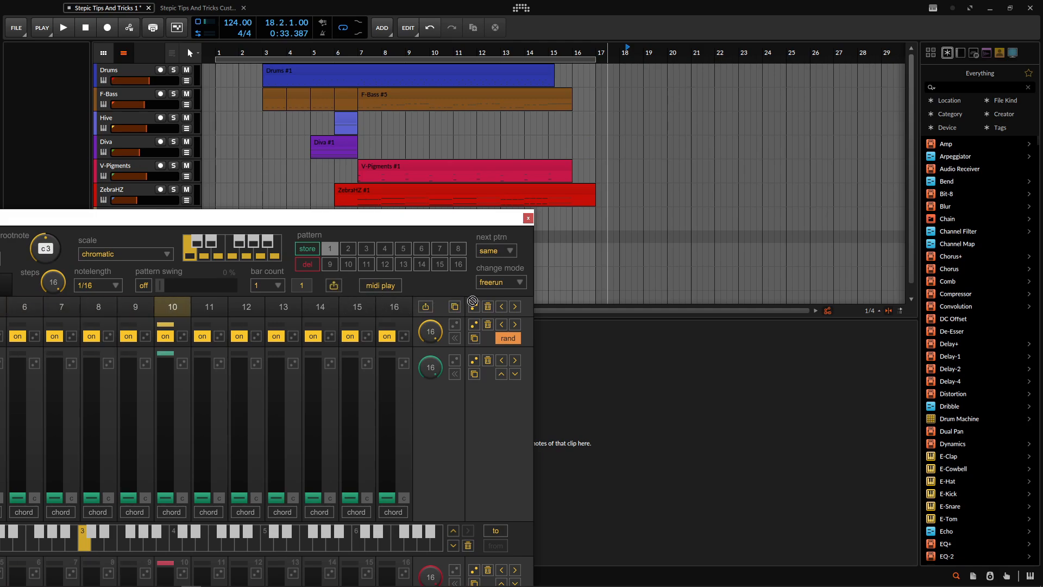
{"action": "left_click_drag", "start_coordinate": [472, 301], "coordinate": [607, 220]}
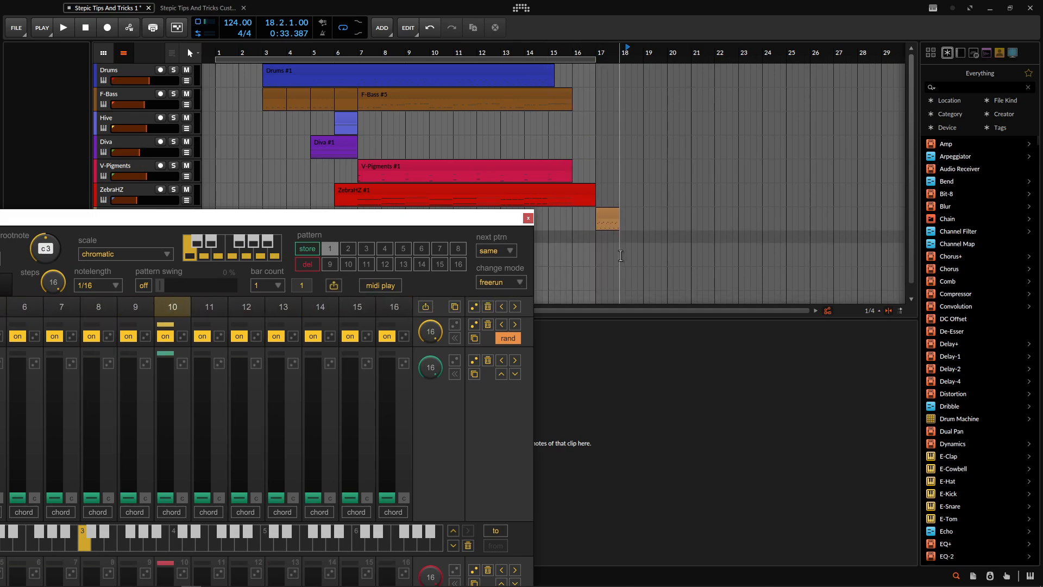
{"action": "left_click", "coordinate": [608, 218]}
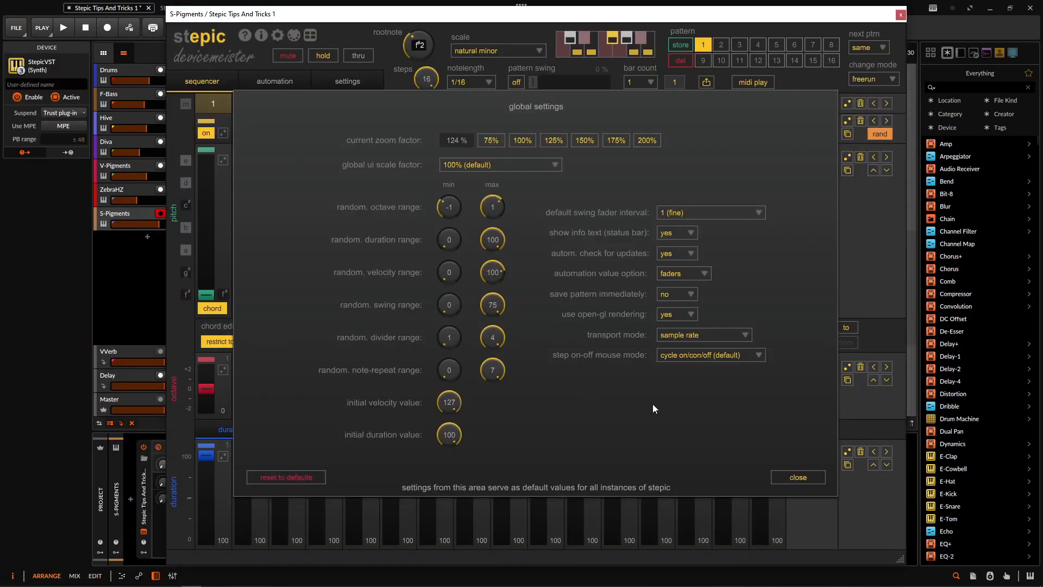
- Change the global transport mode to time code and close the global settings
{"action": "left_click", "coordinate": [664, 334]}
{"action": "left_click", "coordinate": [673, 359]}
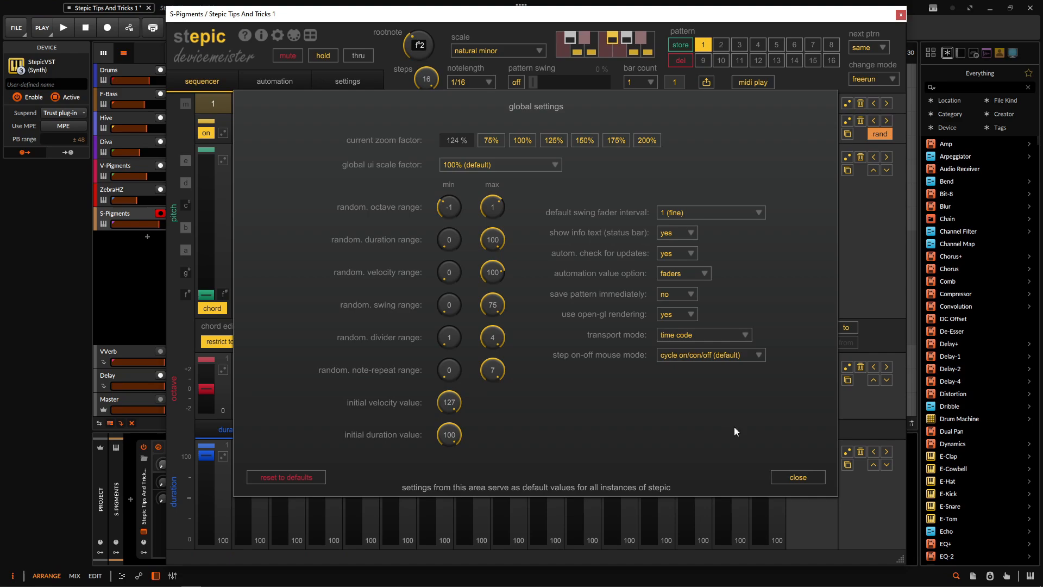
{"action": "left_click", "coordinate": [796, 476]}
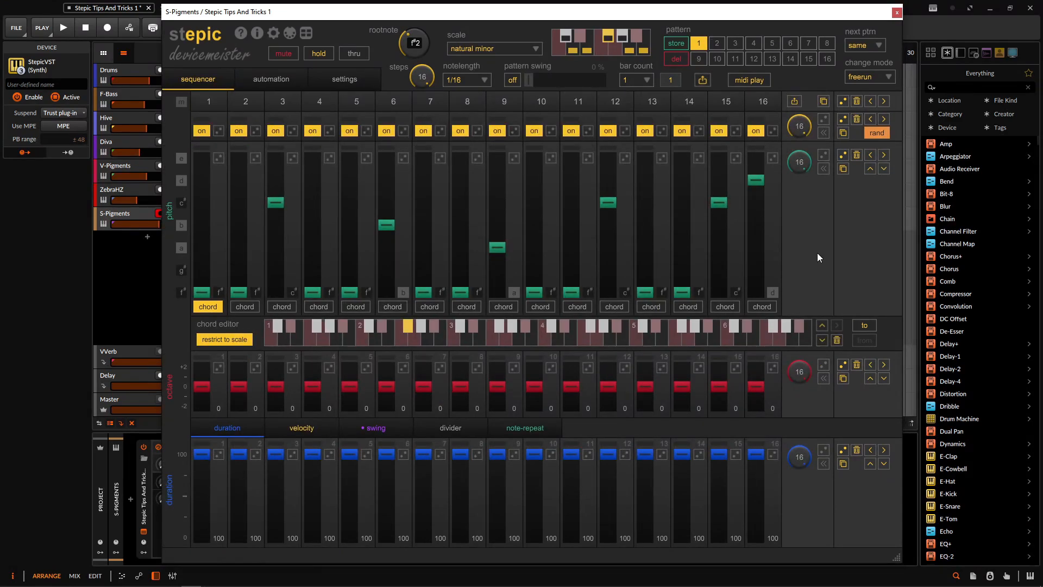
- Activate automation lane 1 and cycle through its value ramps until it rises from 0 to 127 over 16 steps
{"action": "left_click", "coordinate": [286, 82]}
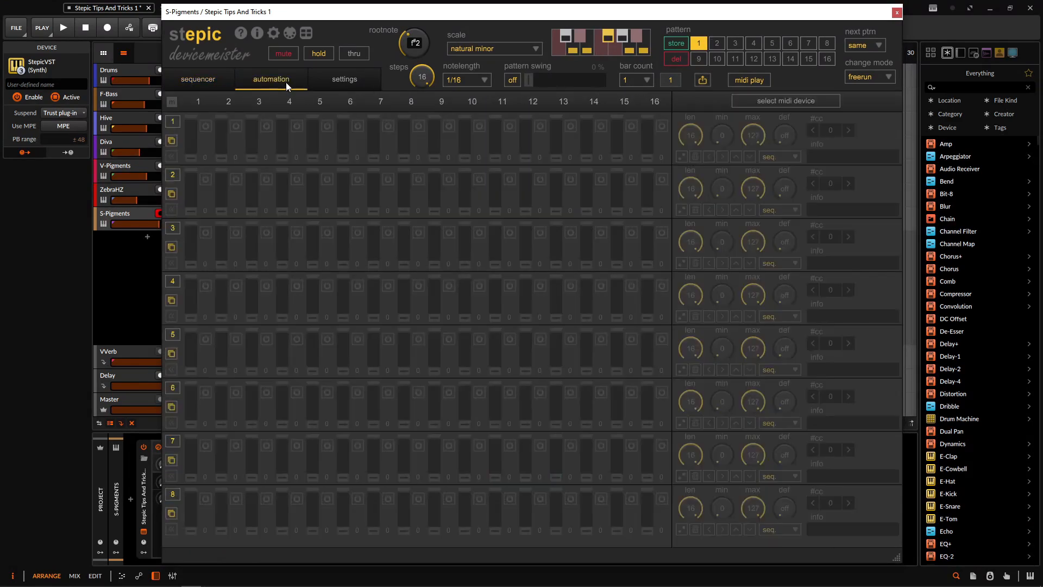
{"action": "left_click", "coordinate": [173, 119]}
{"action": "right_click", "coordinate": [679, 158]}
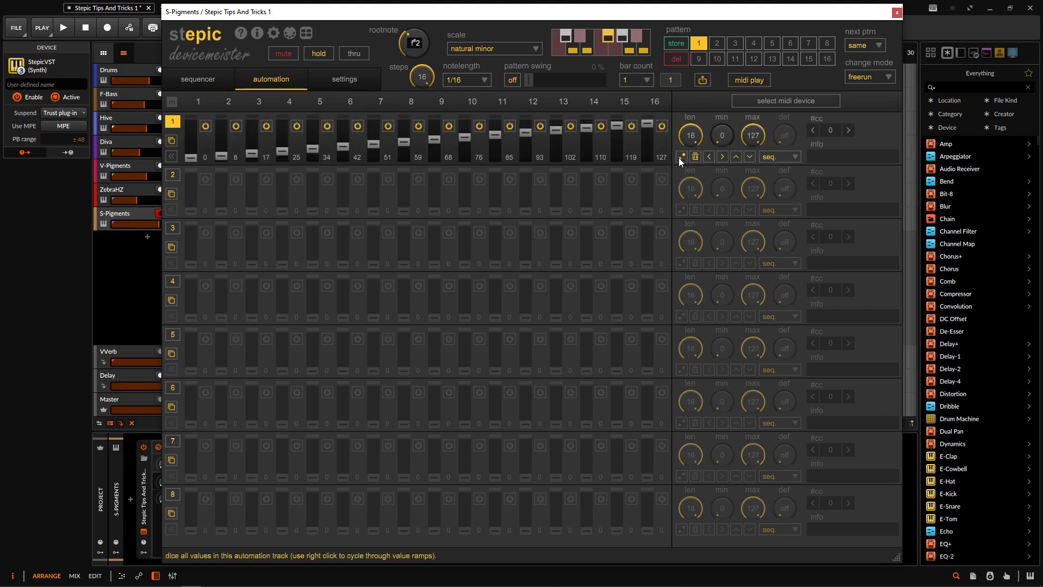
{"action": "right_click", "coordinate": [678, 157]}
{"action": "right_click", "coordinate": [679, 158]}
{"action": "right_click", "coordinate": [678, 158]}
{"action": "right_click", "coordinate": [679, 158]}
{"action": "right_click", "coordinate": [679, 158]}
{"action": "right_click", "coordinate": [679, 158]}
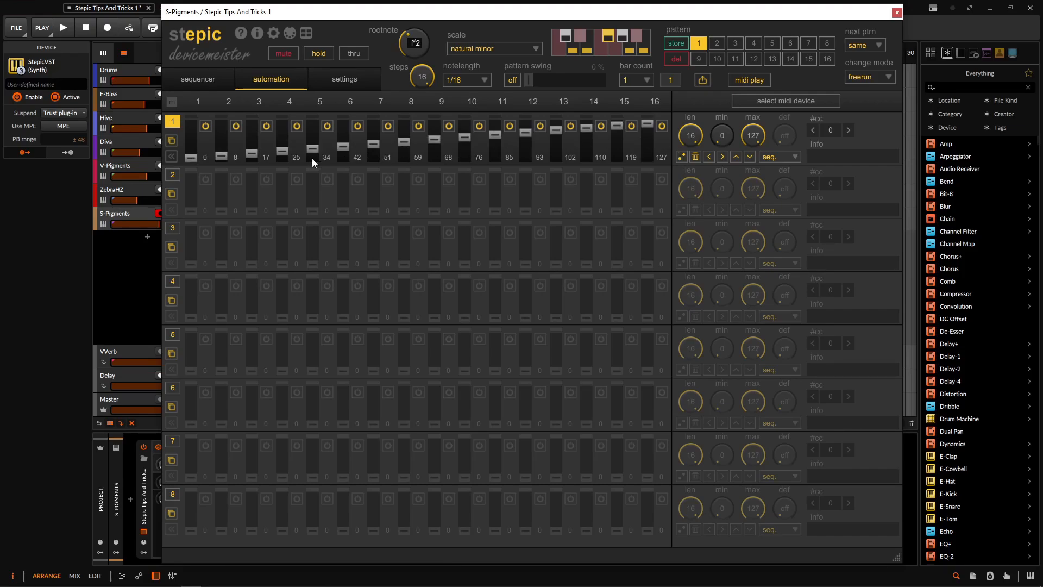
- Reset the values of automation lane 1, shorten it to 8 steps and cycle to a ramp falling from 127 to 0
{"action": "left_click", "coordinate": [696, 157]}
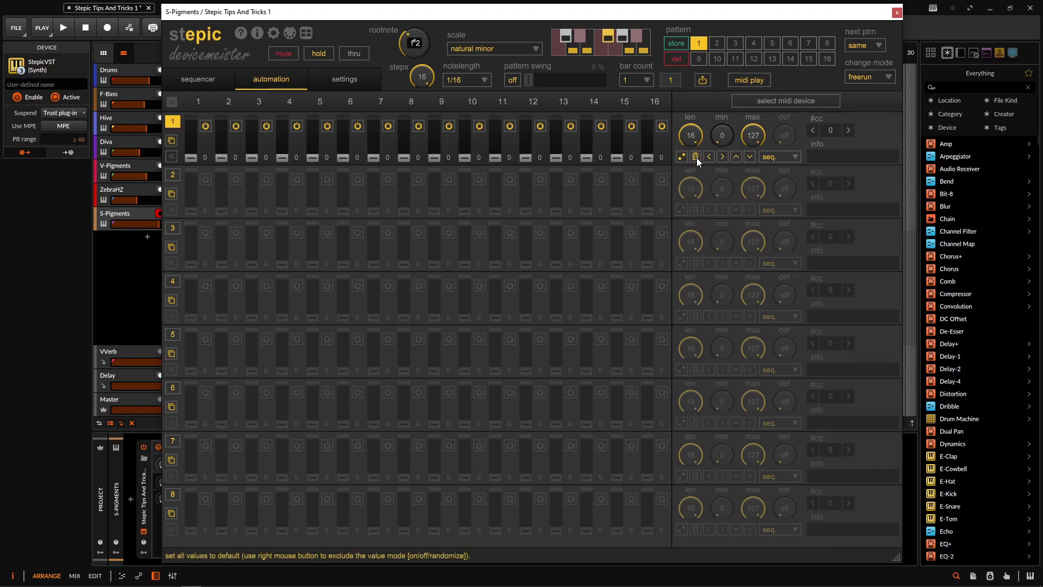
{"action": "left_click_drag", "start_coordinate": [690, 135], "coordinate": [695, 203]}
{"action": "right_click", "coordinate": [684, 158]}
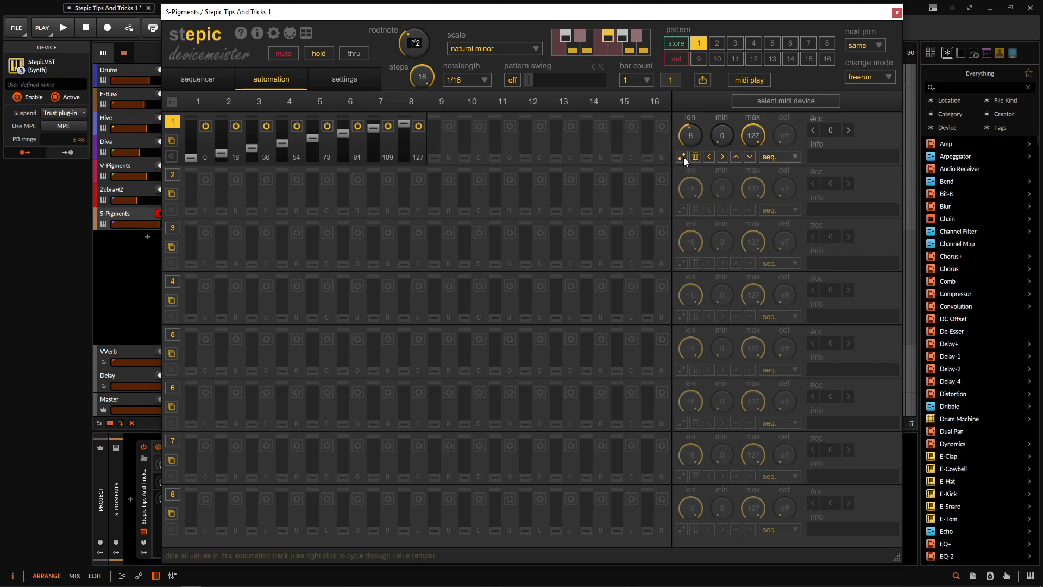
{"action": "right_click", "coordinate": [683, 158]}
{"action": "right_click", "coordinate": [683, 158]}
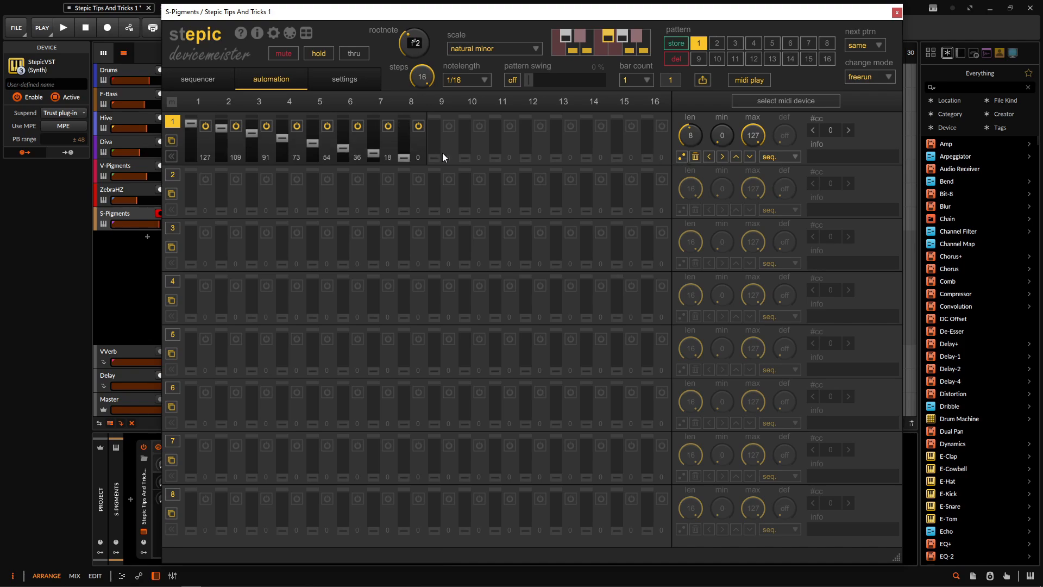
- Set automation lane 1 to 11 steps, cycle to a ramp rising from 0 to 127 and reset the lane length
{"action": "left_click_drag", "start_coordinate": [699, 130], "coordinate": [695, 108]}
{"action": "right_click", "coordinate": [680, 158]}
{"action": "right_click", "coordinate": [680, 157]}
{"action": "right_click", "coordinate": [680, 158]}
{"action": "right_click", "coordinate": [680, 158]}
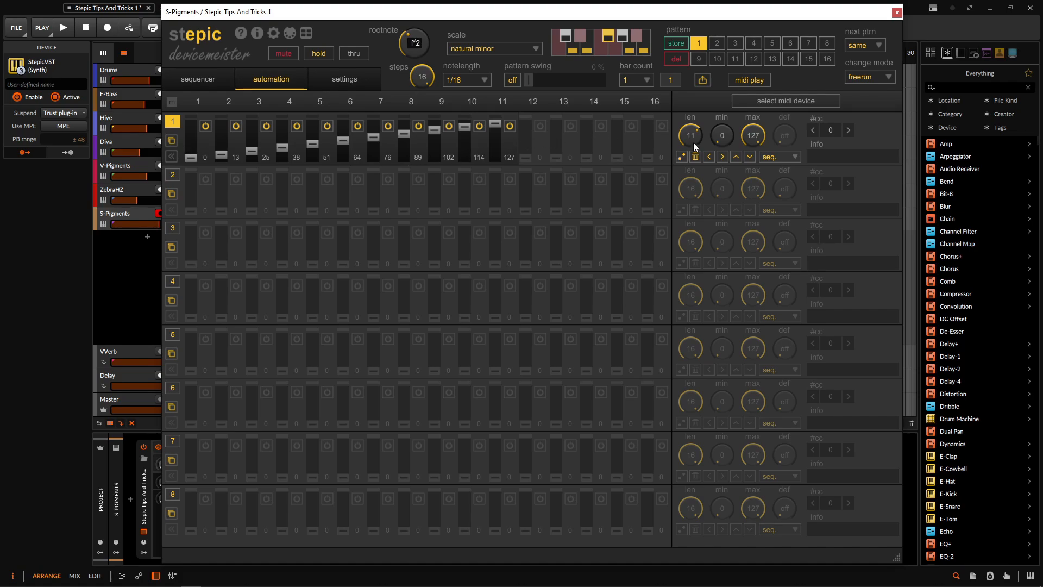
{"action": "double_click", "coordinate": [692, 141]}
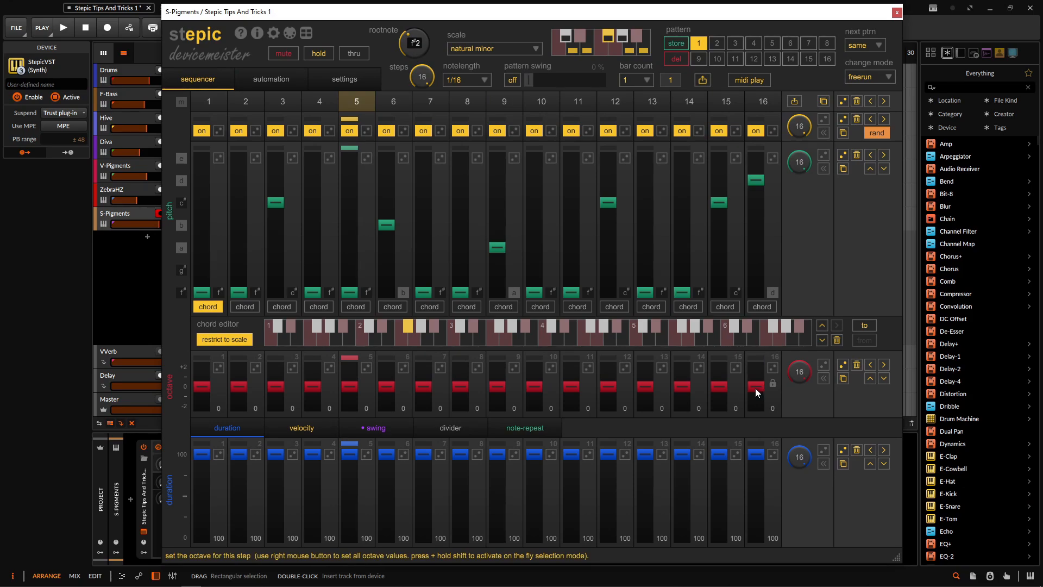
- Set the octave of all 16 steps to -2 at once, reset them all to 0, and play the pattern briefly
{"action": "left_click_drag", "start_coordinate": [755, 388], "coordinate": [745, 351]}
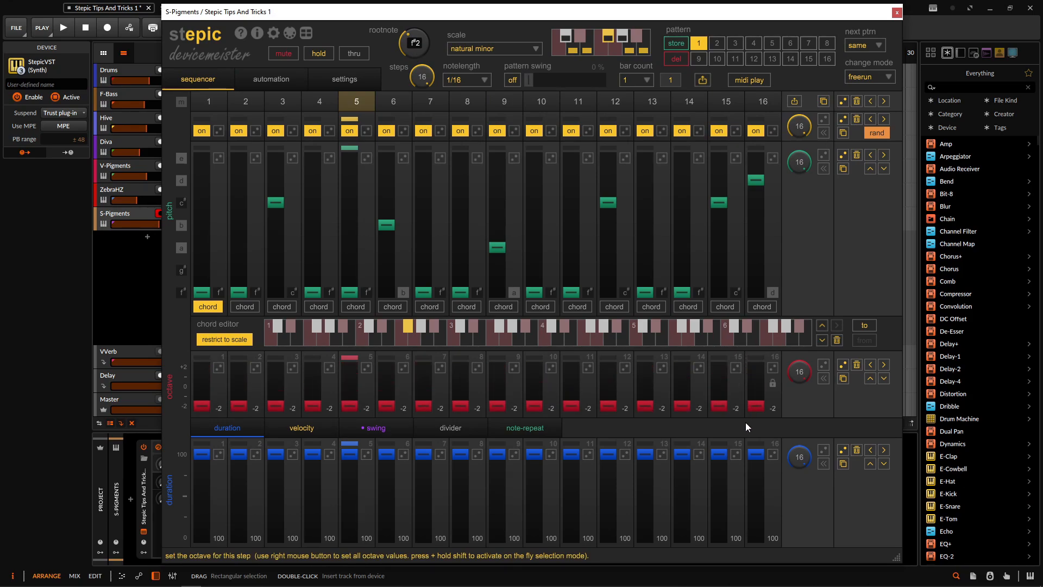
{"action": "mouse_move", "coordinate": [724, 367]}
{"action": "left_mouse_down"}
{"action": "mouse_move", "coordinate": [735, 367]}
{"action": "mouse_move", "coordinate": [747, 399]}
{"action": "mouse_move", "coordinate": [757, 390]}
{"action": "left_mouse_up"}
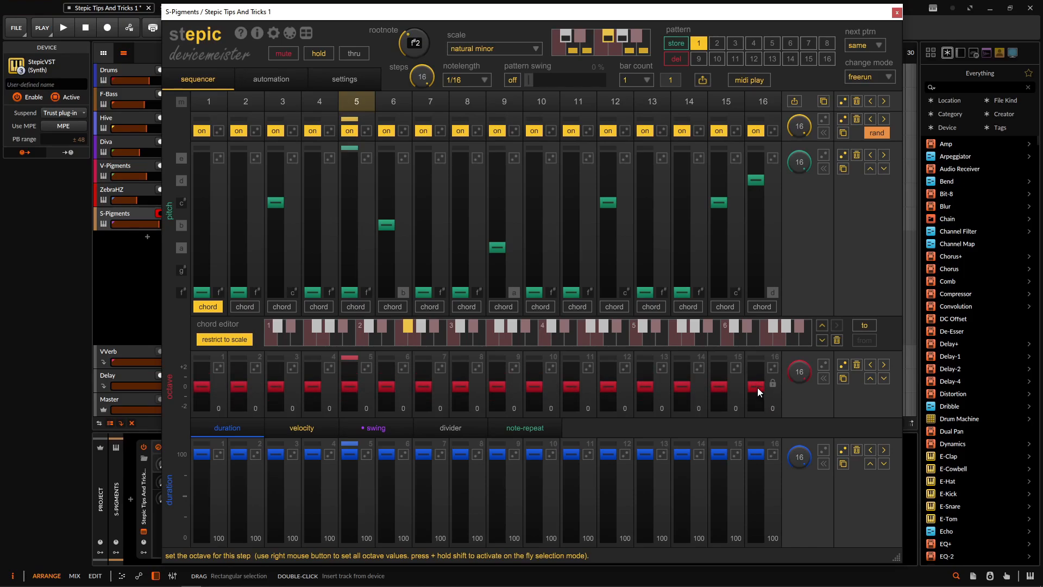
{"action": "key", "text": "space"}
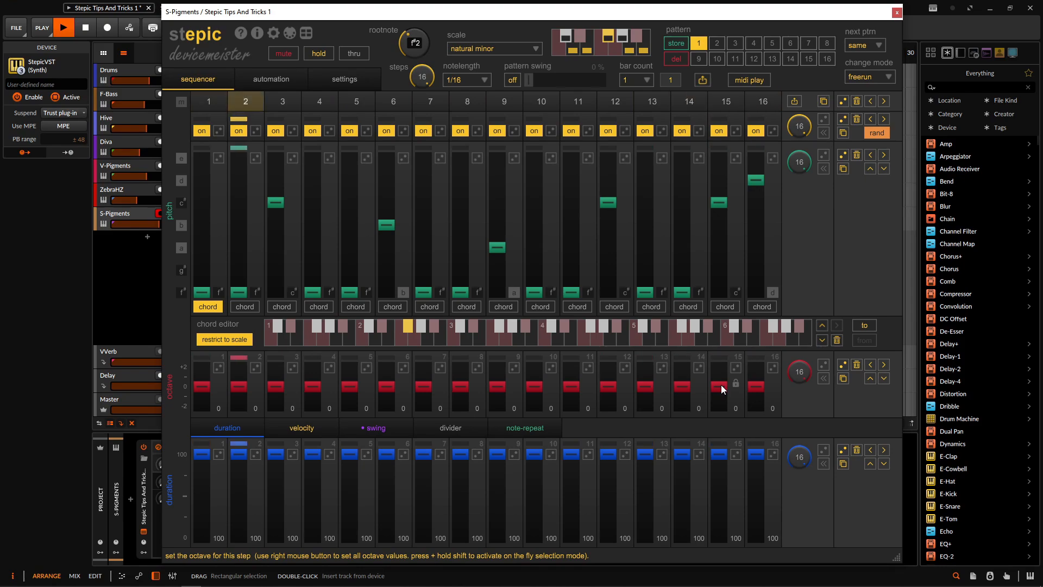
{"action": "key", "text": "space"}
- Raise the octave of all steps to +2, play the pattern briefly, and switch every step to +1 and back to +2
{"action": "right_click", "coordinate": [755, 379]}
{"action": "right_click", "coordinate": [753, 369]}
{"action": "key", "text": "space"}
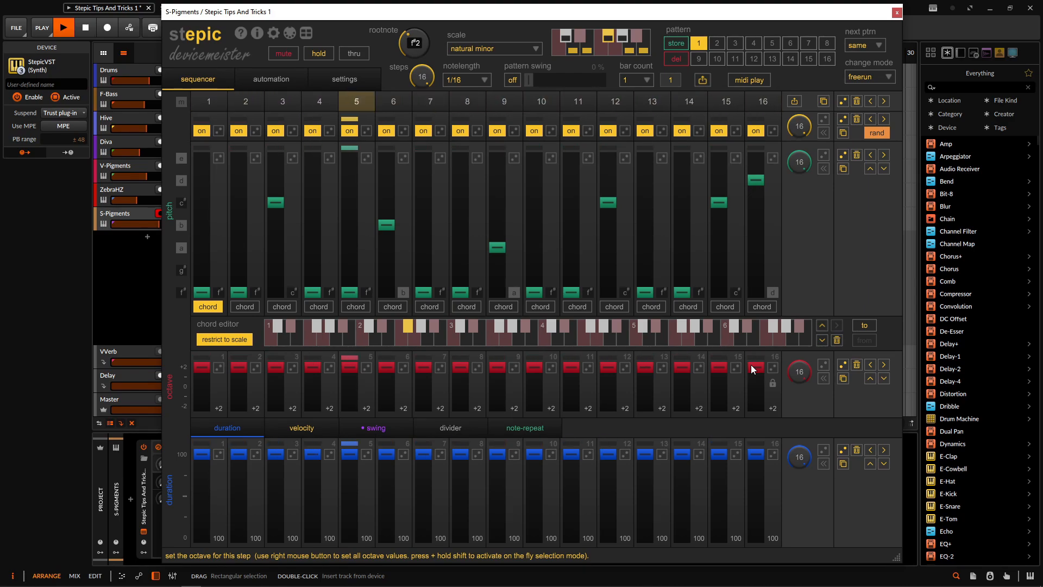
{"action": "key", "text": "space"}
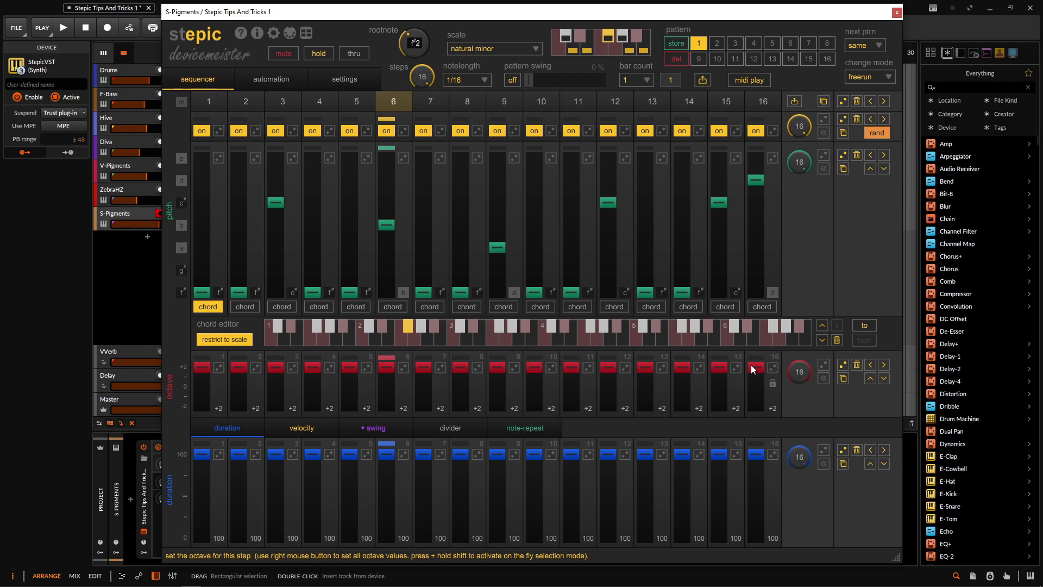
{"action": "right_click", "coordinate": [755, 379]}
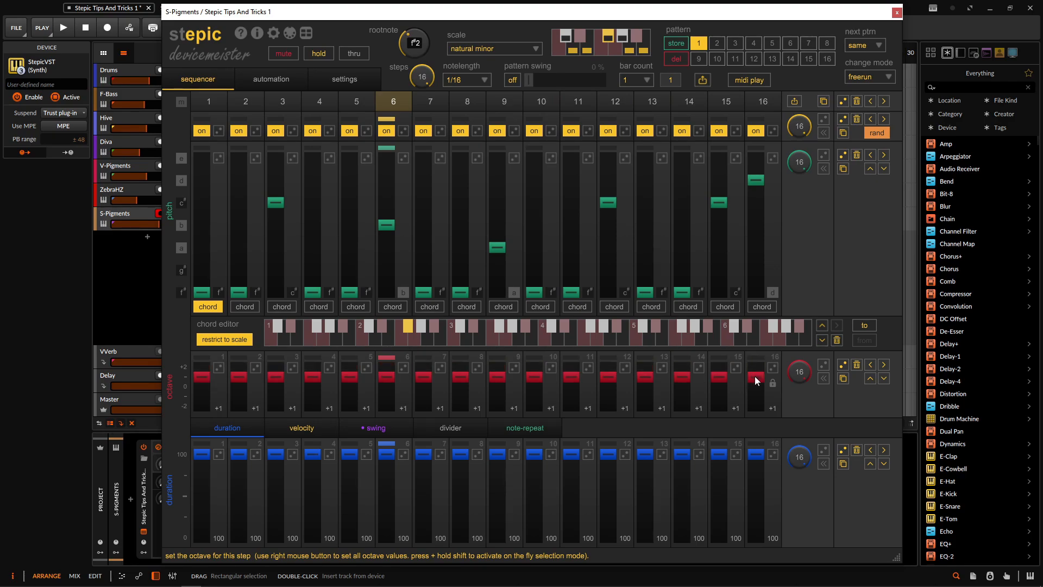
{"action": "right_click", "coordinate": [755, 379]}
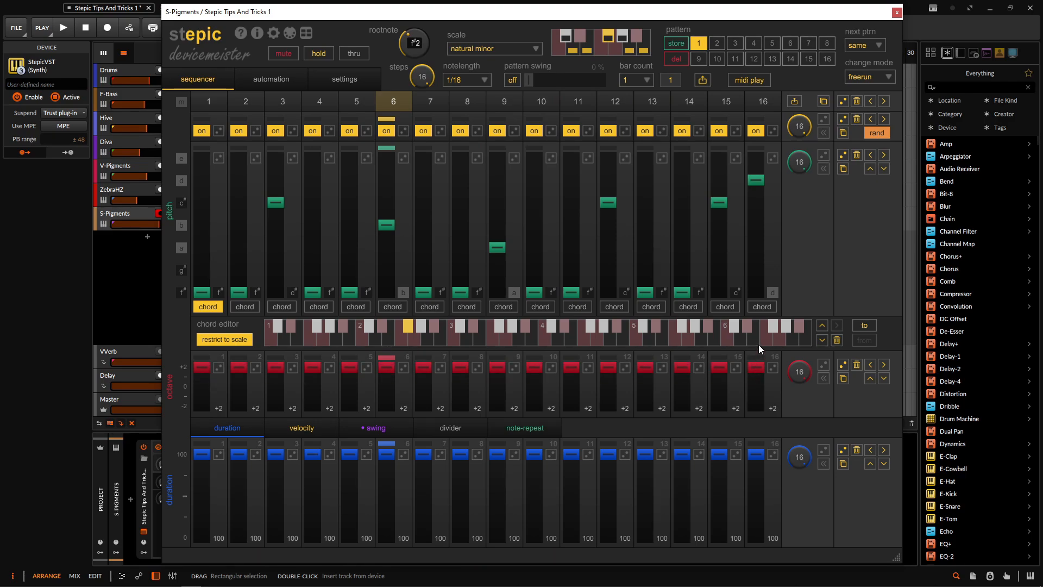
- Show the pattern settings, start playback and set the pattern octave offset to +1
{"action": "left_click", "coordinate": [351, 81]}
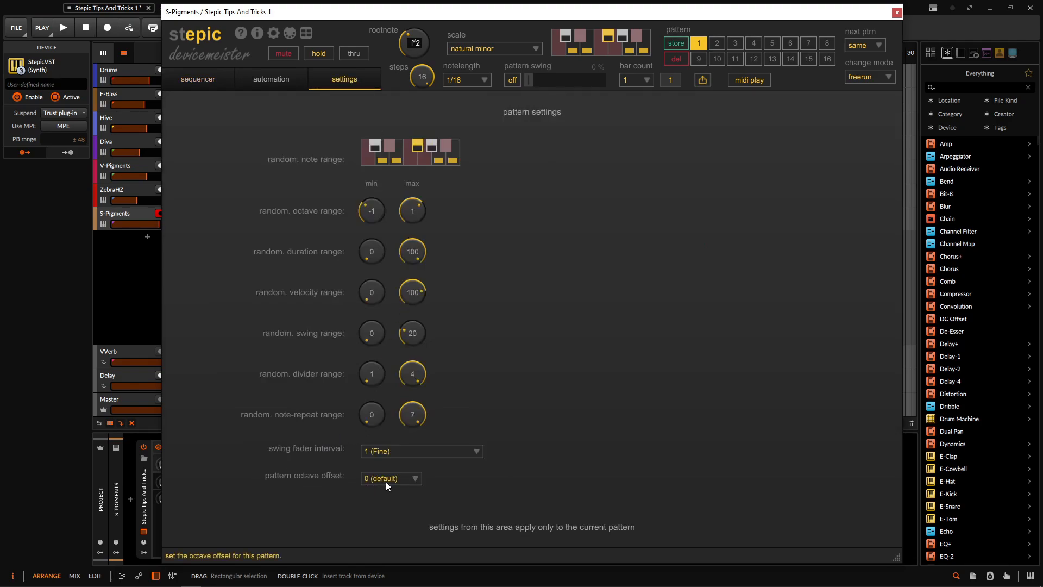
{"action": "left_click", "coordinate": [413, 481]}
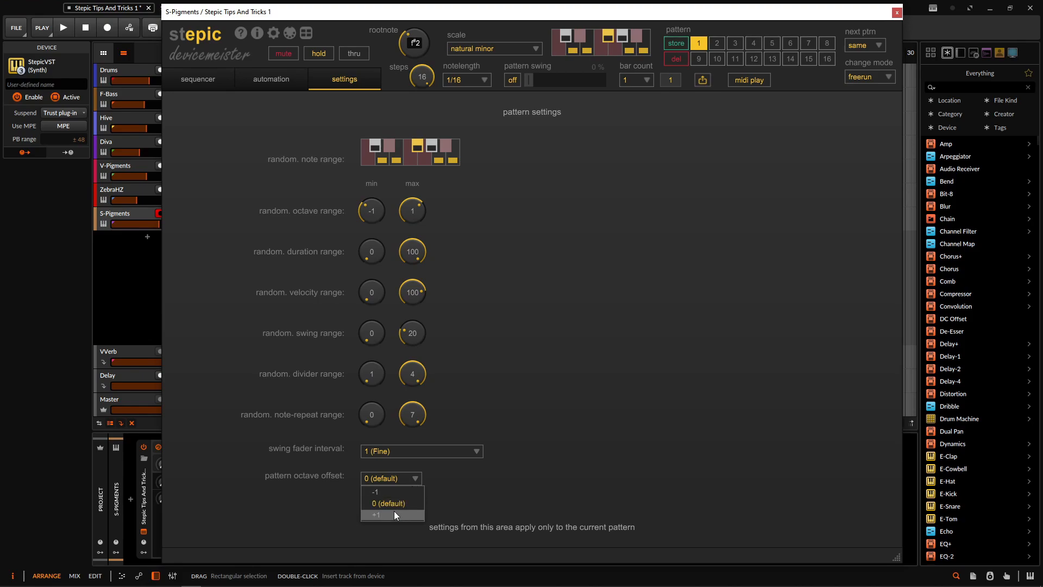
{"action": "left_click", "coordinate": [494, 480]}
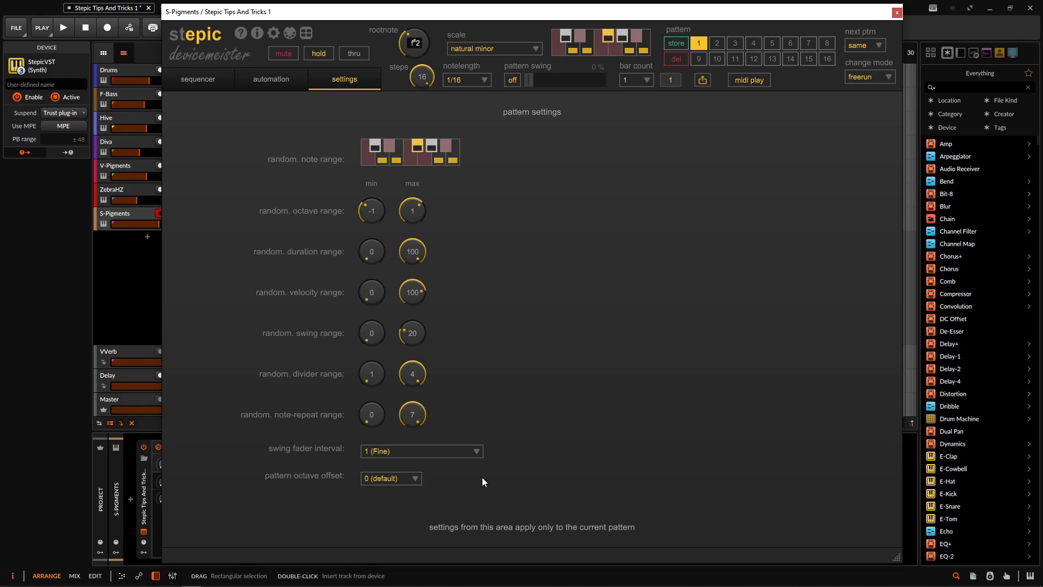
{"action": "key", "text": "space"}
{"action": "left_click", "coordinate": [415, 480]}
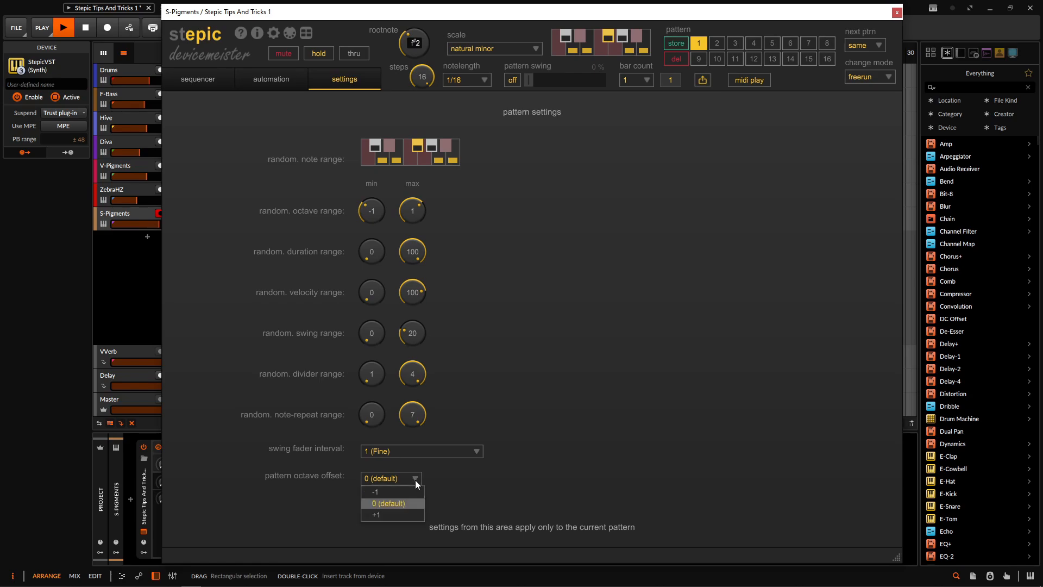
{"action": "left_click", "coordinate": [386, 514]}
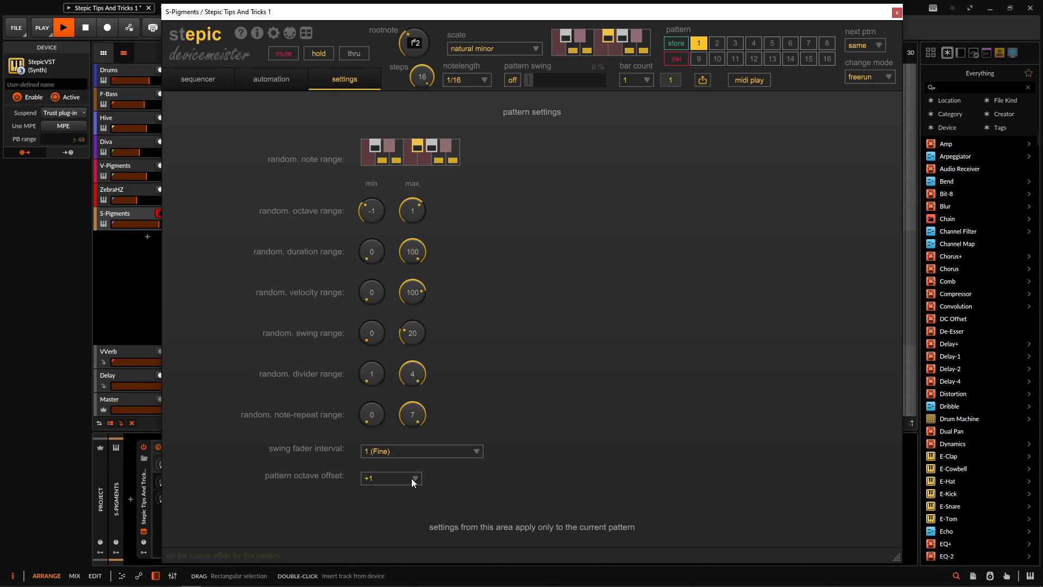
- Switch the pattern octave offset between 0 (default) and +1 during playback, leave it at 0 and stop playback
{"action": "left_click", "coordinate": [411, 478]}
{"action": "left_click", "coordinate": [398, 503]}
{"action": "left_click", "coordinate": [395, 478]}
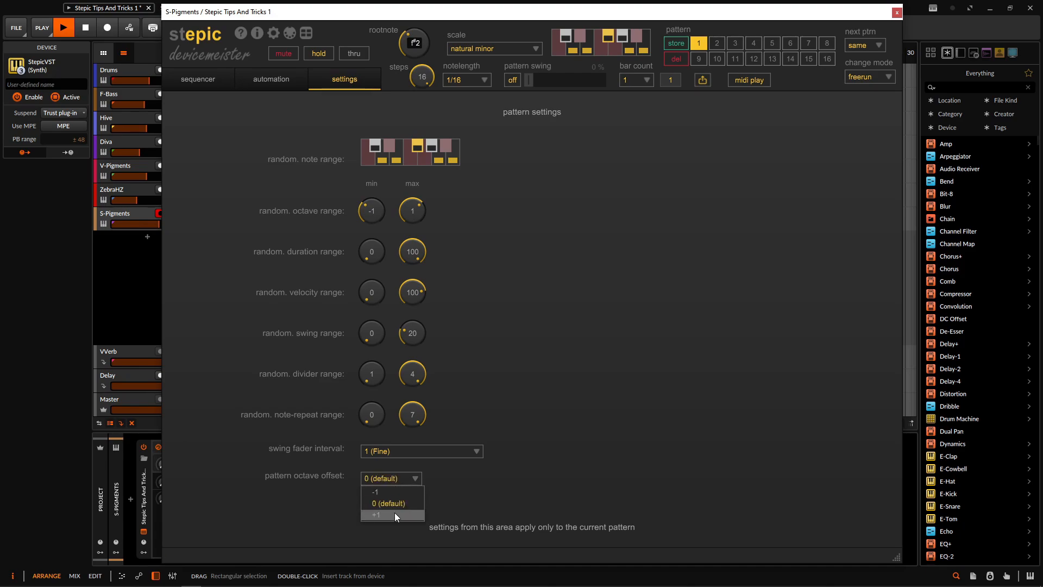
{"action": "left_click", "coordinate": [395, 513]}
{"action": "left_click", "coordinate": [400, 478]}
{"action": "left_click", "coordinate": [394, 504]}
{"action": "key", "text": "space"}
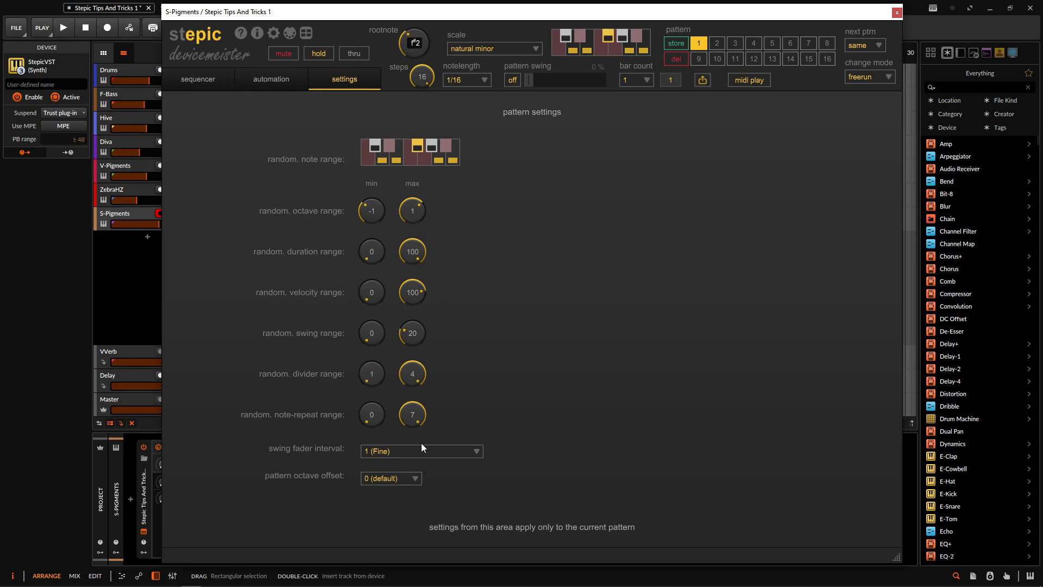
- Check the octave values in the sequencer and set the pattern octave offset to -1 in the pattern settings
{"action": "left_click", "coordinate": [207, 79]}
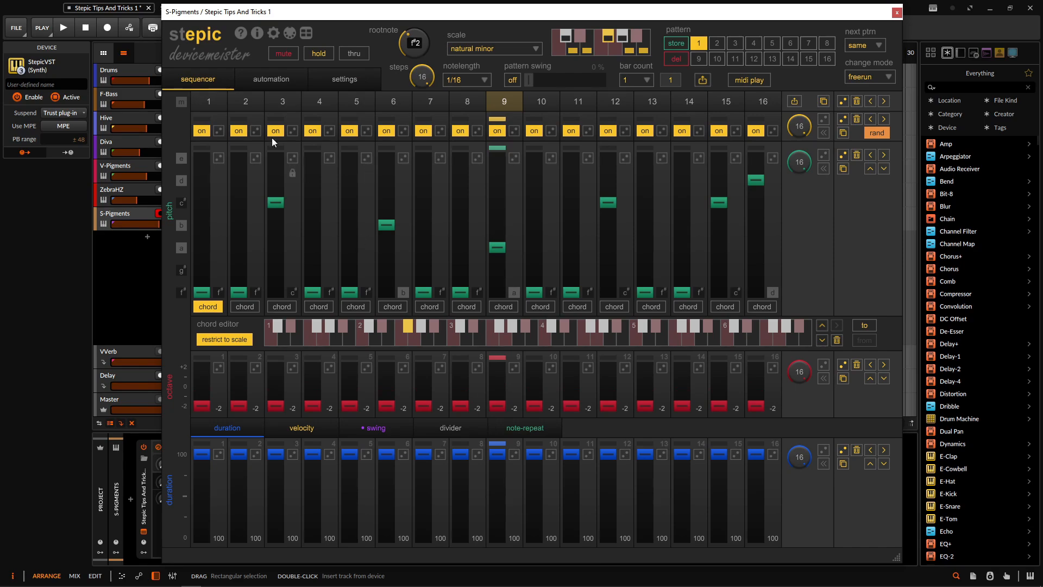
{"action": "left_click", "coordinate": [331, 77]}
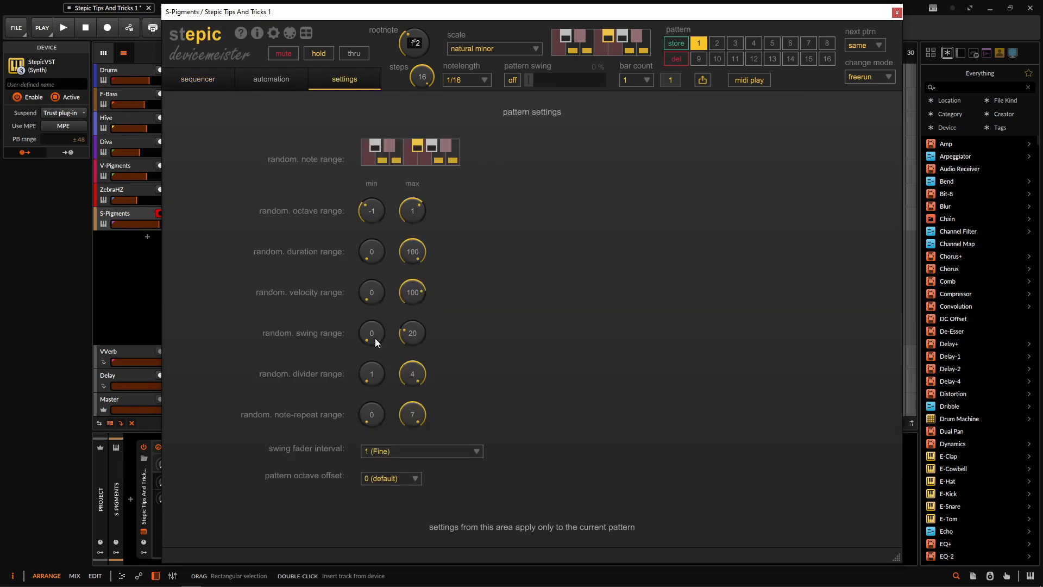
{"action": "left_click", "coordinate": [389, 478]}
{"action": "left_click", "coordinate": [387, 494]}
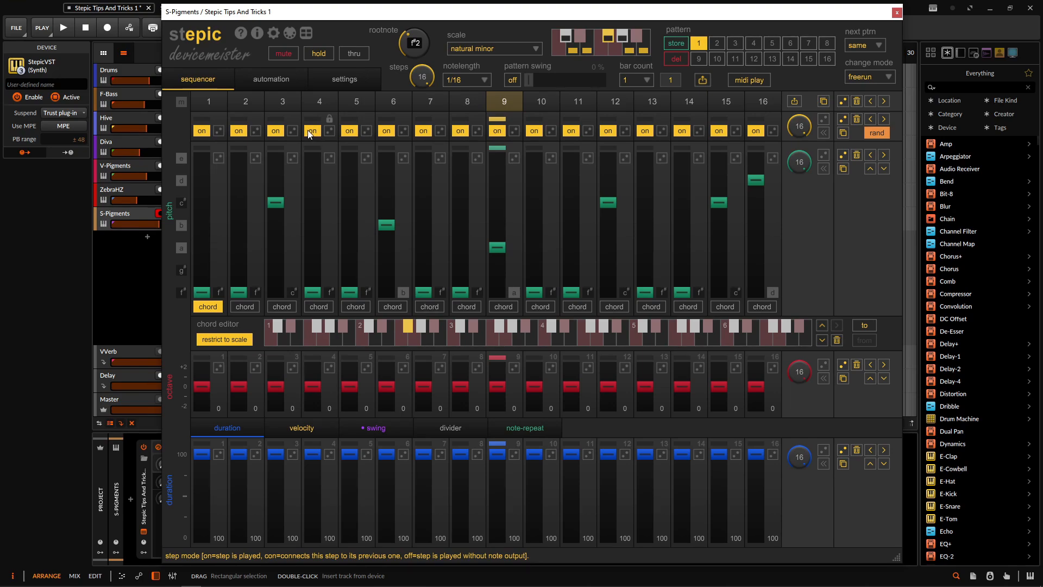
- Change the global step on-off mouse mode to "left: on/off, right: con/off" and close the global settings
{"action": "left_click", "coordinate": [272, 33]}
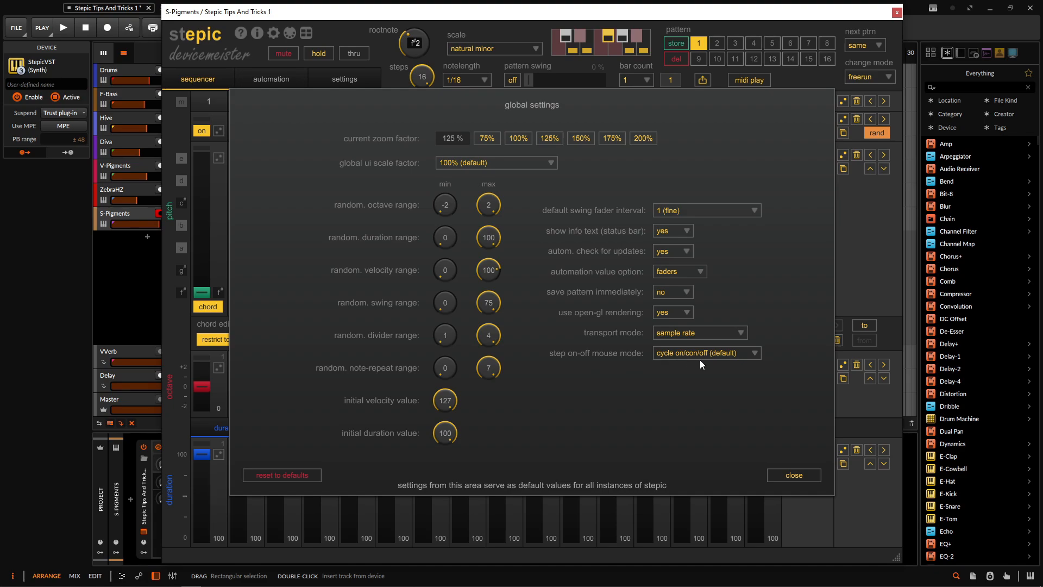
{"action": "left_click", "coordinate": [745, 353]}
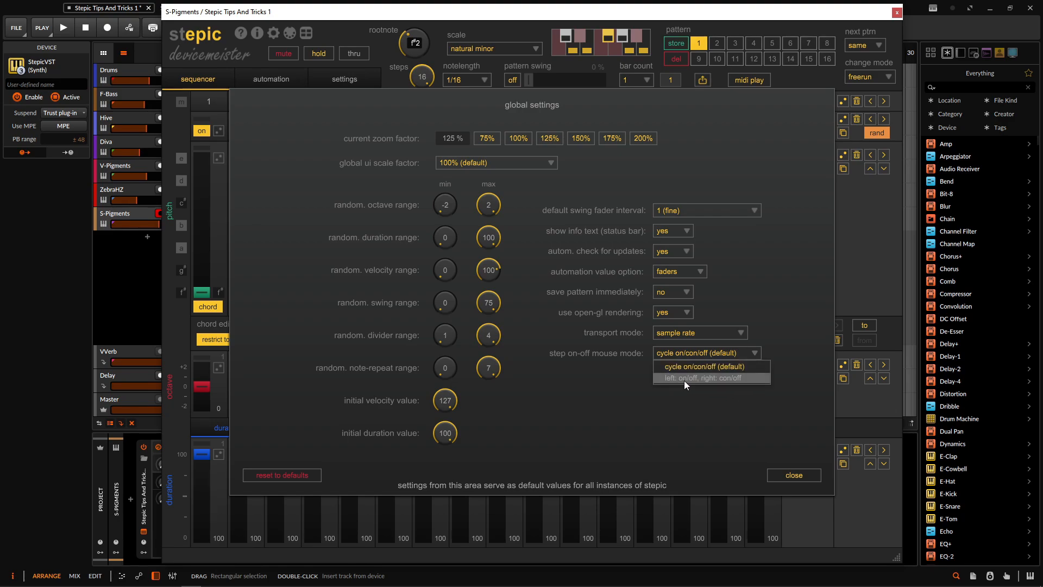
{"action": "left_click", "coordinate": [717, 380]}
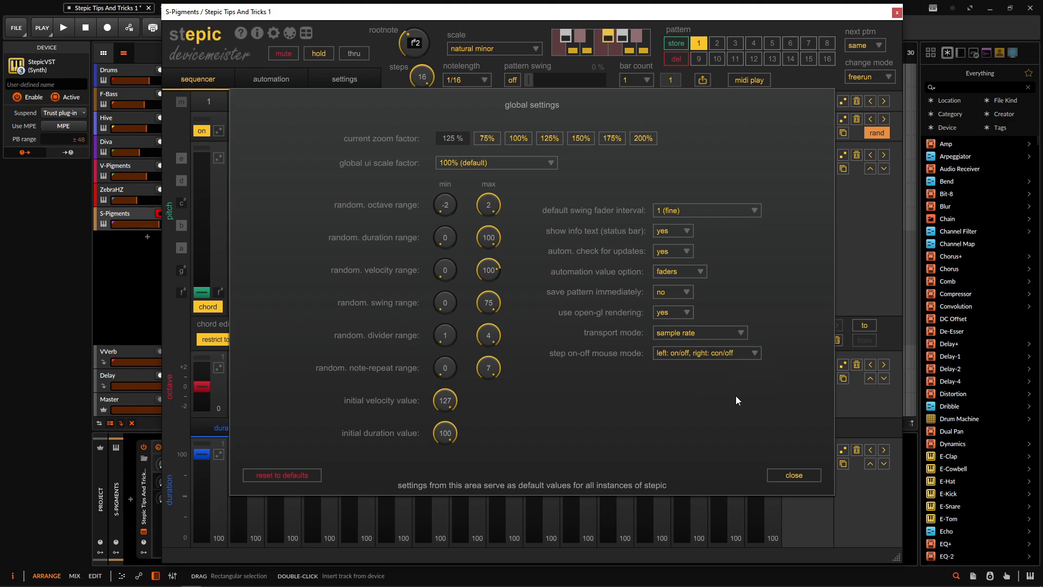
{"action": "left_click", "coordinate": [797, 476]}
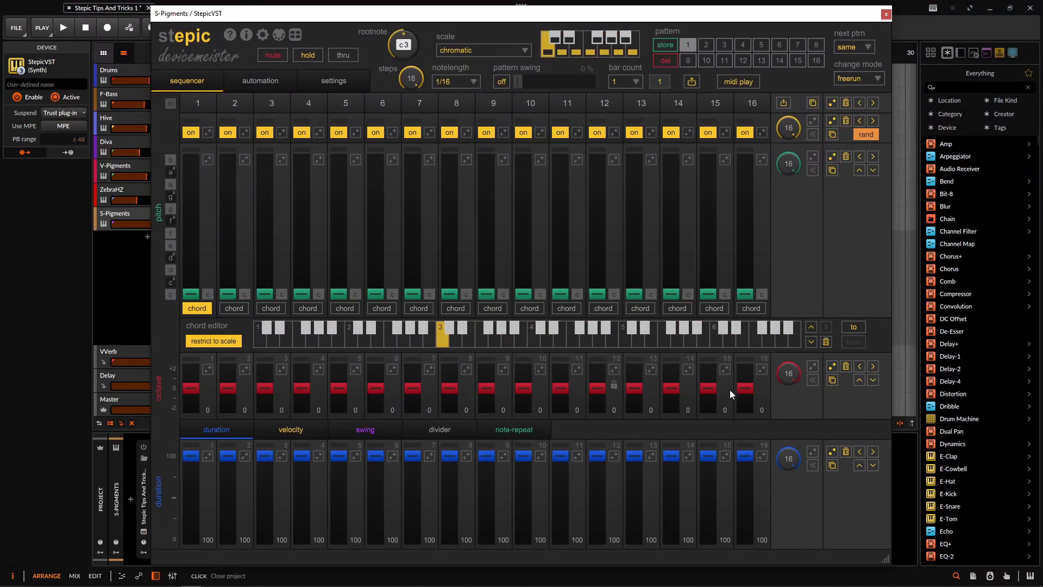
- Randomize the octave lane of the fresh Stepic instance and check the random octave range in its pattern settings
{"action": "left_click", "coordinate": [835, 368]}
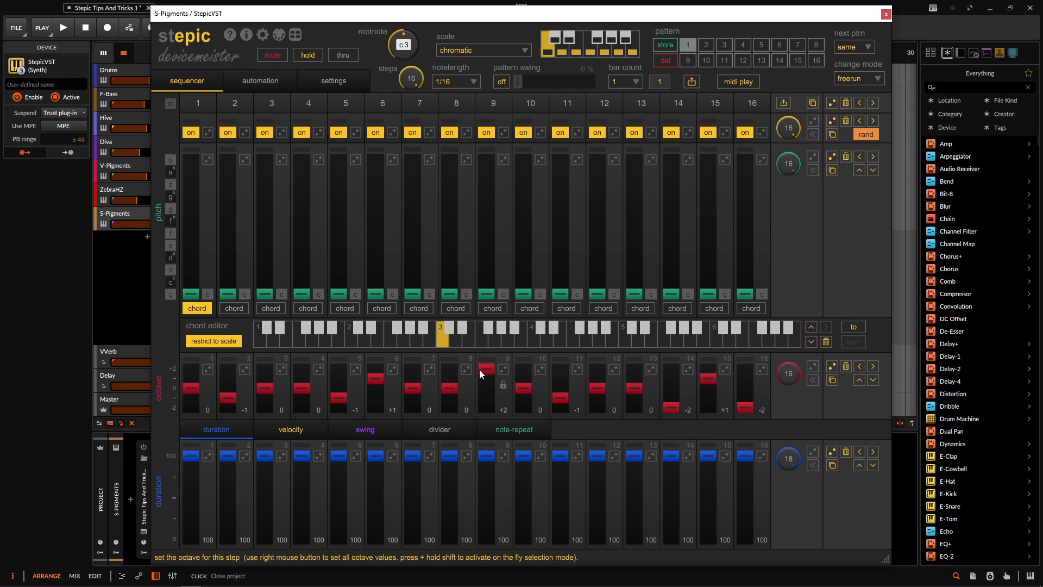
{"action": "left_click", "coordinate": [334, 84]}
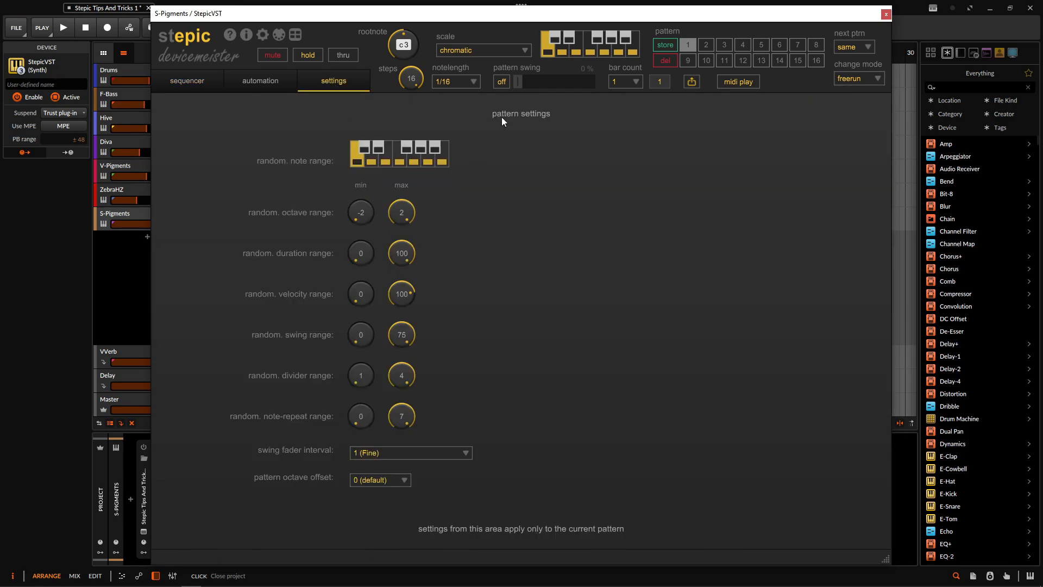
{"action": "left_click", "coordinate": [200, 88]}
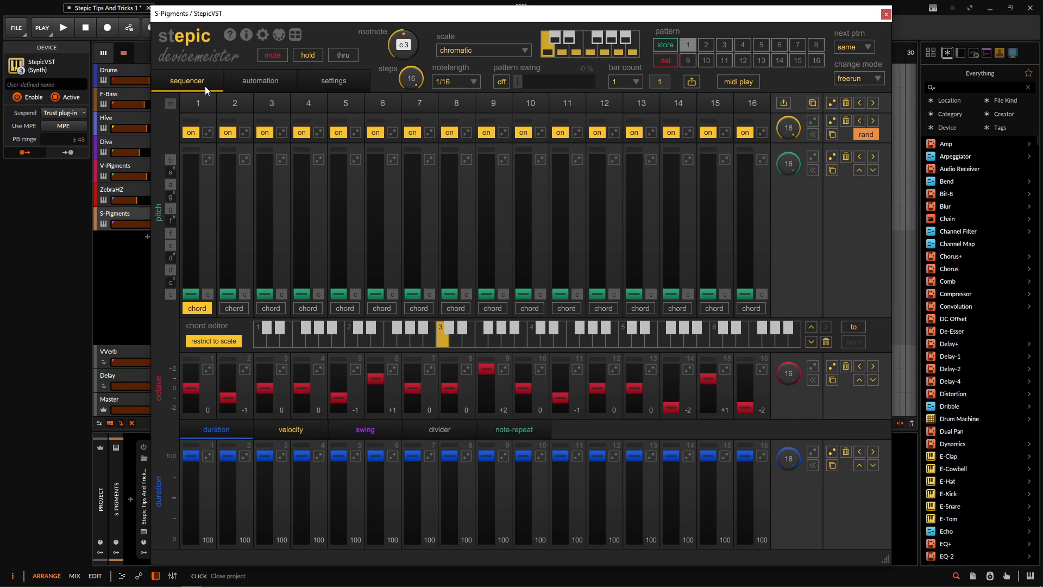
- Set the global random octave range to a minimum of -1 and a maximum of 1, and close the global settings
{"action": "left_click", "coordinate": [263, 36]}
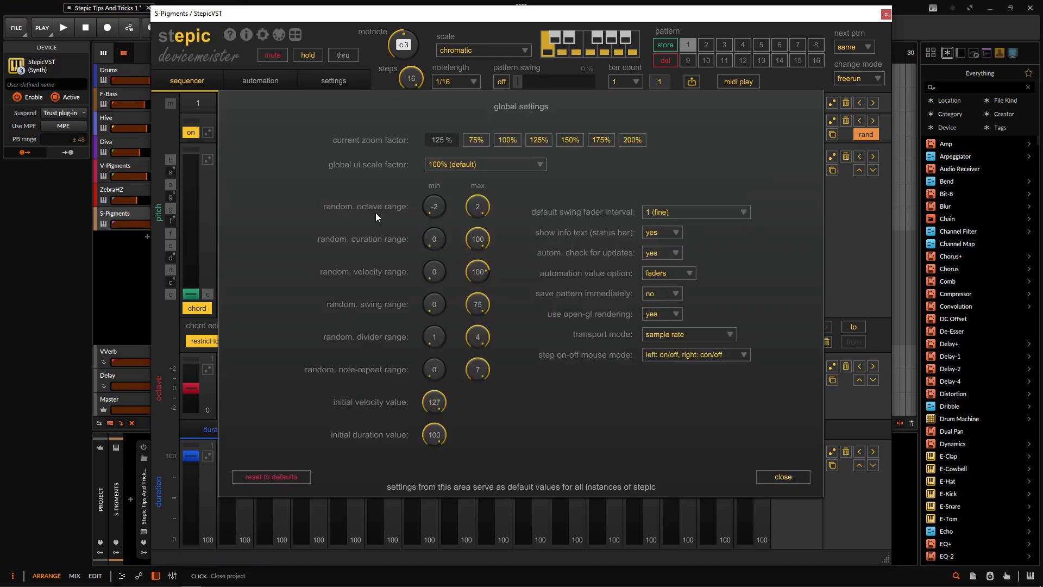
{"action": "left_click_drag", "start_coordinate": [435, 210], "coordinate": [428, 186]}
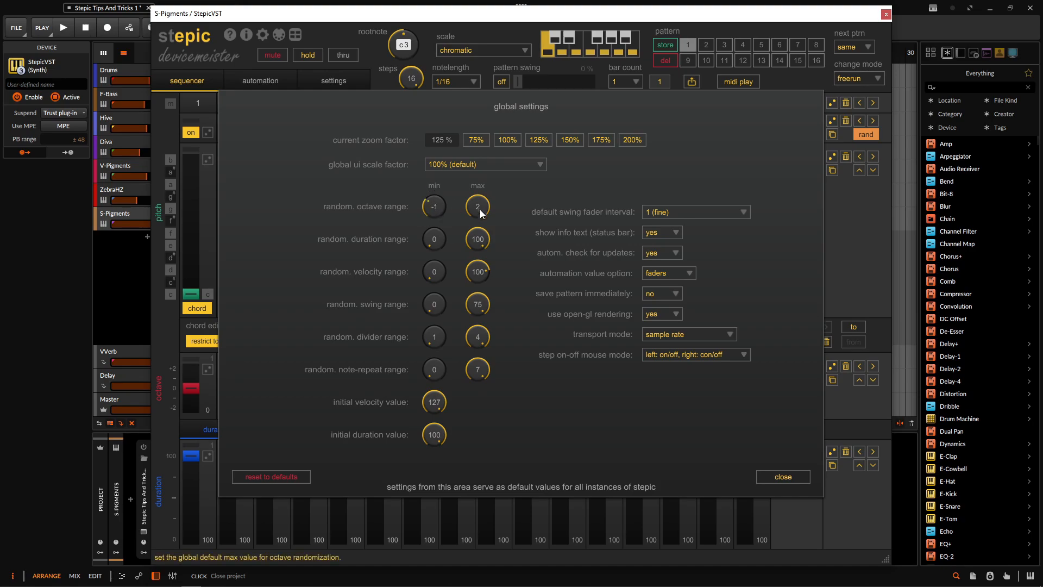
{"action": "left_click_drag", "start_coordinate": [479, 210], "coordinate": [485, 231]}
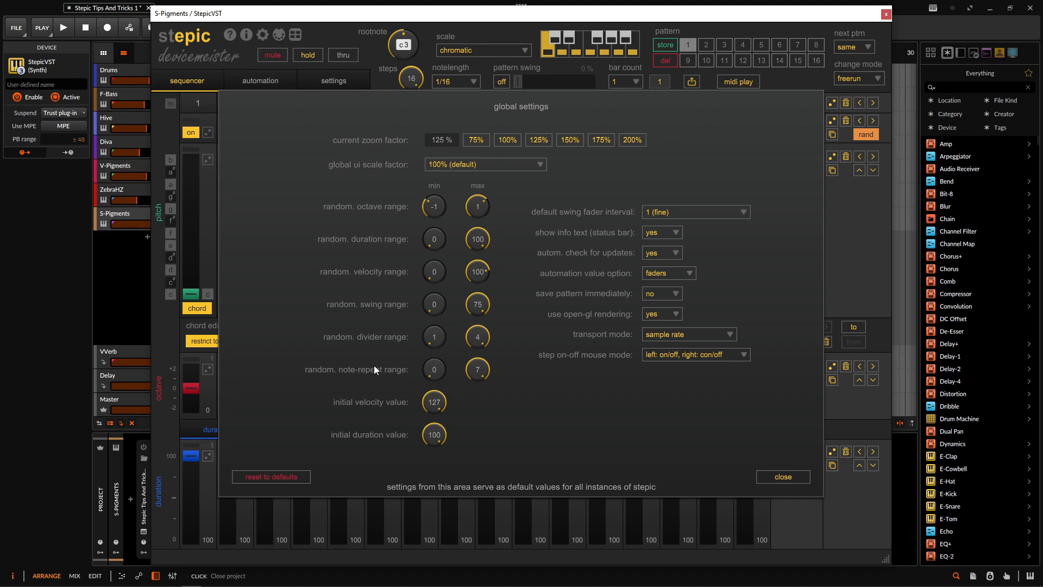
{"action": "left_click", "coordinate": [782, 476]}
- Delete the StepicVST device from the S-Pigments track and insert a new StepicVST instance before Pigments
{"action": "left_click", "coordinate": [885, 16]}
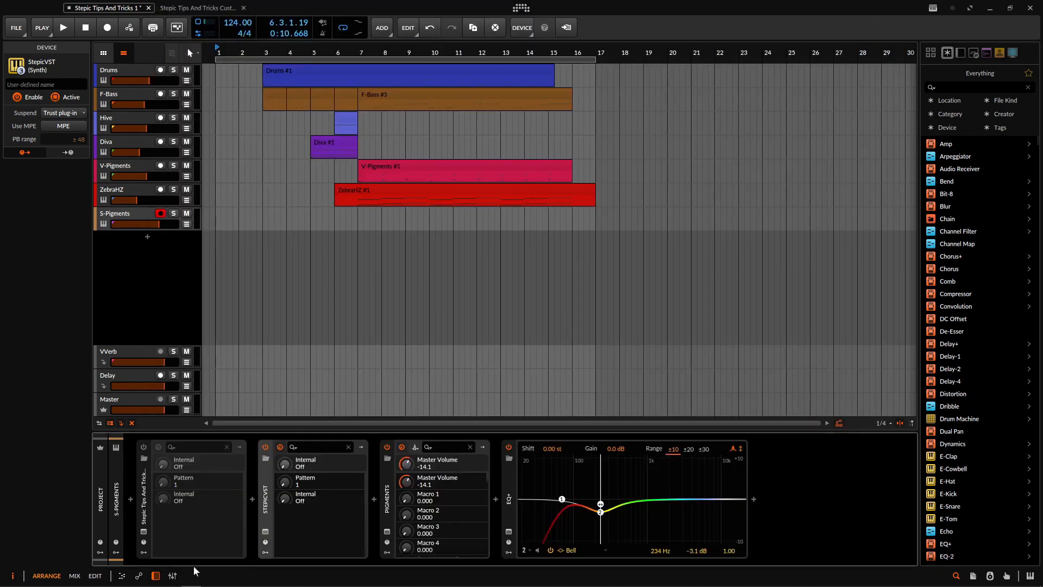
{"action": "key", "text": "Delete"}
{"action": "left_click", "coordinate": [253, 501]}
{"action": "type", "text": "stepic"}
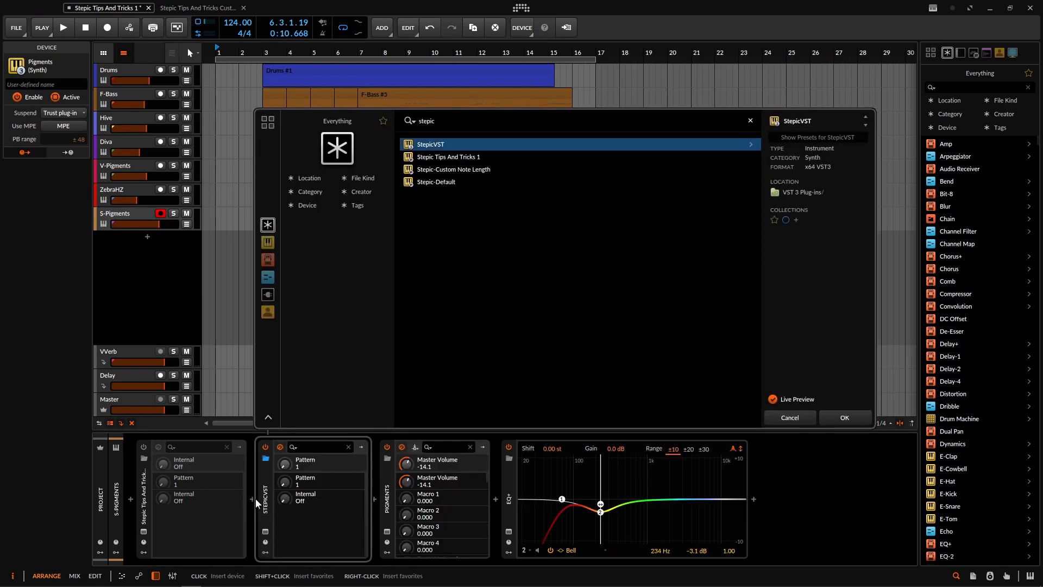
{"action": "key", "text": "Return"}
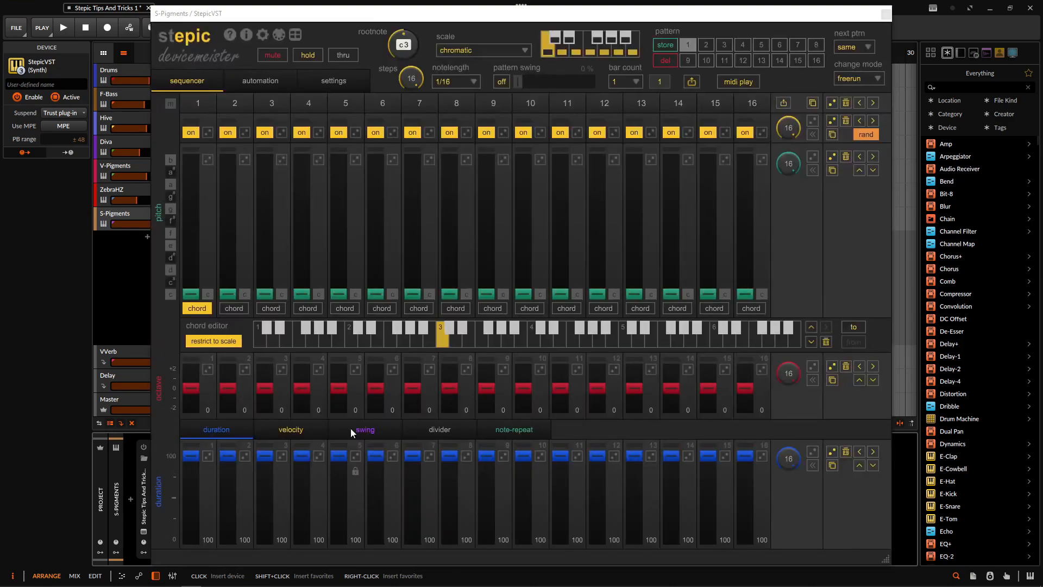
- Randomize the octave lane of the new Stepic instance five times to test the global default range
{"action": "left_click", "coordinate": [836, 369]}
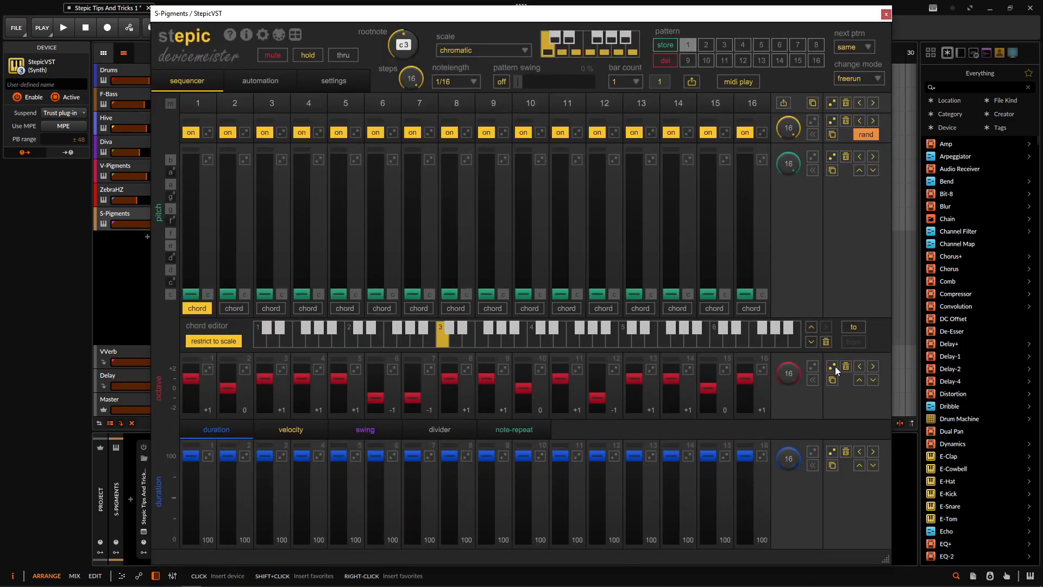
{"action": "left_click", "coordinate": [836, 369]}
{"action": "left_click", "coordinate": [836, 370]}
{"action": "left_click", "coordinate": [836, 369]}
{"action": "left_click", "coordinate": [836, 369]}
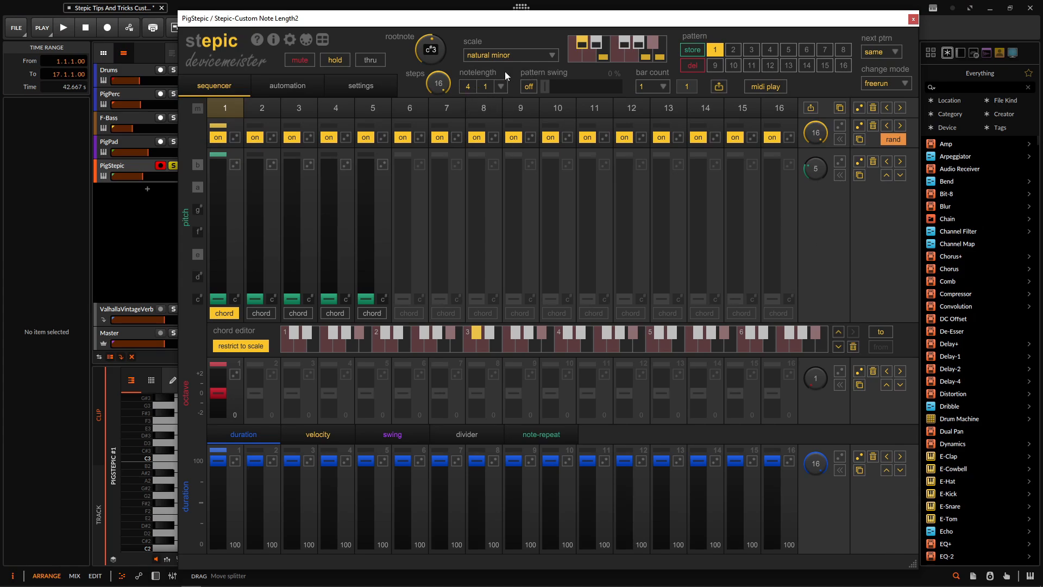
- Select Custom as the pattern's note length and review the MIDI play settings
{"action": "left_click", "coordinate": [500, 87]}
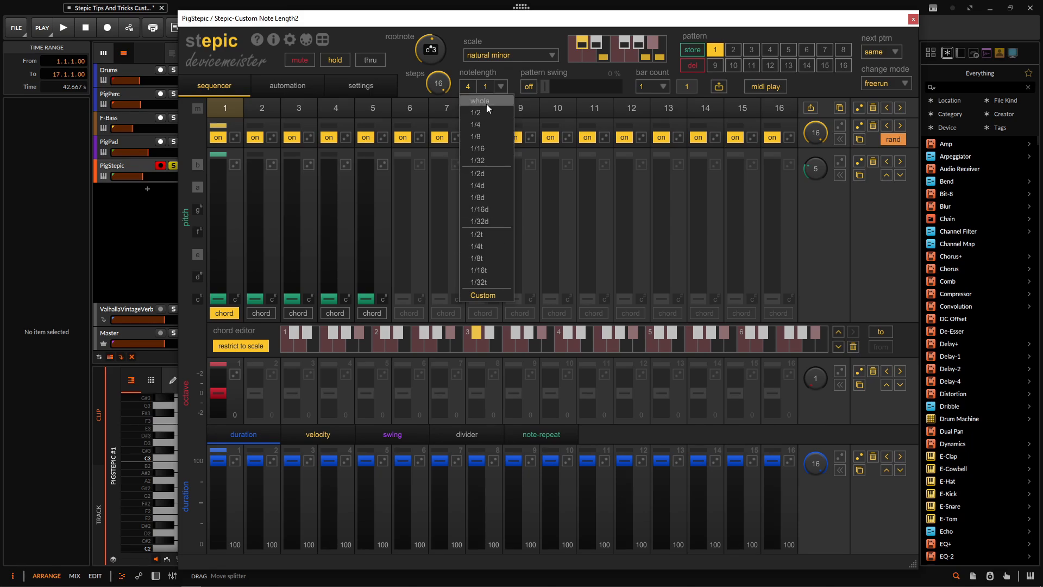
{"action": "left_click", "coordinate": [495, 295]}
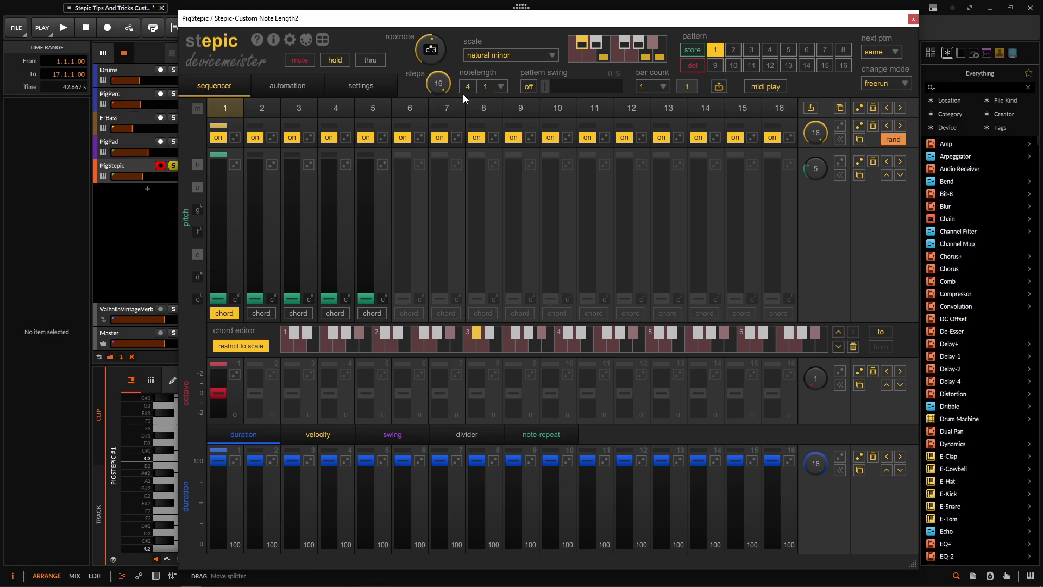
{"action": "left_click", "coordinate": [768, 89]}
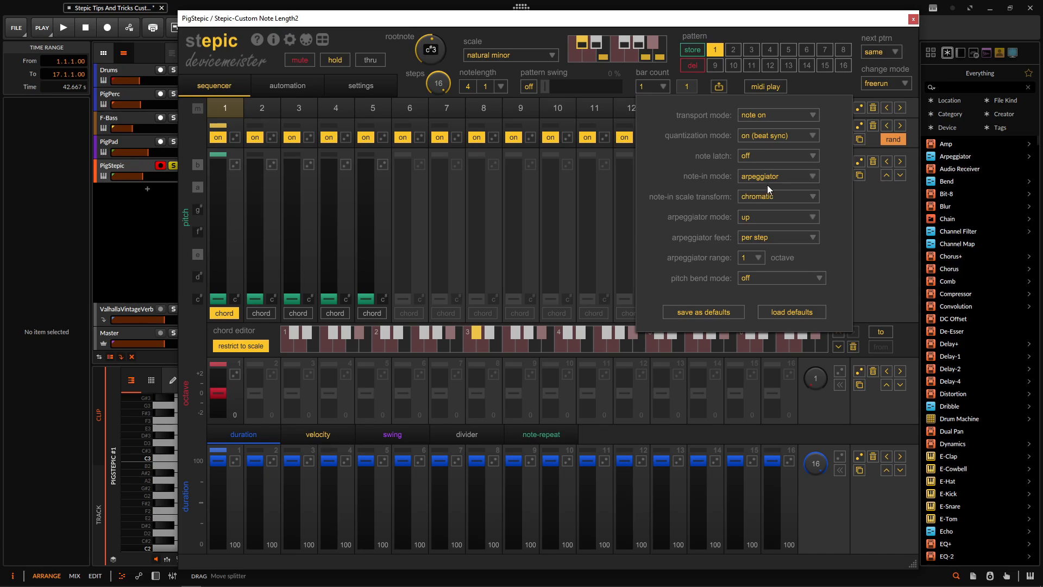
{"action": "mouse_move", "coordinate": [416, 19]}
{"action": "left_mouse_down"}
{"action": "mouse_move", "coordinate": [615, 31]}
{"action": "mouse_move", "coordinate": [528, 38]}
{"action": "mouse_move", "coordinate": [415, 22]}
{"action": "left_mouse_up"}
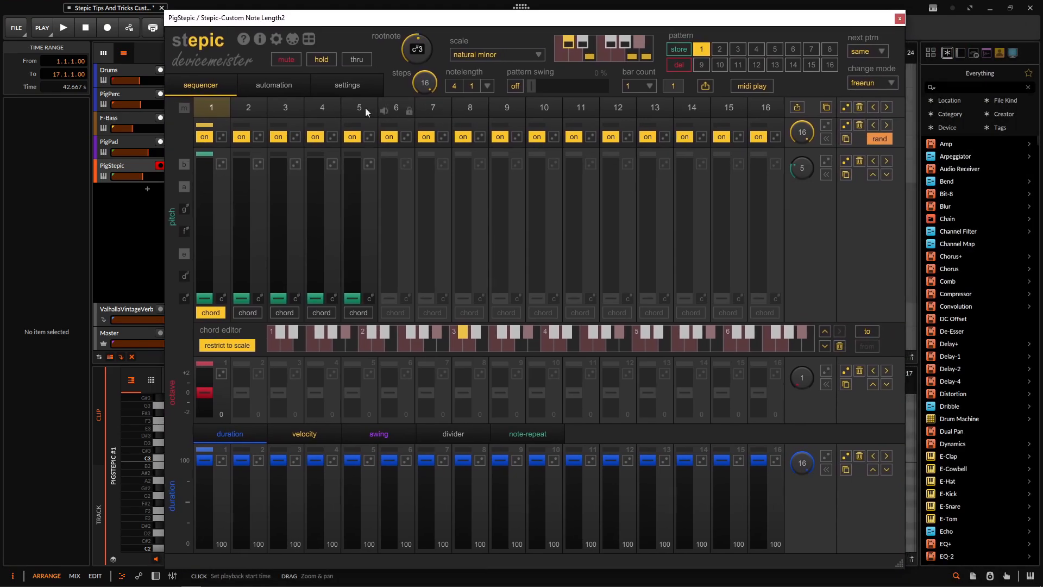
- Deactivate automation tracks 1 to 5 of the Stepic pattern and audition it without any automation
{"action": "left_click", "coordinate": [275, 85]}
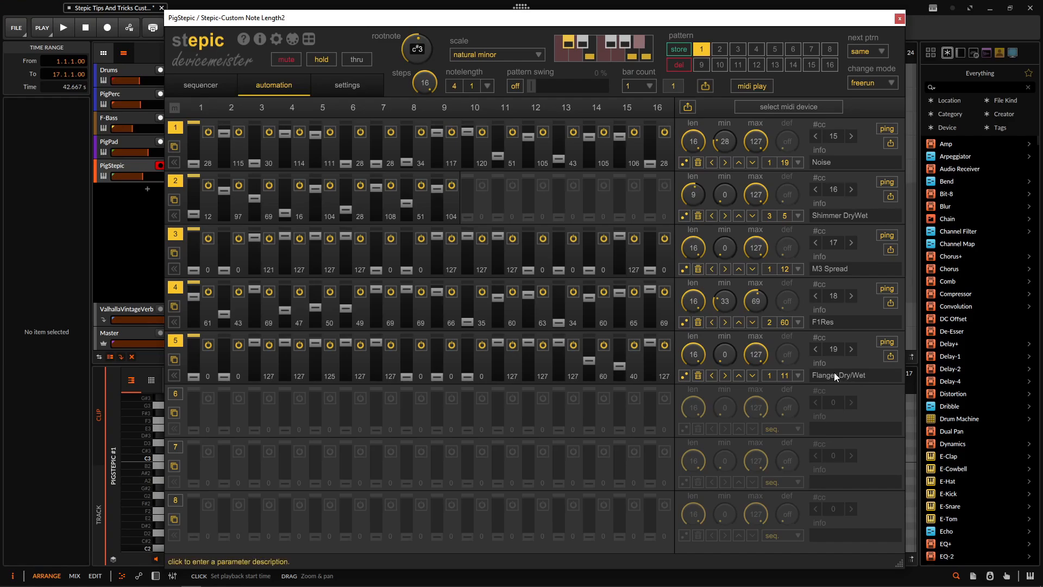
{"action": "left_click", "coordinate": [175, 127]}
{"action": "left_click", "coordinate": [175, 181]}
{"action": "left_click", "coordinate": [175, 233]}
{"action": "left_click", "coordinate": [175, 287]}
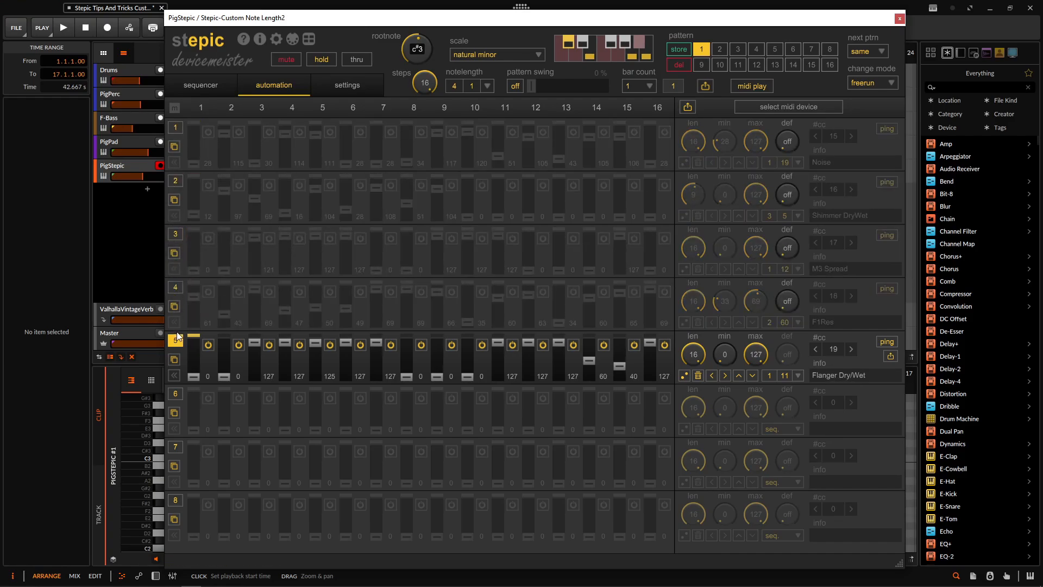
{"action": "left_click", "coordinate": [174, 341]}
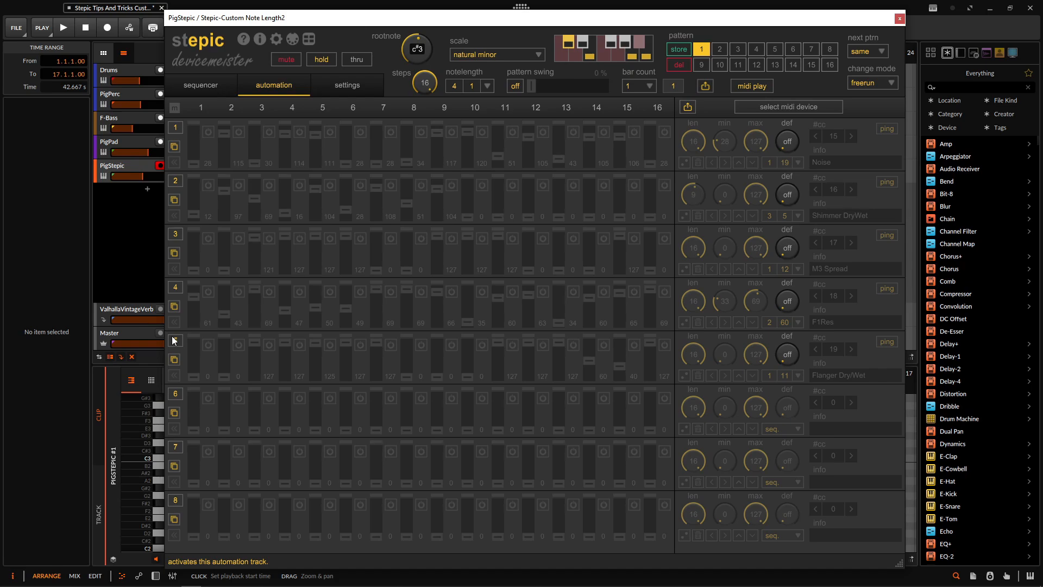
{"action": "key", "text": "space"}
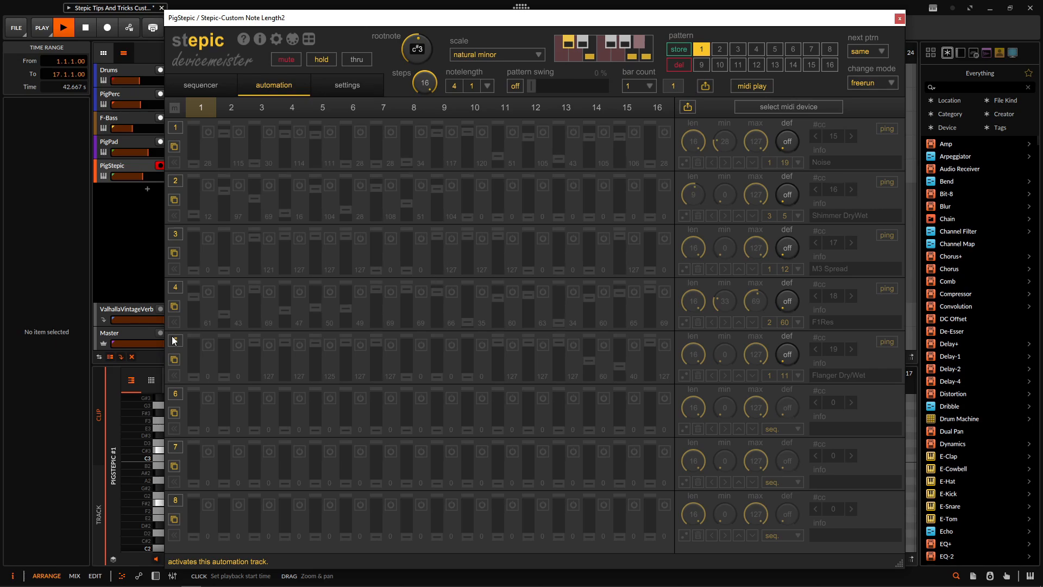
{"action": "key", "text": "space"}
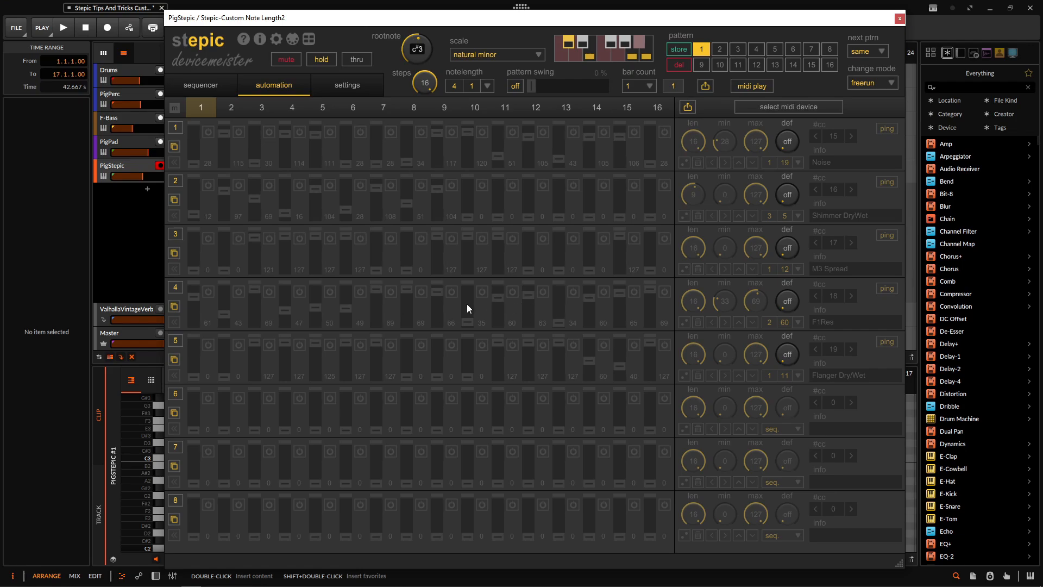
- Reactivate automation track 3 (M3 Spread) and track 4 (F1Res), auditioning the pattern after each one
{"action": "left_click", "coordinate": [175, 235]}
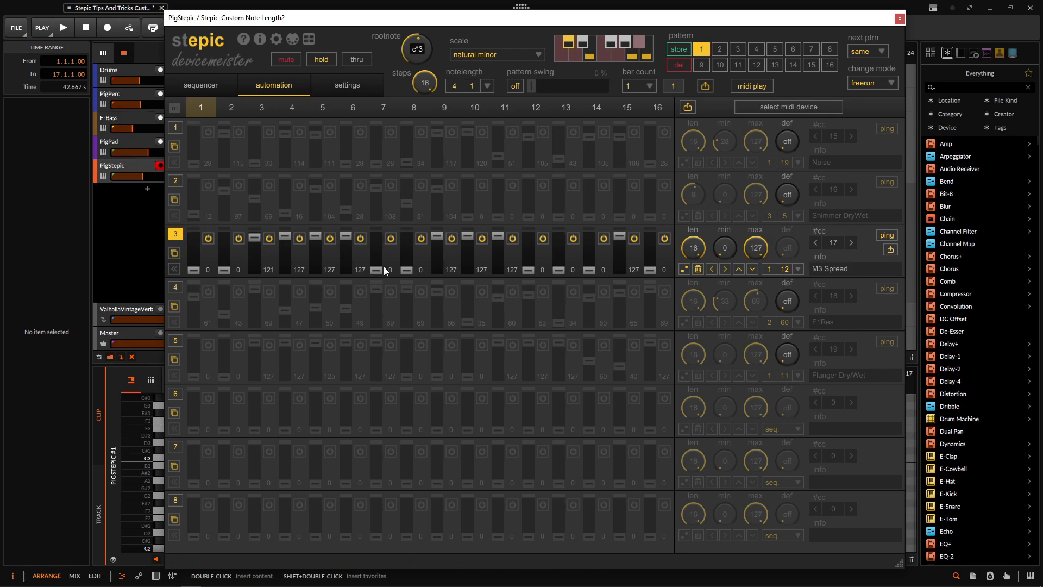
{"action": "key", "text": "space"}
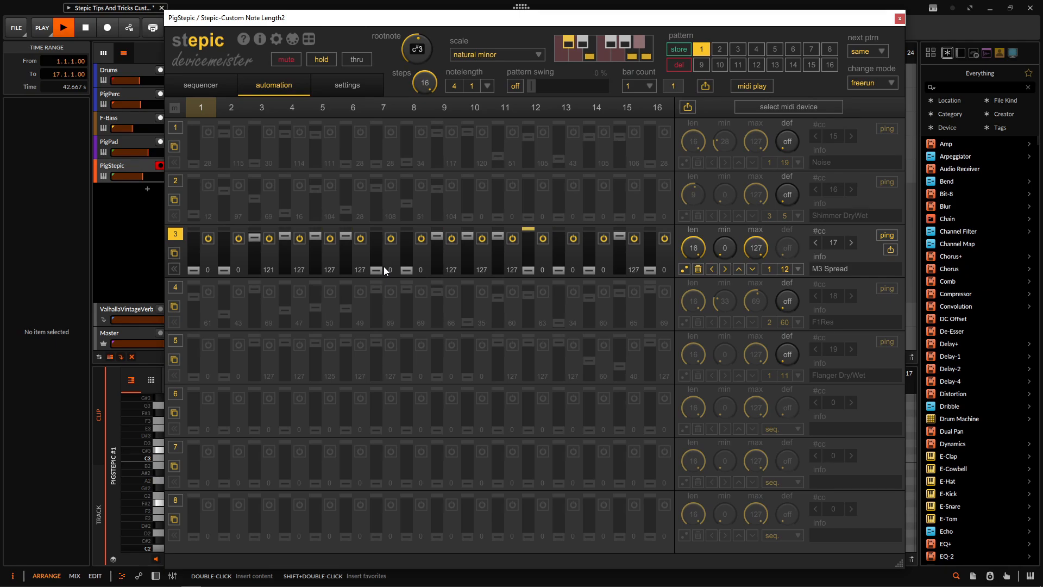
{"action": "key", "text": "space"}
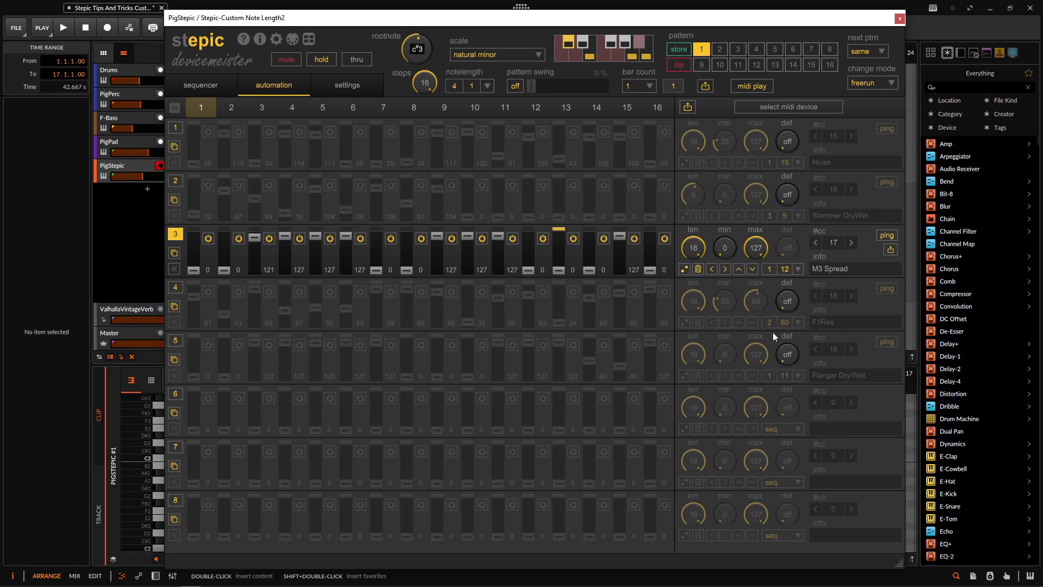
{"action": "left_click", "coordinate": [176, 288]}
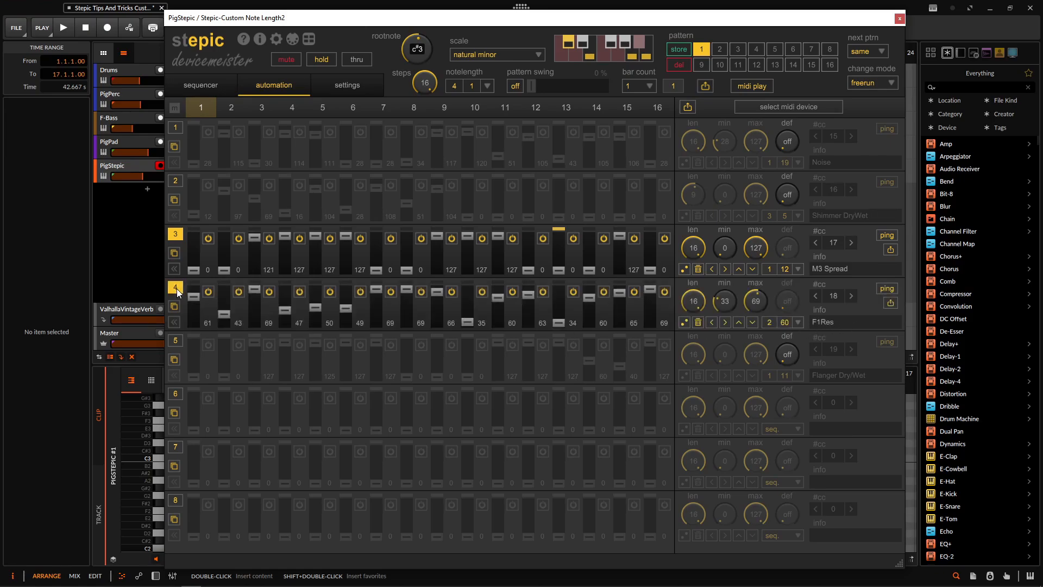
{"action": "key", "text": "space"}
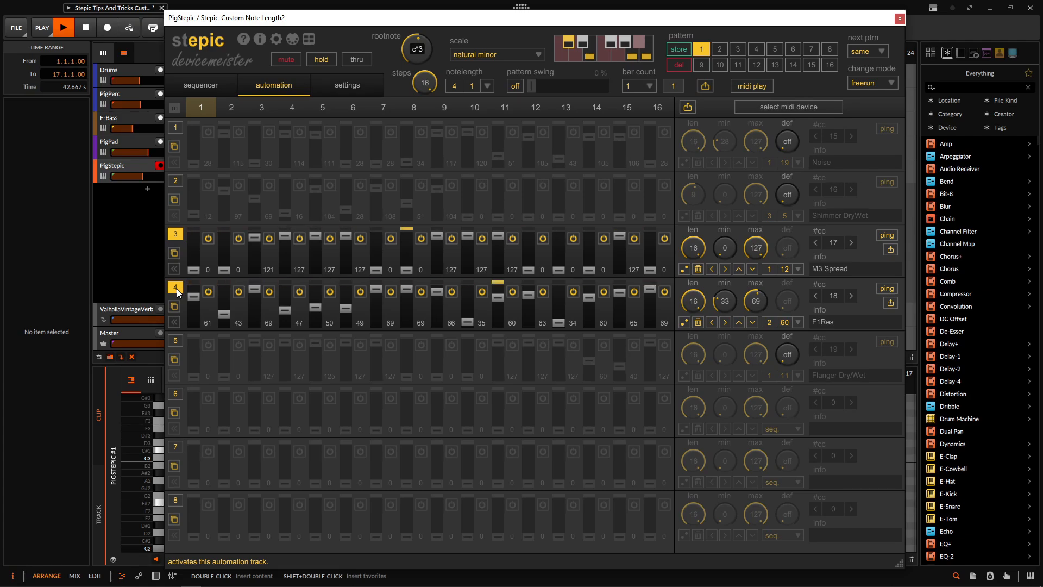
{"action": "key", "text": "space"}
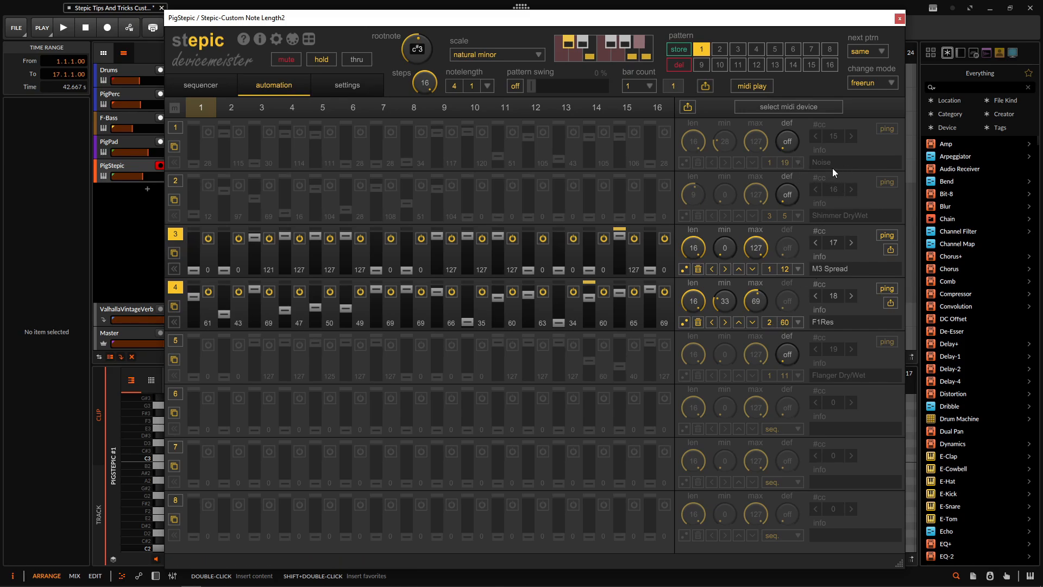
- Reactivate automation track 1 (Noise) and track 5 (Flanger Dry/Wet), auditioning the pattern after each one
{"action": "left_click", "coordinate": [176, 128]}
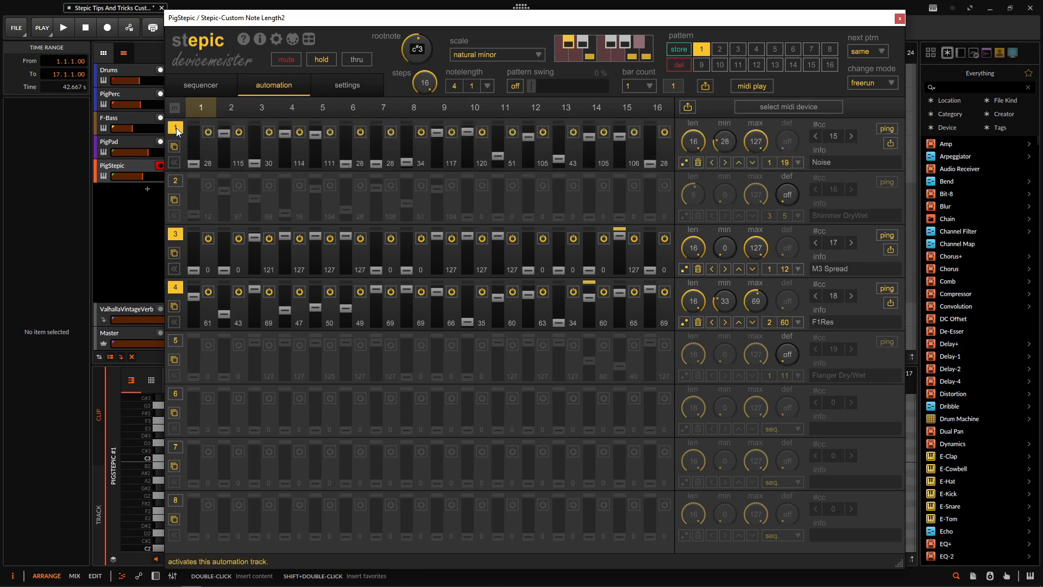
{"action": "key", "text": "space"}
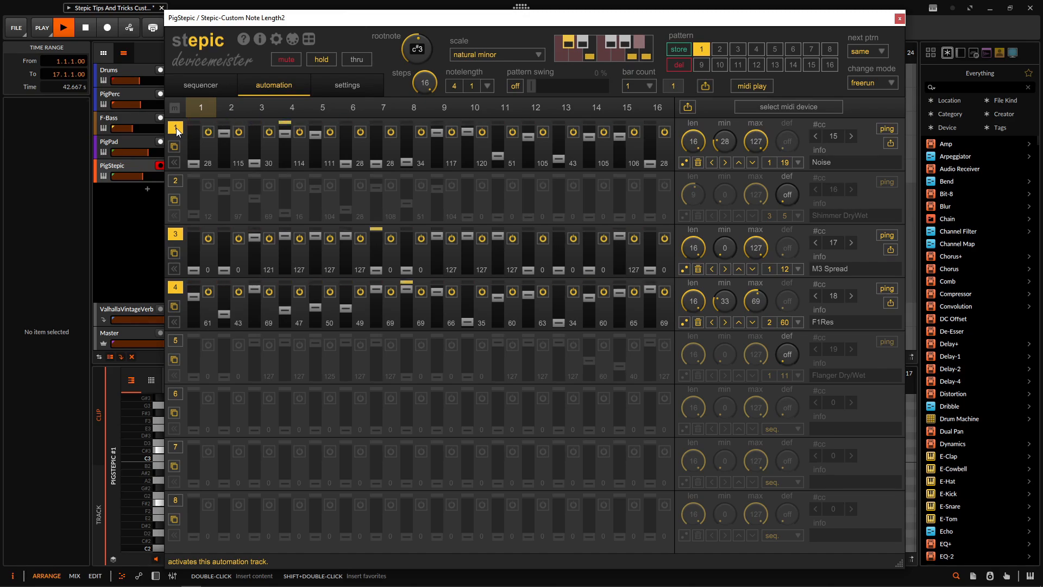
{"action": "key", "text": "space"}
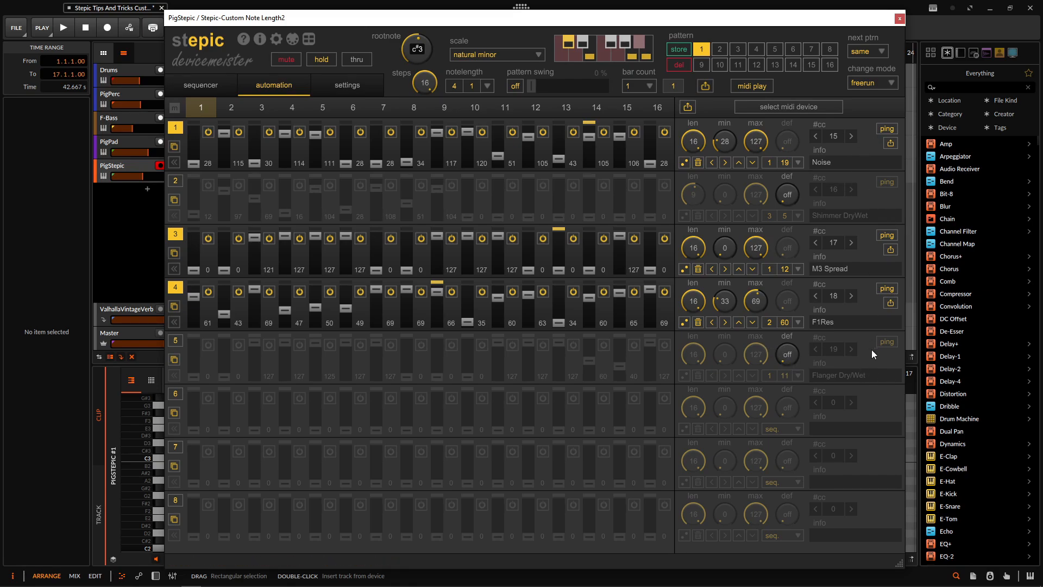
{"action": "left_click", "coordinate": [176, 343]}
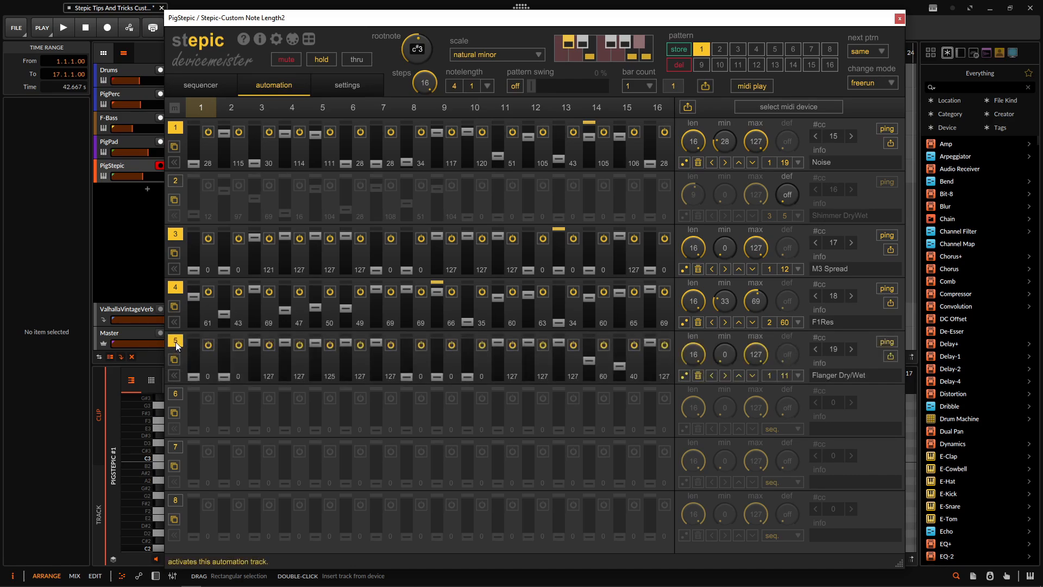
{"action": "key", "text": "space"}
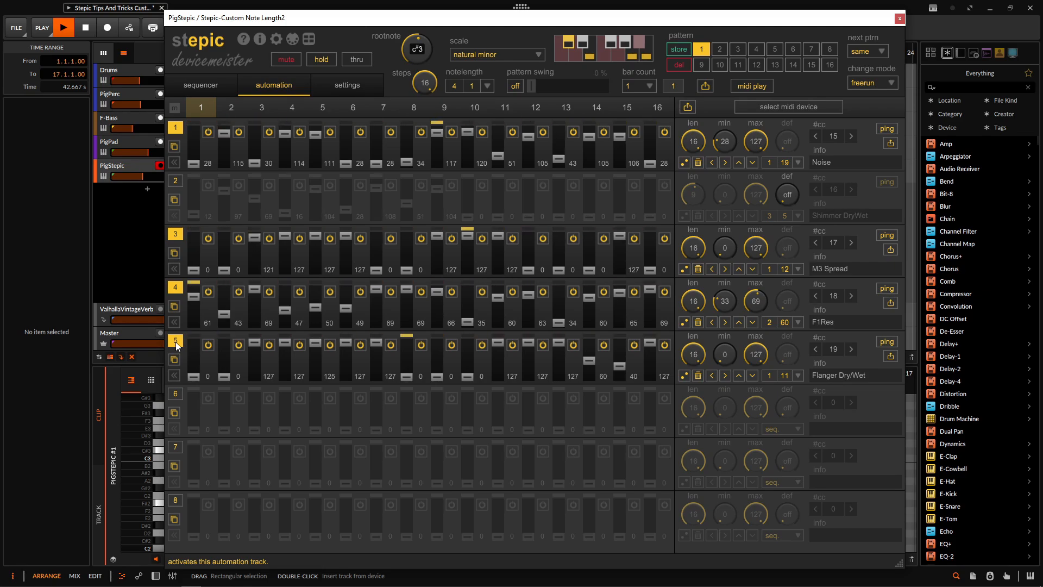
{"action": "key", "text": "space"}
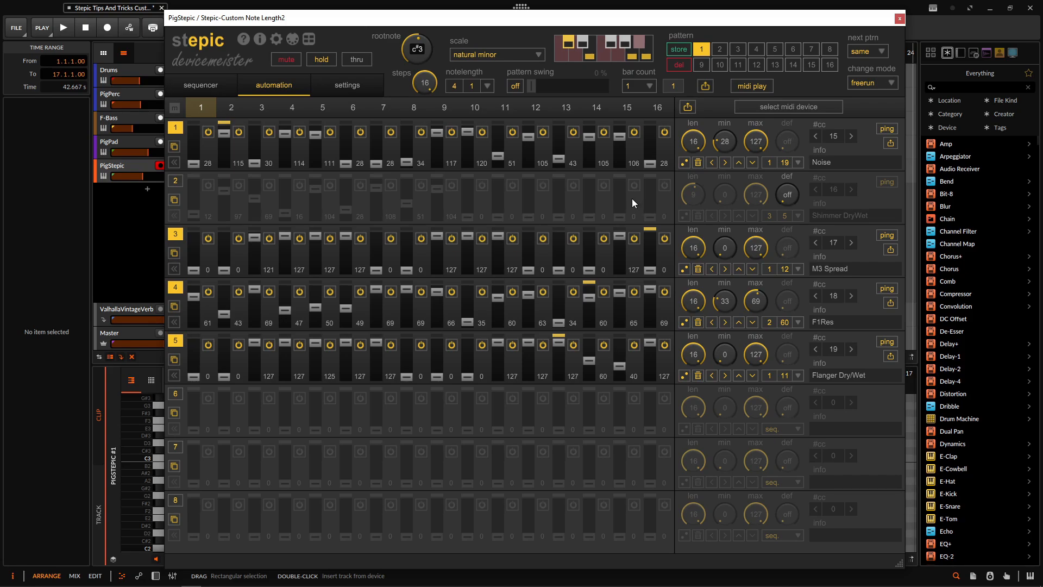
- Reactivate automation track 2 (Shimmer DryWet) and audition all five automation tracks together
{"action": "left_click", "coordinate": [176, 184]}
{"action": "key", "text": "space"}
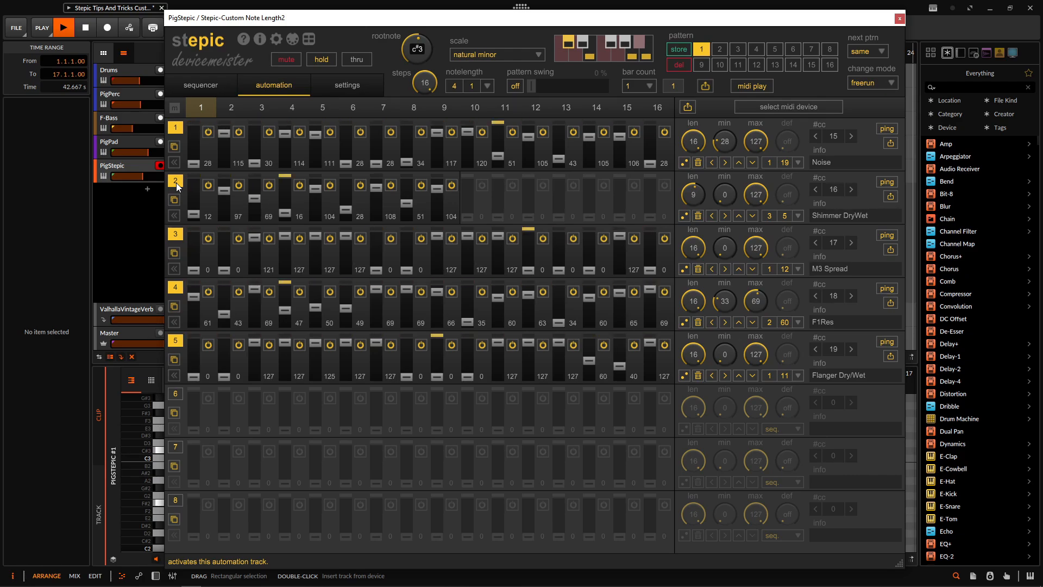
{"action": "key", "text": "space"}
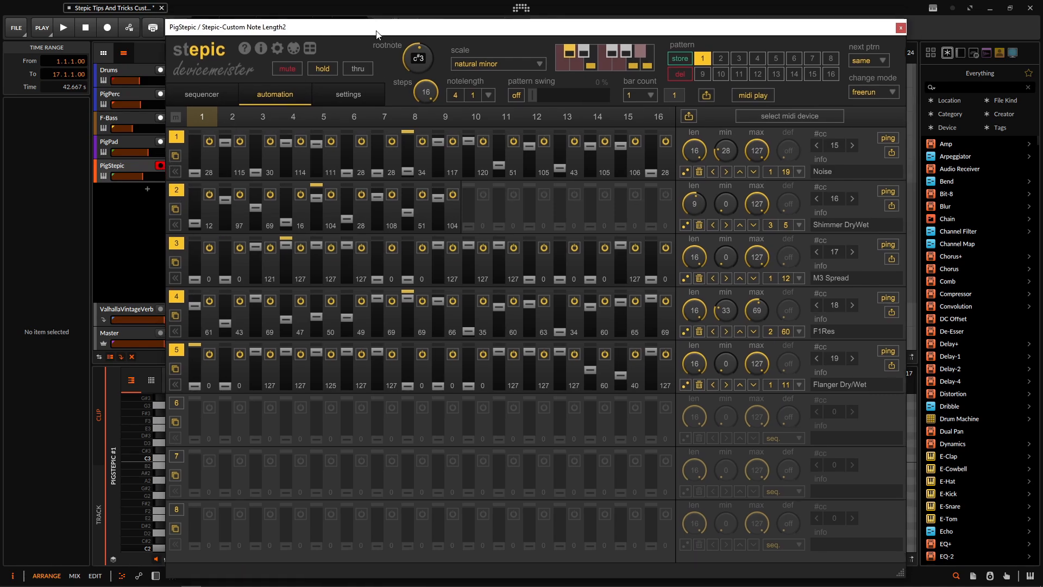
- Unsolo the PigStepic track and play the full arrangement from bar 1 with the Stepic automation page in view
{"action": "left_click_drag", "start_coordinate": [387, 23], "coordinate": [520, 199]}
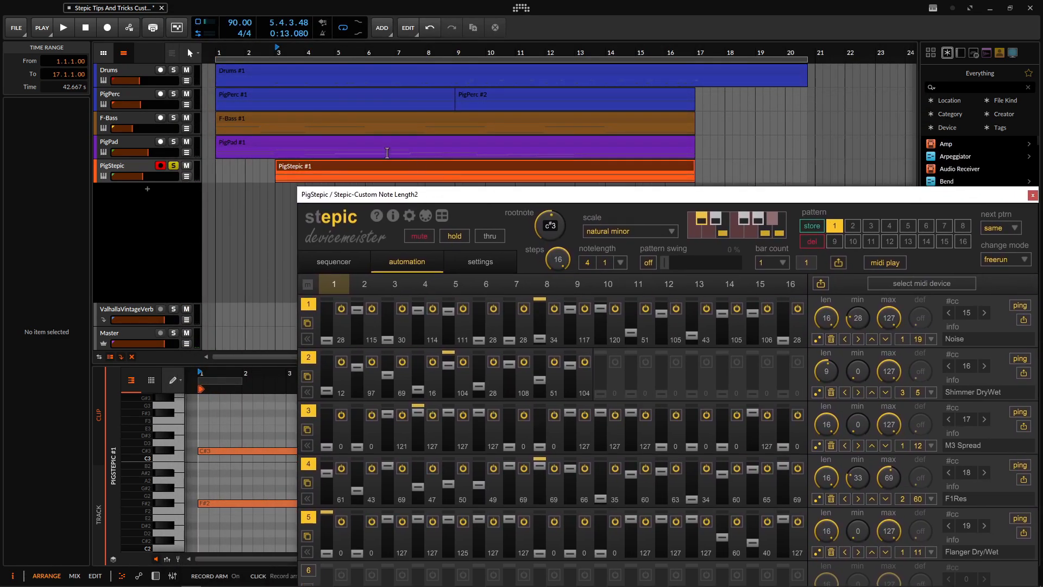
{"action": "left_click", "coordinate": [172, 166]}
{"action": "left_click", "coordinate": [174, 165]}
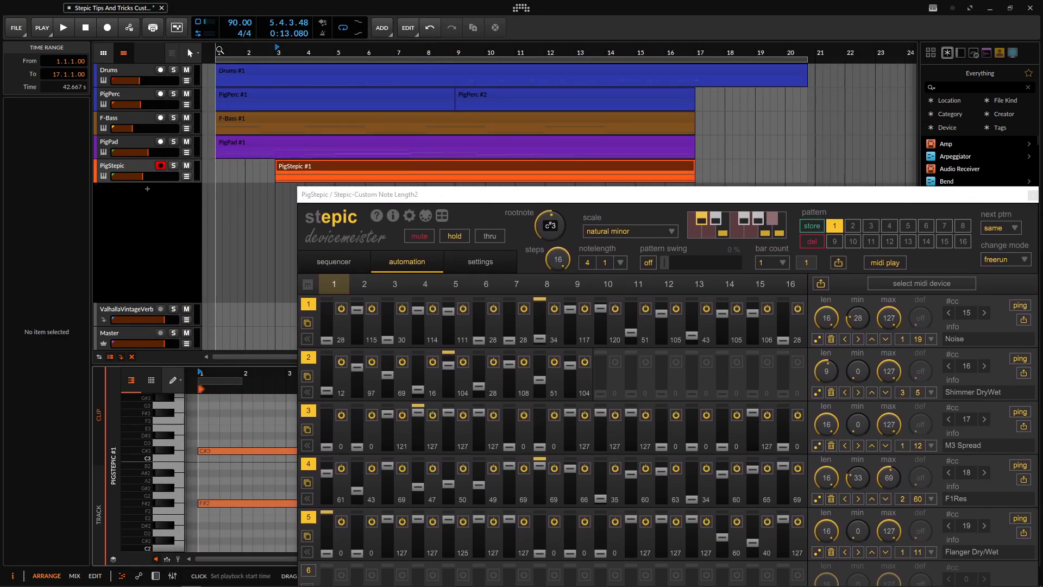
{"action": "left_click", "coordinate": [217, 53]}
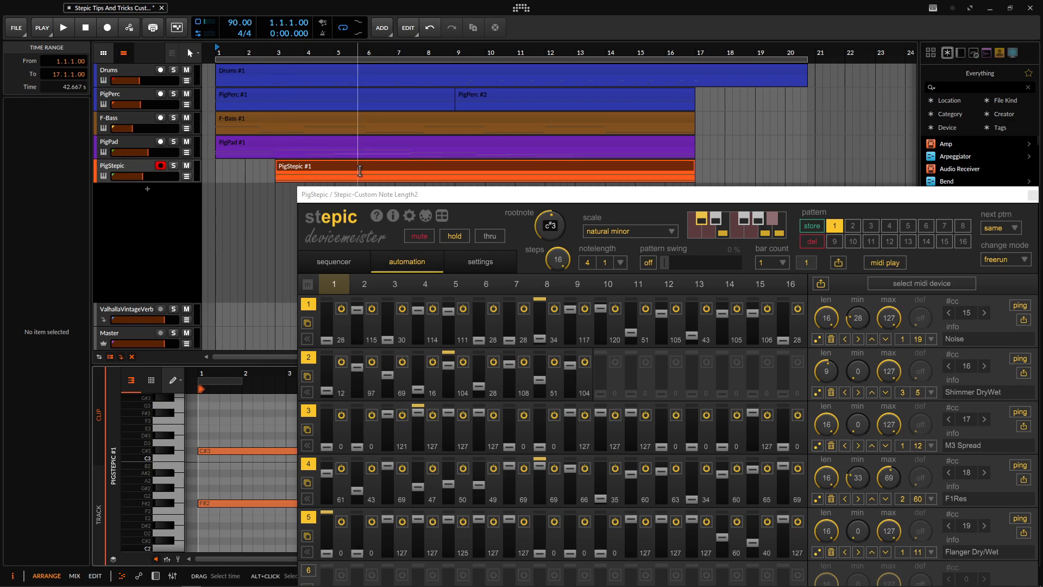
{"action": "key", "text": "space"}
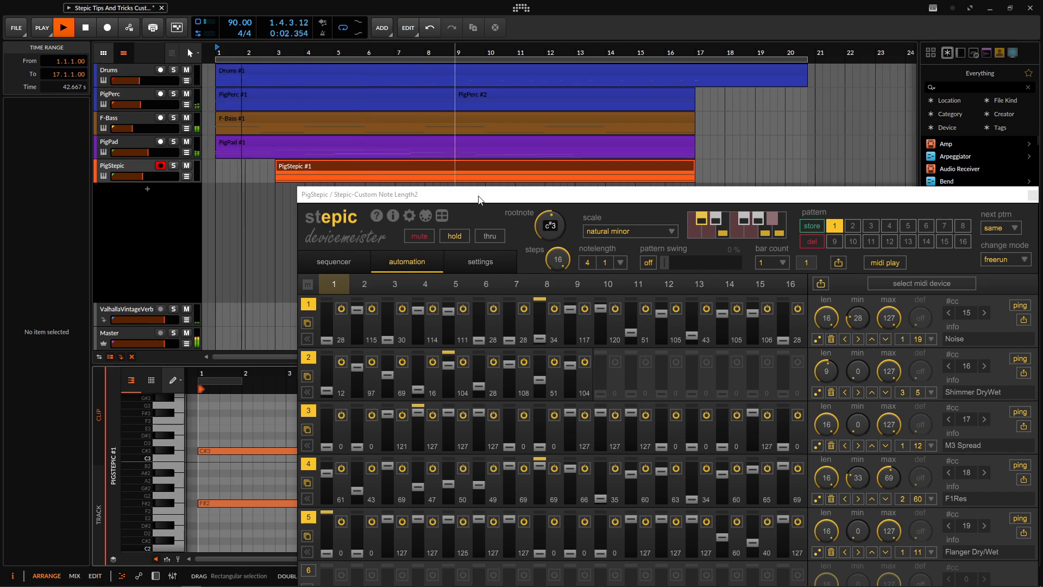
{"action": "left_click_drag", "start_coordinate": [476, 198], "coordinate": [324, 205]}
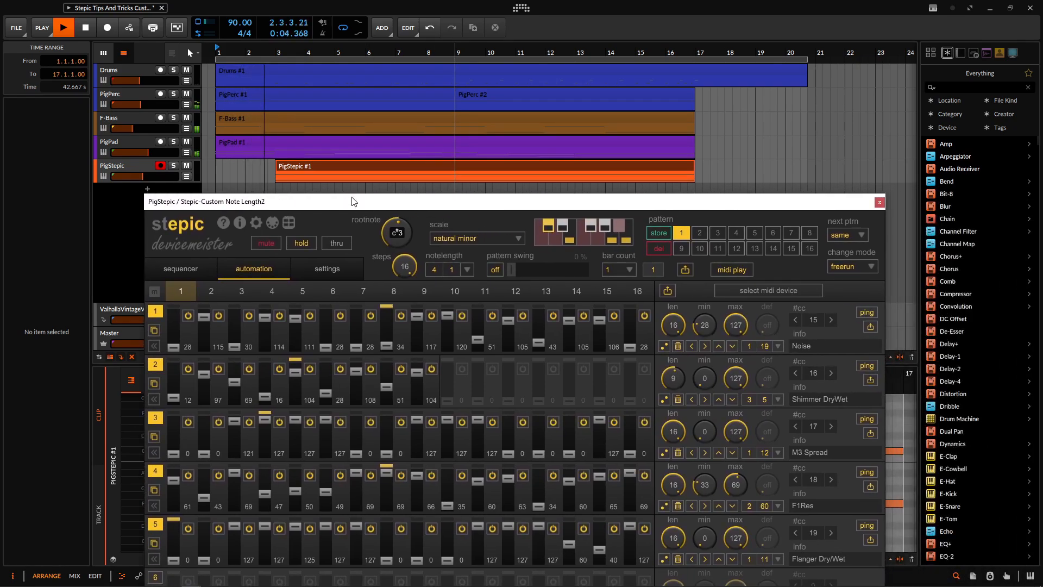
{"action": "left_click_drag", "start_coordinate": [352, 202], "coordinate": [369, 32]}
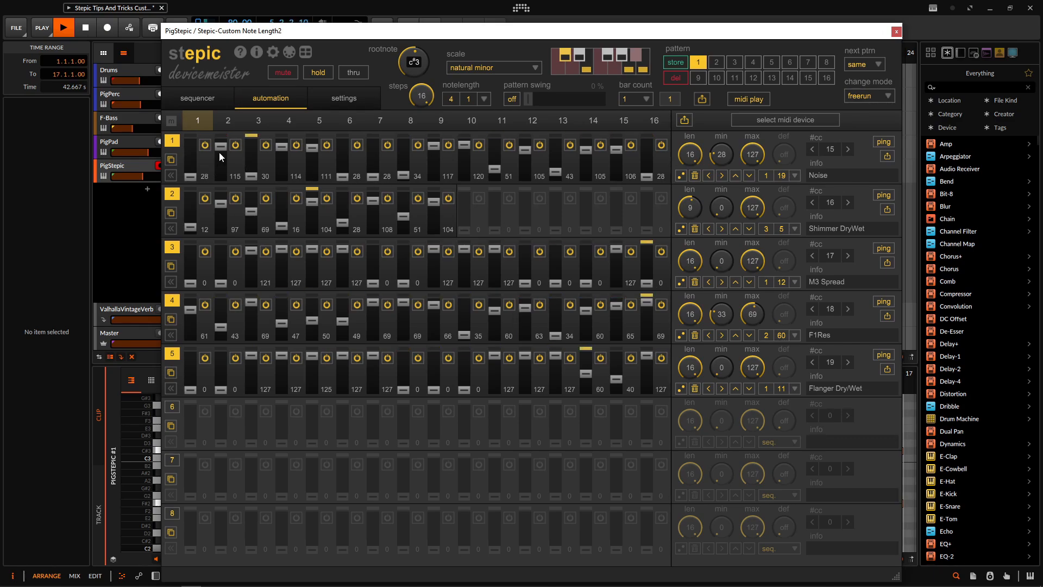
- In the Noise automation track, raise steps 3, 5 and 7 to 127 and lower step 10 to 28 during playback
{"action": "mouse_move", "coordinate": [253, 174]}
{"action": "left_mouse_down"}
{"action": "mouse_move", "coordinate": [251, 143]}
{"action": "mouse_move", "coordinate": [281, 178]}
{"action": "mouse_move", "coordinate": [312, 141]}
{"action": "left_mouse_up"}
{"action": "left_click_drag", "start_coordinate": [372, 175], "coordinate": [374, 142]}
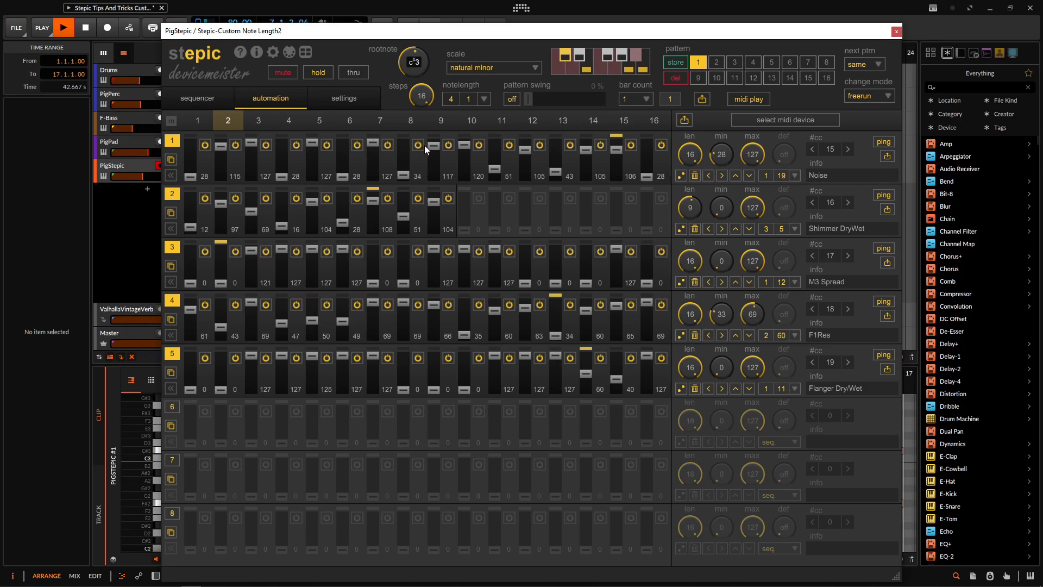
{"action": "left_click_drag", "start_coordinate": [460, 147], "coordinate": [462, 178]}
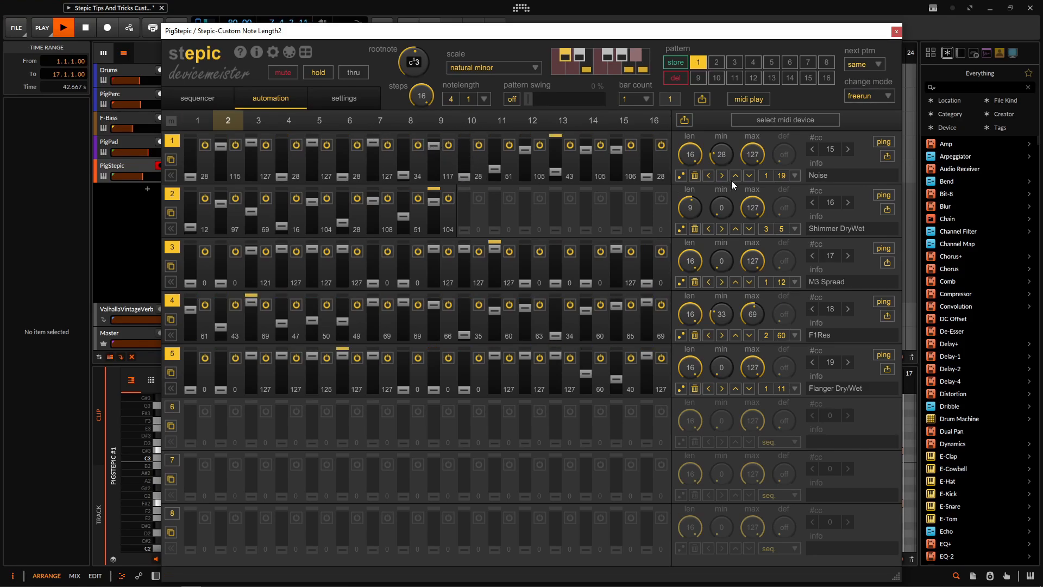
- Set the Noise automation track's custom note length to 4/25
{"action": "scroll", "coordinate": [781, 177], "scroll_direction": "up", "scroll_amount": 5}
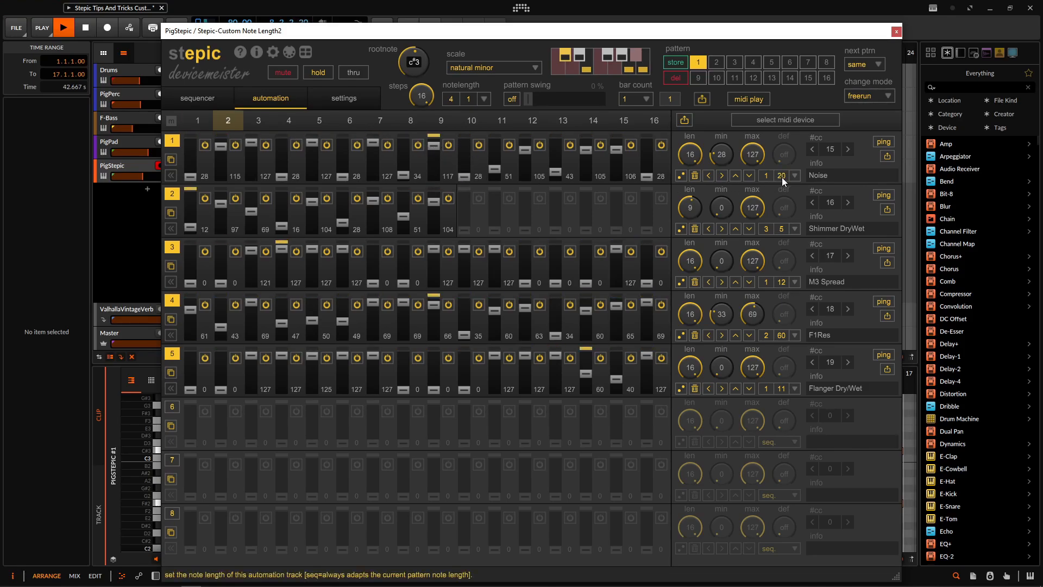
{"action": "scroll", "coordinate": [782, 177], "scroll_direction": "up", "scroll_amount": 5}
{"action": "scroll", "coordinate": [766, 176], "scroll_direction": "up", "scroll_amount": 2}
{"action": "scroll", "coordinate": [766, 175], "scroll_direction": "up", "scroll_amount": 1}
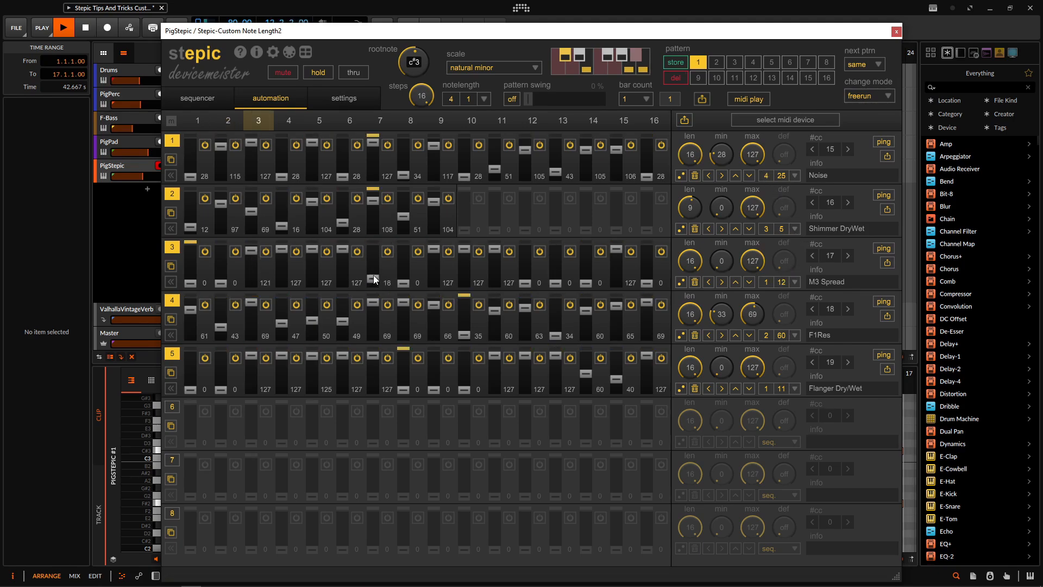
- In the M3 Spread automation track, lower steps 9 to 11 to 0 and raise step 2 to 127
{"action": "mouse_move", "coordinate": [373, 280]}
{"action": "left_mouse_down"}
{"action": "mouse_move", "coordinate": [374, 246]}
{"action": "mouse_move", "coordinate": [434, 285]}
{"action": "left_mouse_up"}
{"action": "mouse_move", "coordinate": [464, 250]}
{"action": "left_mouse_down"}
{"action": "mouse_move", "coordinate": [467, 292]}
{"action": "mouse_move", "coordinate": [496, 309]}
{"action": "left_mouse_up"}
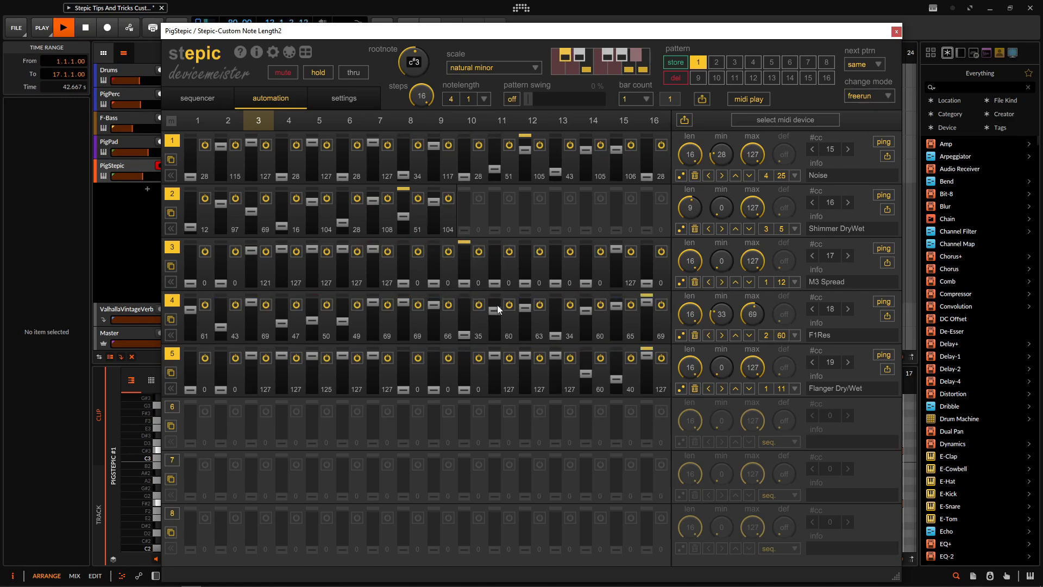
{"action": "left_click_drag", "start_coordinate": [221, 283], "coordinate": [223, 217]}
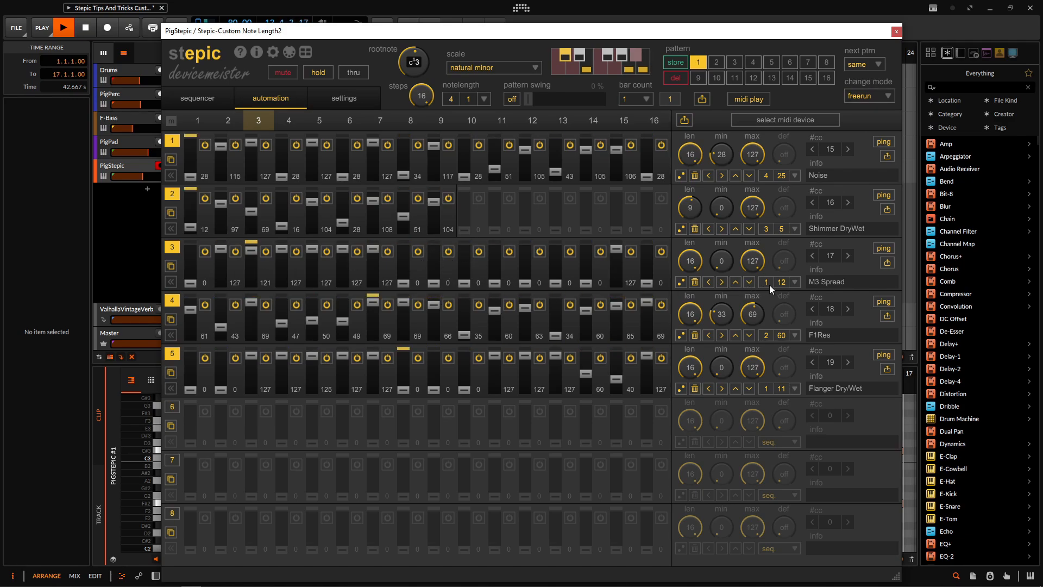
- Set the M3 Spread automation track's custom note length to 1/16
{"action": "scroll", "coordinate": [780, 285], "scroll_direction": "down", "scroll_amount": 7}
{"action": "scroll", "coordinate": [780, 285], "scroll_direction": "up", "scroll_amount": 11}
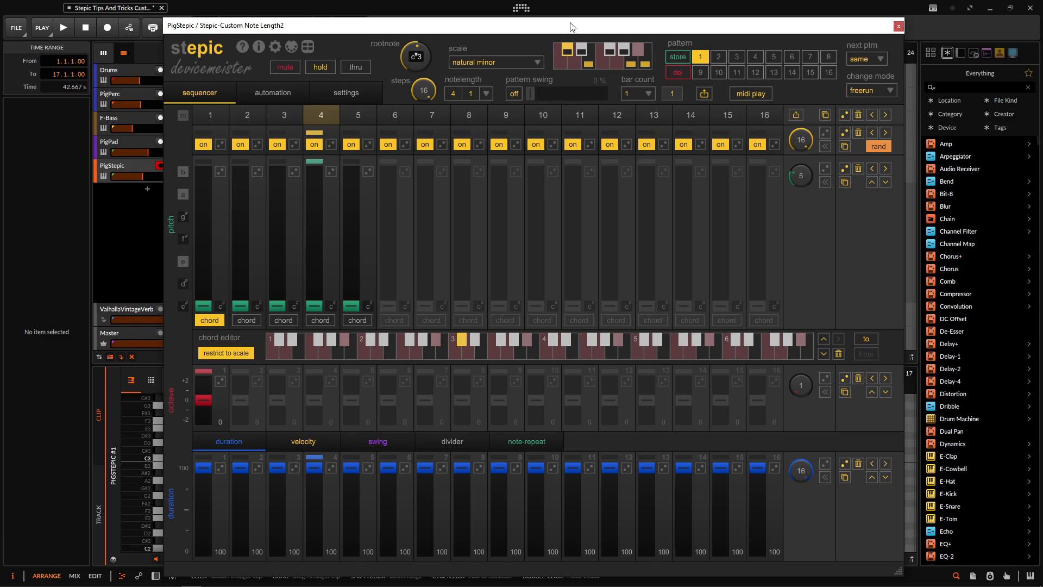
- During playback, set the pattern's note length to 4/16 and raise the pitch of step 2 to f# and step 4 to d#
{"action": "key", "text": "space"}
{"action": "scroll", "coordinate": [471, 92], "scroll_direction": "up", "scroll_amount": 6}
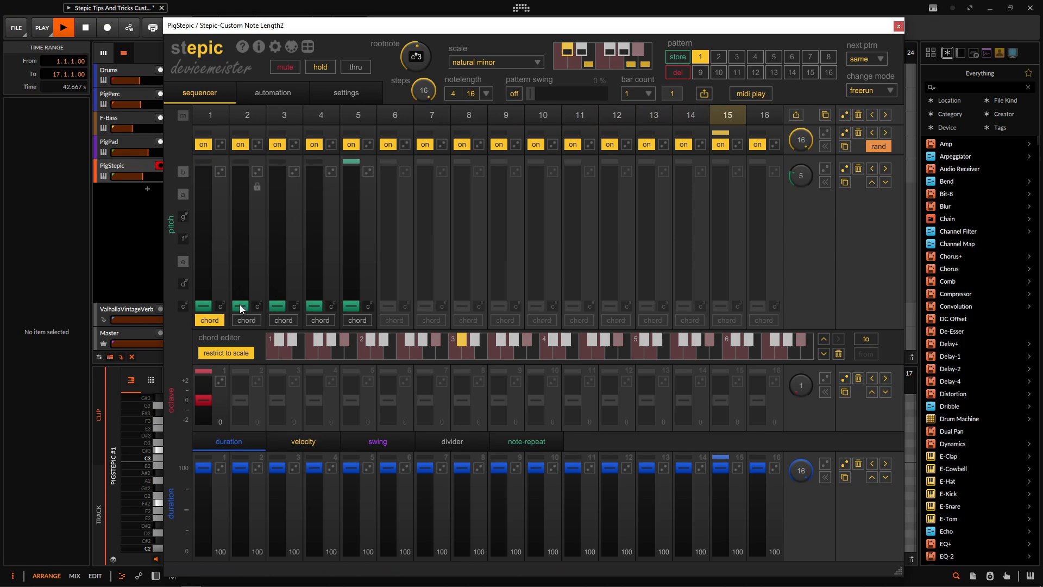
{"action": "left_click_drag", "start_coordinate": [242, 308], "coordinate": [240, 239]}
{"action": "left_click", "coordinate": [314, 283]}
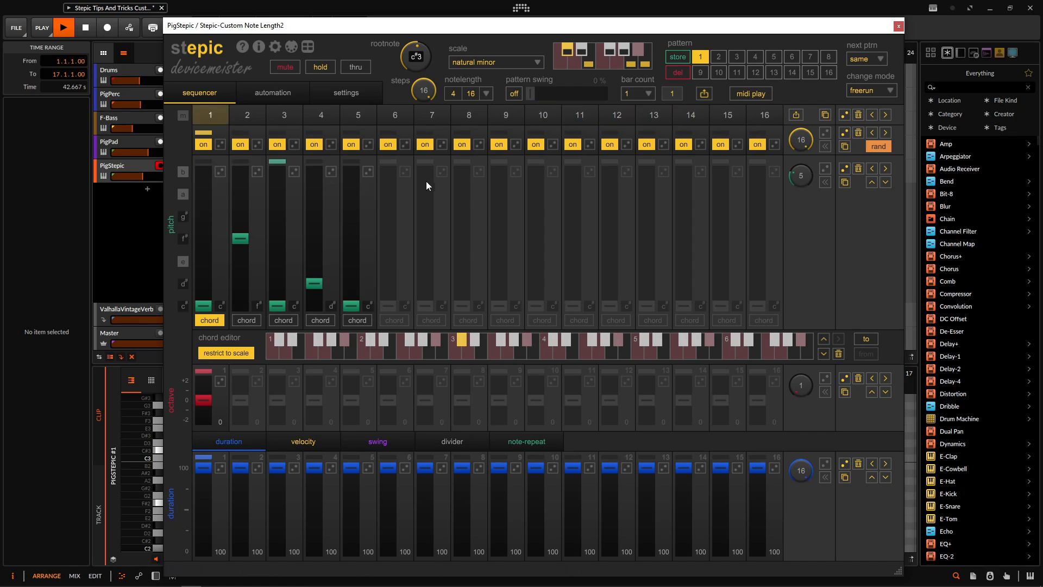
- Sweep the playing pattern's custom note length up to 4/50 and back down to 4/10, and stop playback
{"action": "scroll", "coordinate": [472, 95], "scroll_direction": "up", "scroll_amount": 9}
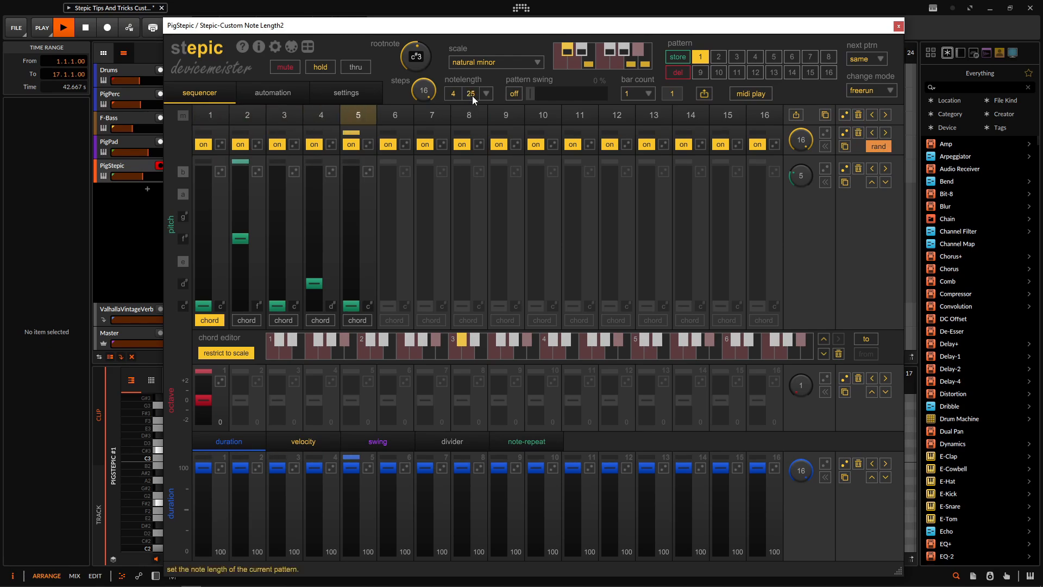
{"action": "scroll", "coordinate": [471, 96], "scroll_direction": "up", "scroll_amount": 6}
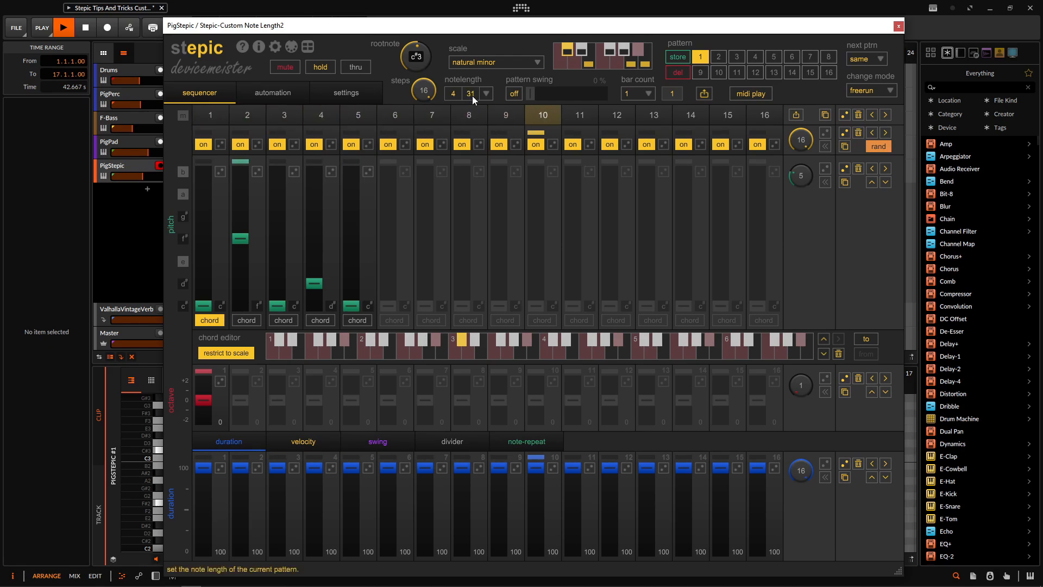
{"action": "scroll", "coordinate": [471, 95], "scroll_direction": "up", "scroll_amount": 11}
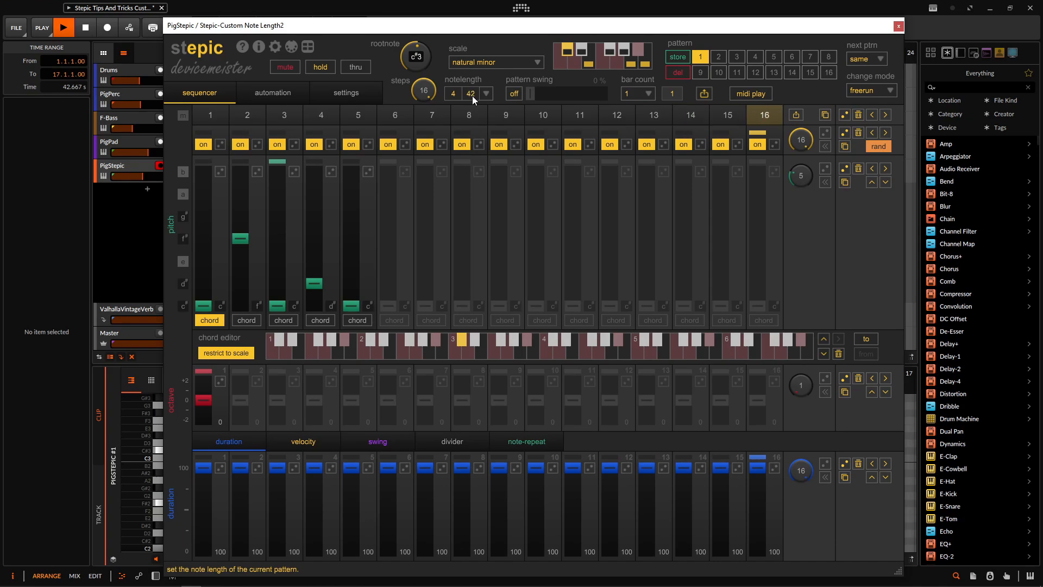
{"action": "scroll", "coordinate": [471, 95], "scroll_direction": "up", "scroll_amount": 3}
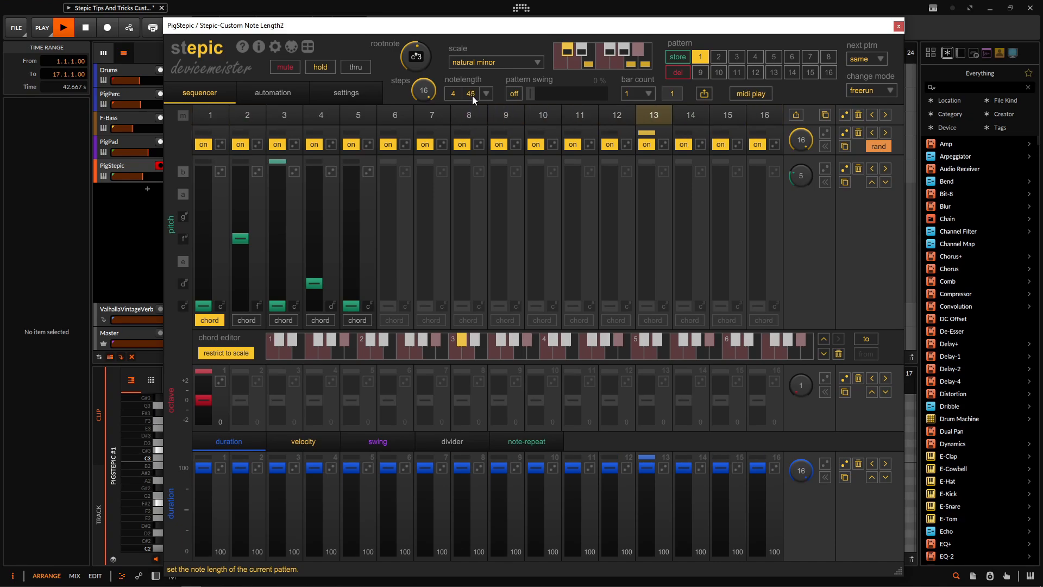
{"action": "scroll", "coordinate": [471, 95], "scroll_direction": "up", "scroll_amount": 5}
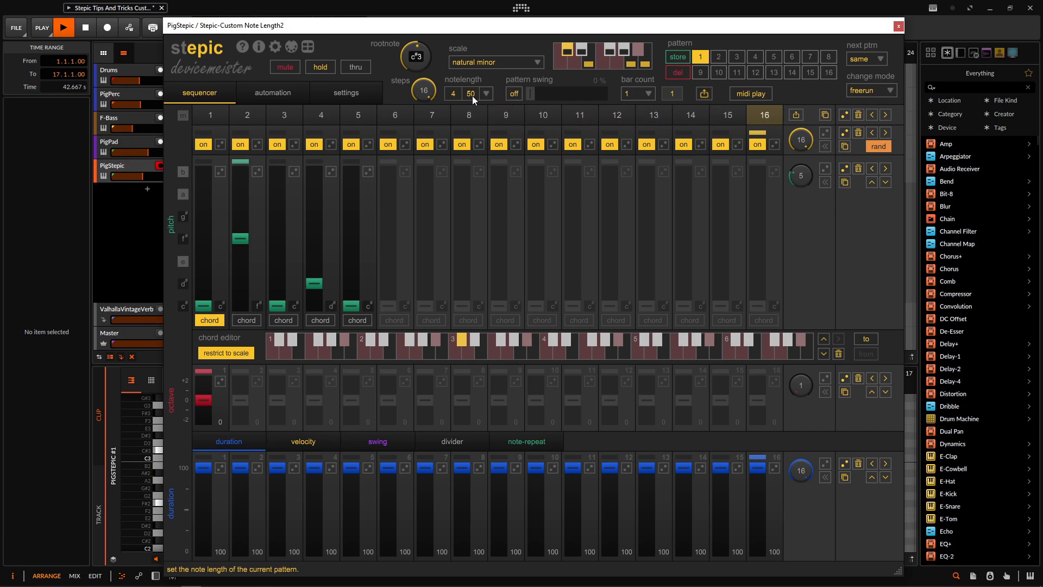
{"action": "scroll", "coordinate": [472, 95], "scroll_direction": "down", "scroll_amount": 16}
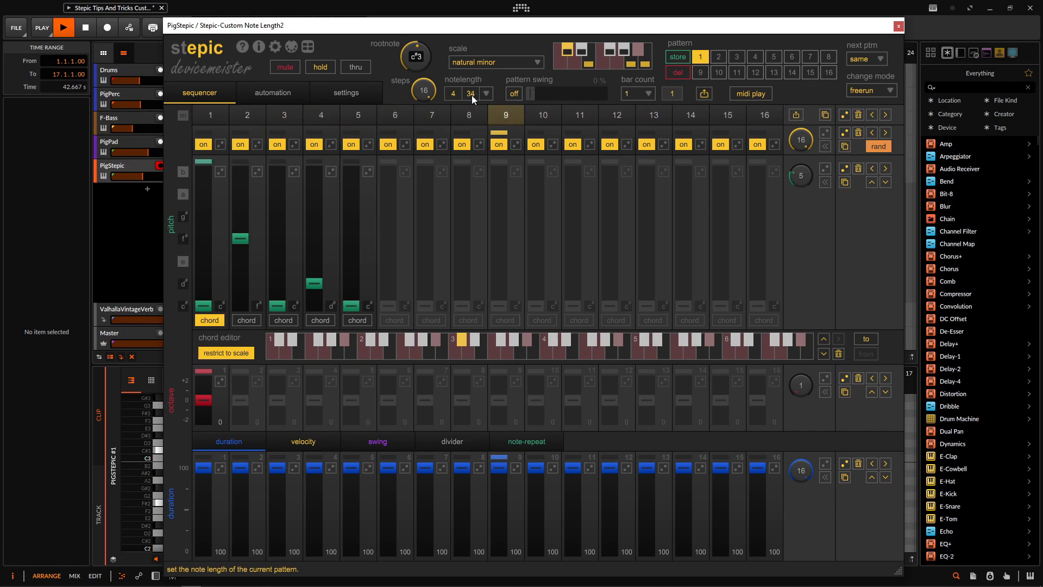
{"action": "scroll", "coordinate": [471, 95], "scroll_direction": "down", "scroll_amount": 20}
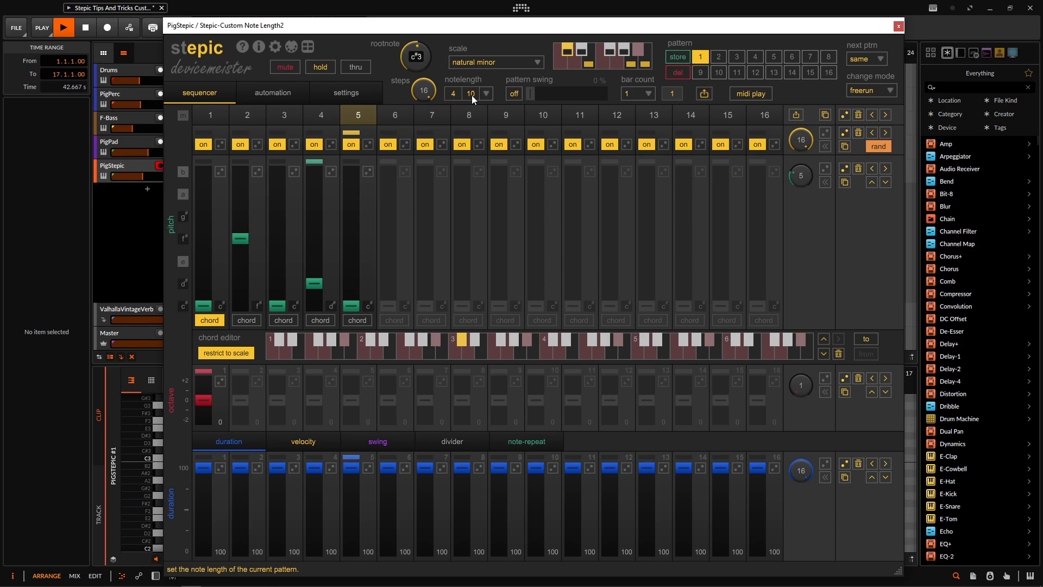
{"action": "key", "text": "space"}
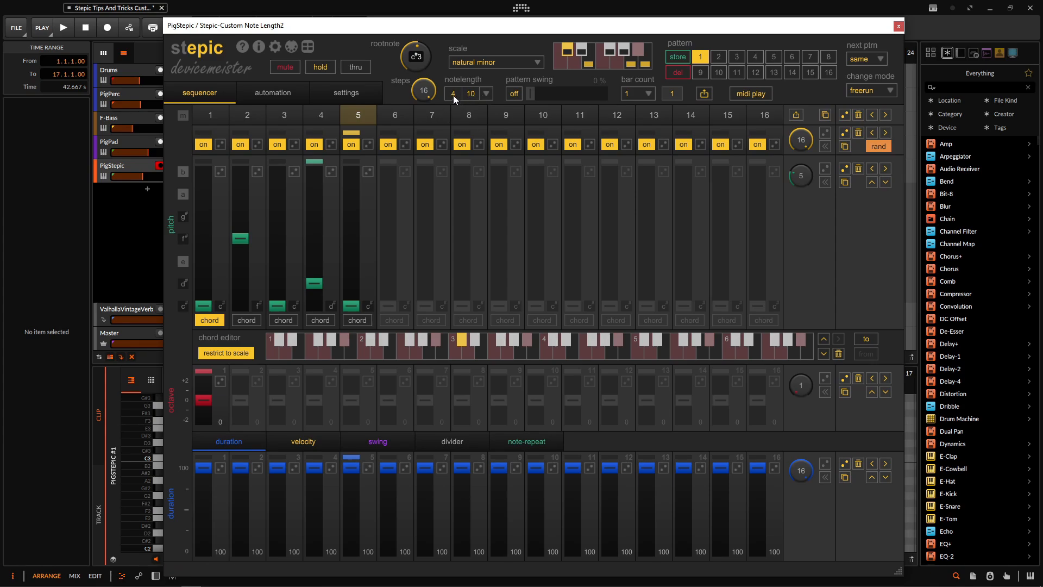
- Show the automation page and review the note length options of the Shimmer DryWet track without changing the selection
{"action": "left_click", "coordinate": [269, 95]}
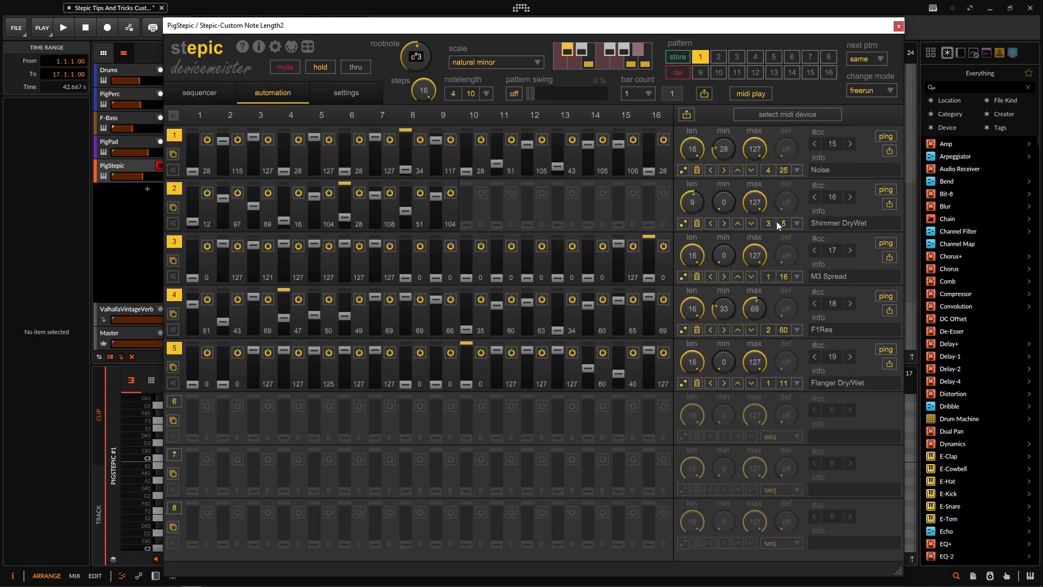
{"action": "left_click", "coordinate": [797, 223]}
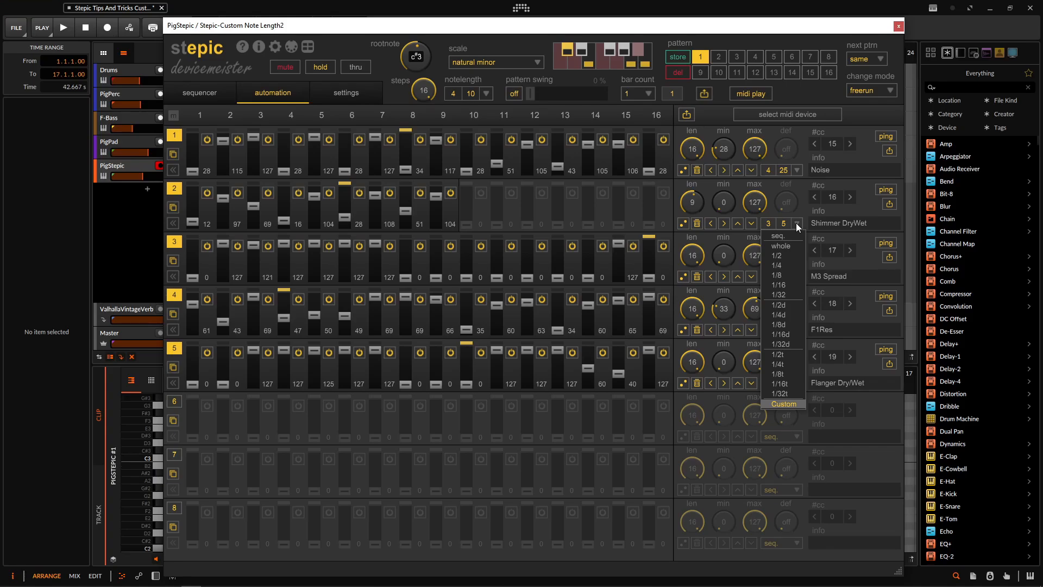
{"action": "left_click", "coordinate": [804, 207]}
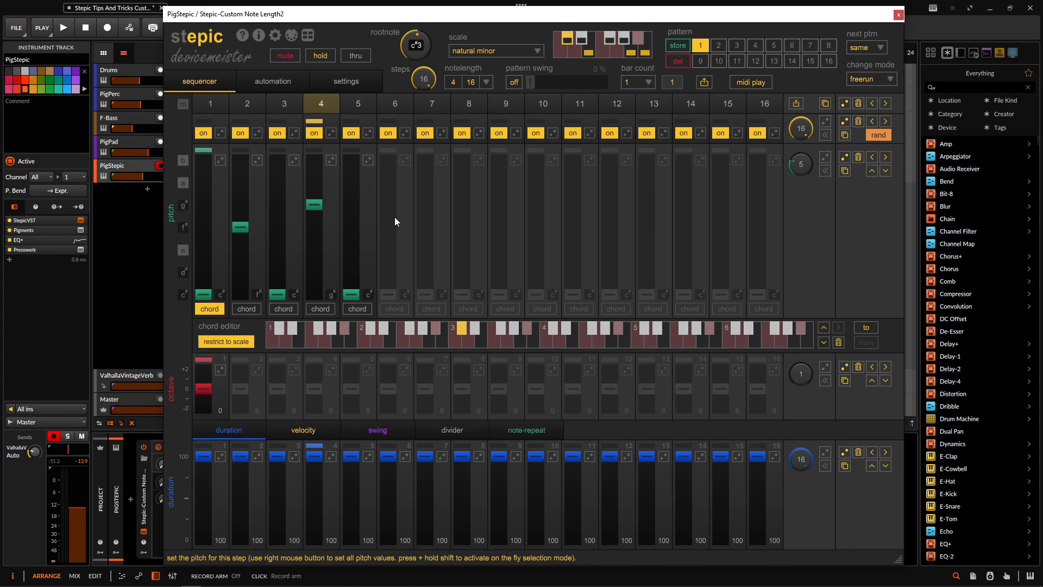
- Start playback and open the Pigments synth, placing its window so the Stepic automation tracks' names stay visible beside it
{"action": "key", "text": "space"}
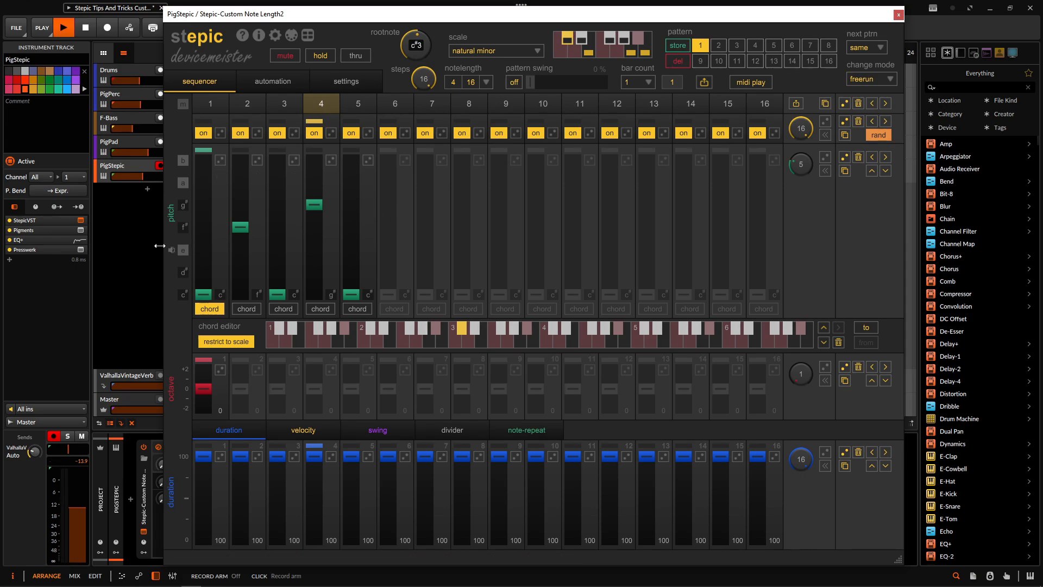
{"action": "left_click", "coordinate": [81, 230]}
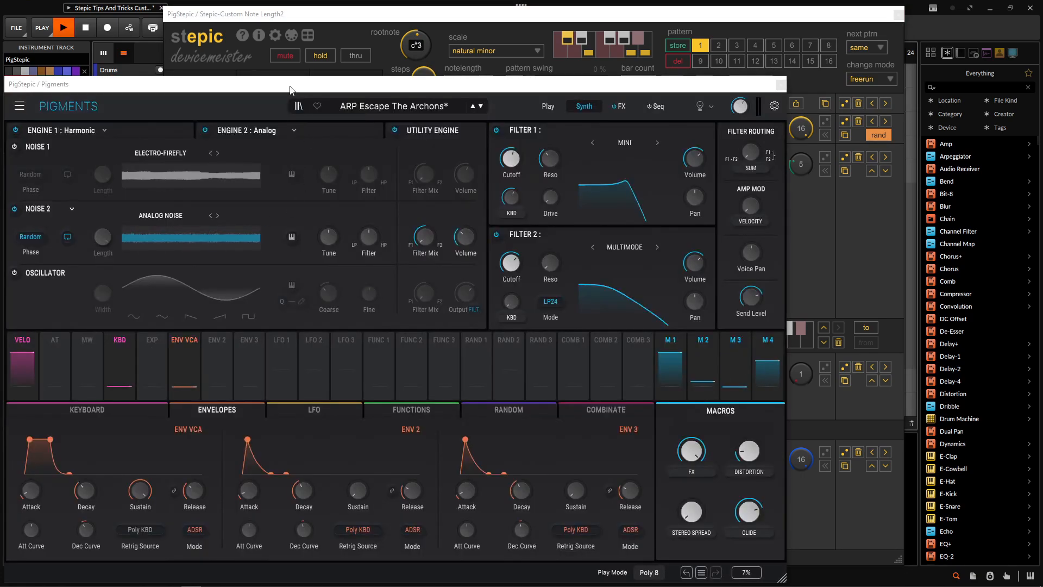
{"action": "left_click_drag", "start_coordinate": [304, 88], "coordinate": [318, 168]}
{"action": "left_click", "coordinate": [268, 89]}
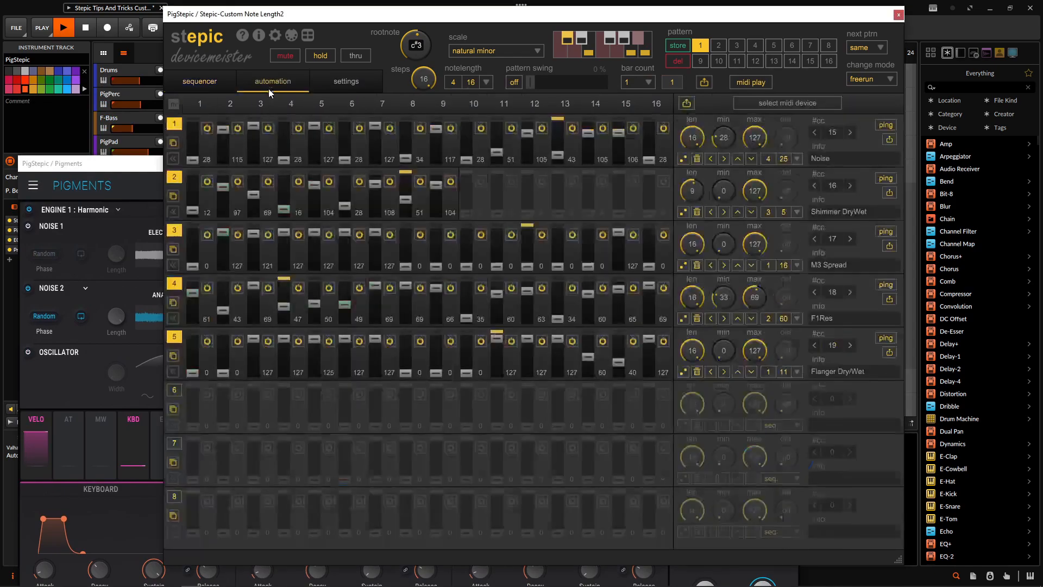
{"action": "left_click_drag", "start_coordinate": [124, 166], "coordinate": [174, 87]}
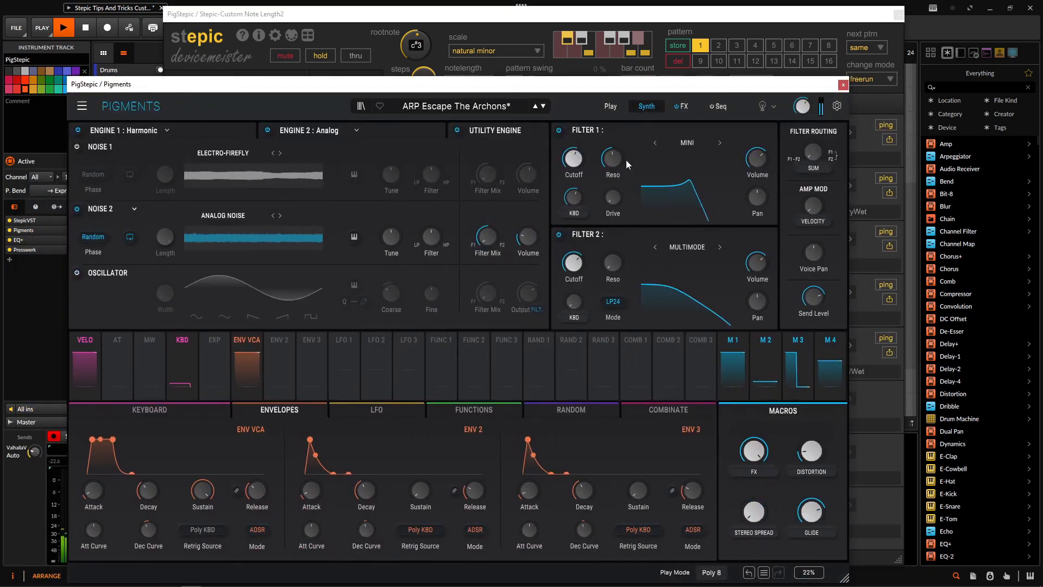
{"action": "left_click_drag", "start_coordinate": [694, 85], "coordinate": [645, 86]}
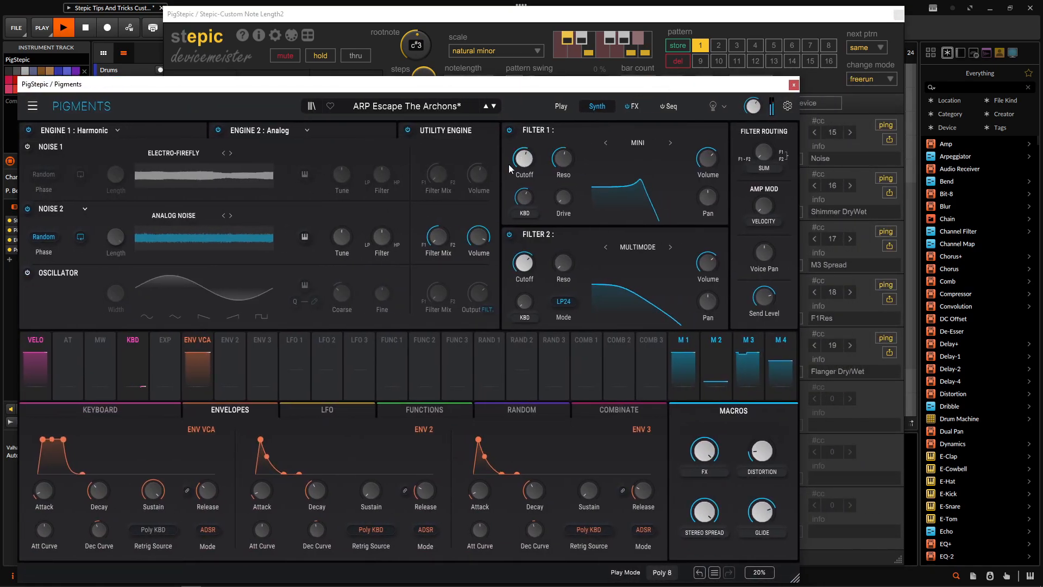
- Set Pigments' Filter 1 cutoff to 1240 Hz and enable the utility oscillator with its output routed to Direct Out
{"action": "left_click_drag", "start_coordinate": [524, 158], "coordinate": [514, 175]}
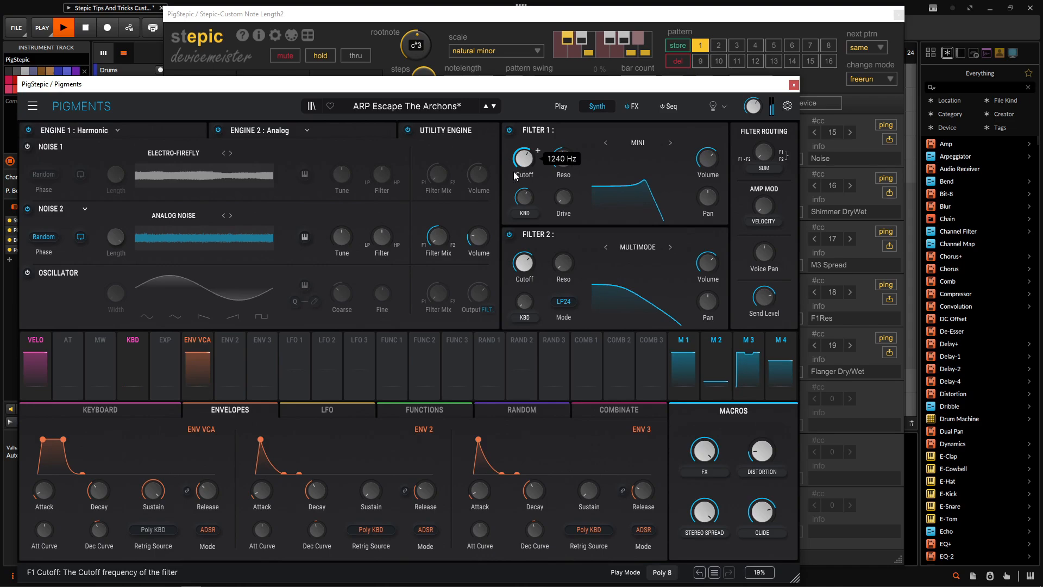
{"action": "left_click", "coordinate": [28, 272]}
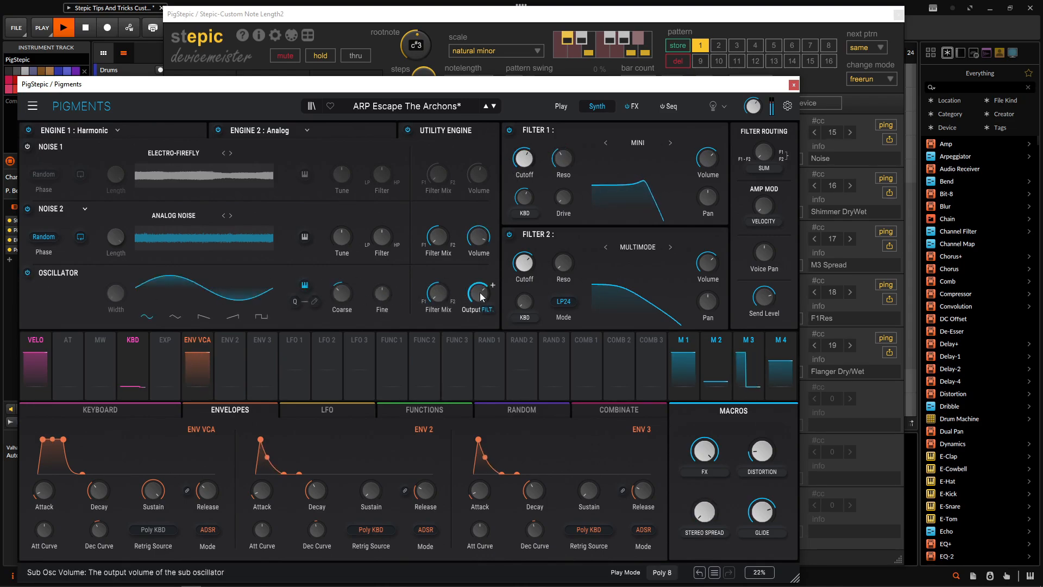
{"action": "left_click", "coordinate": [487, 310]}
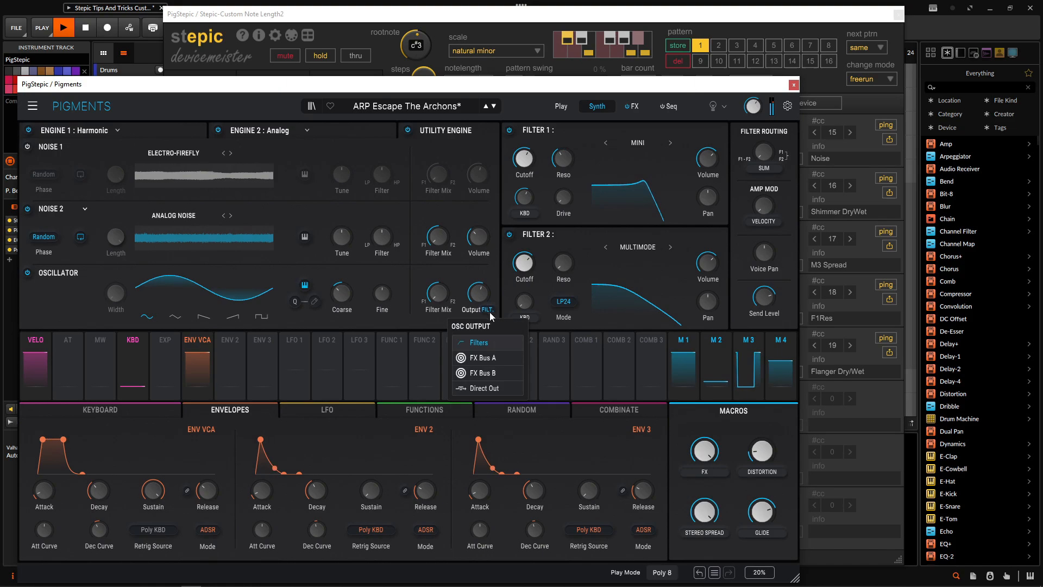
{"action": "left_click", "coordinate": [492, 387]}
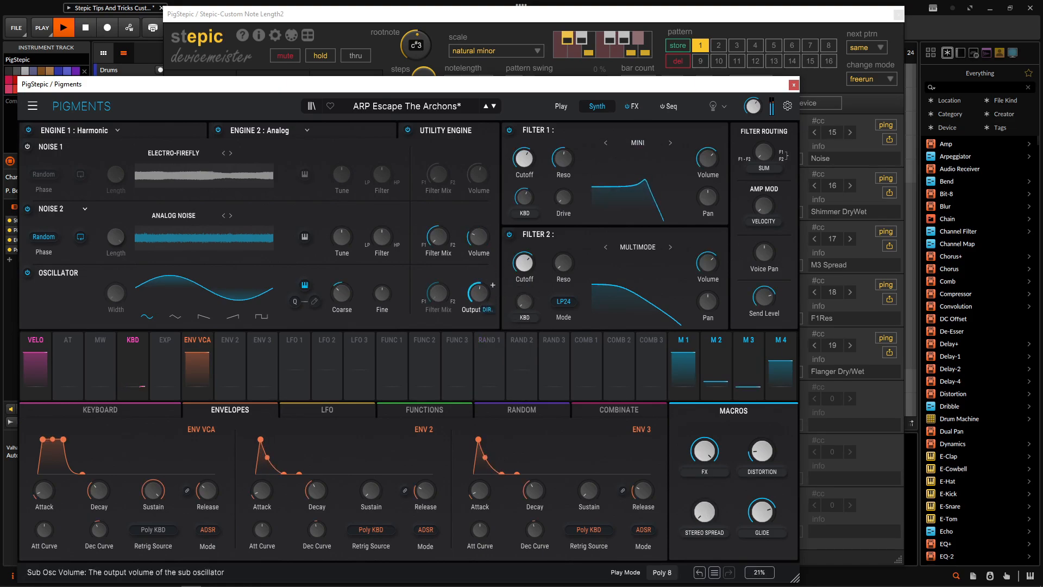
- Show Pigments' effects page and raise the Distortion macro slightly during playback
{"action": "left_click", "coordinate": [635, 106]}
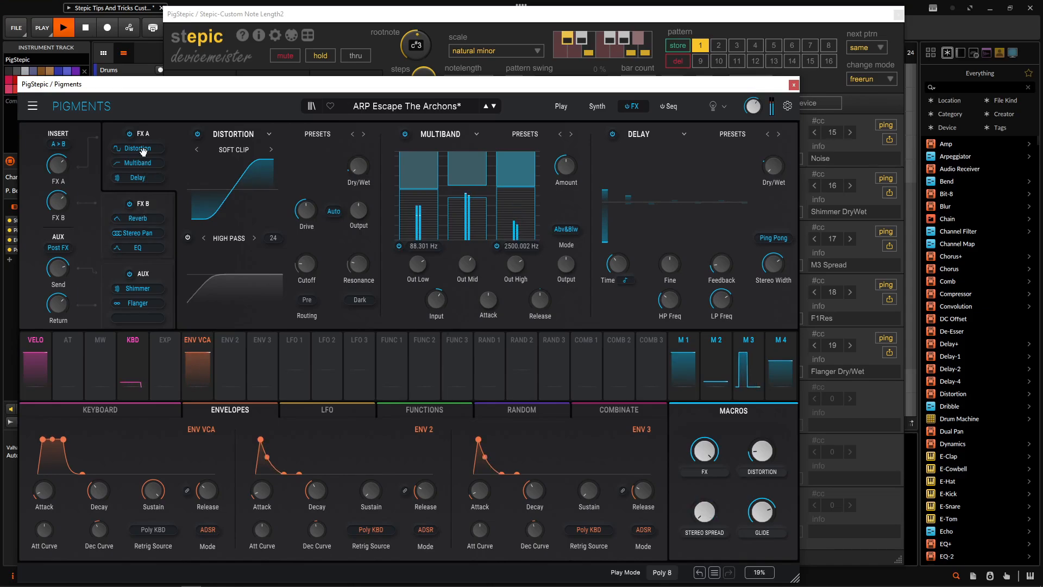
{"action": "mouse_move", "coordinate": [764, 447]}
{"action": "left_mouse_down"}
{"action": "mouse_move", "coordinate": [764, 423]}
{"action": "mouse_move", "coordinate": [765, 435]}
{"action": "left_mouse_up"}
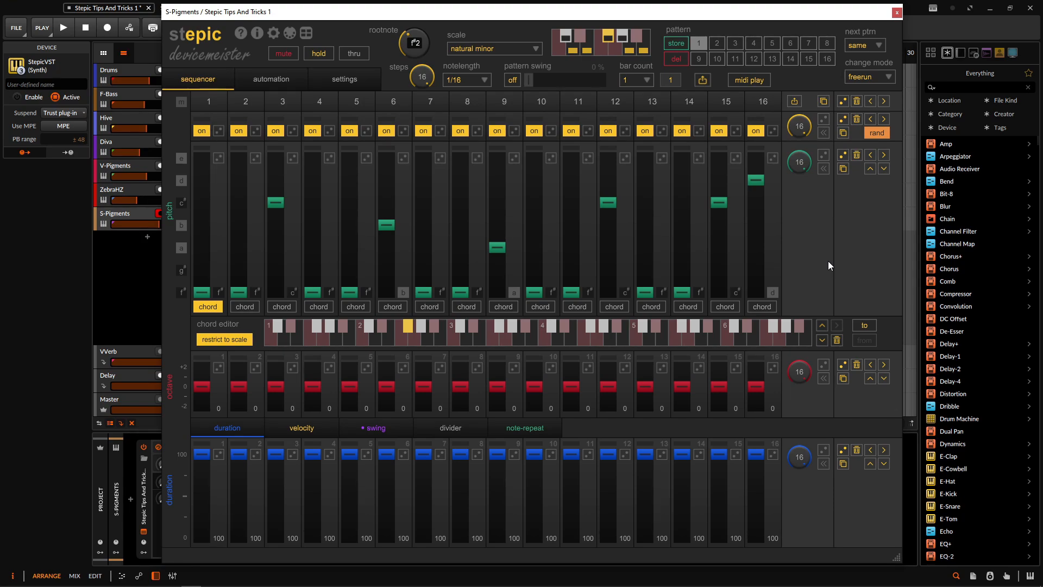
- Play the S-Pigments pattern in the Stepic Tips And Tricks 1 project
{"action": "key", "text": "space"}
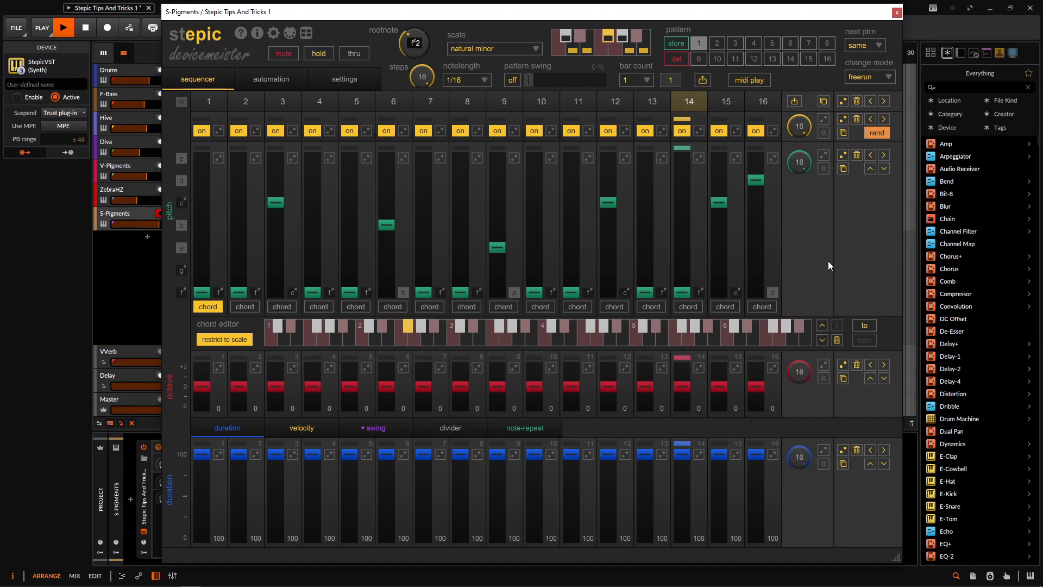